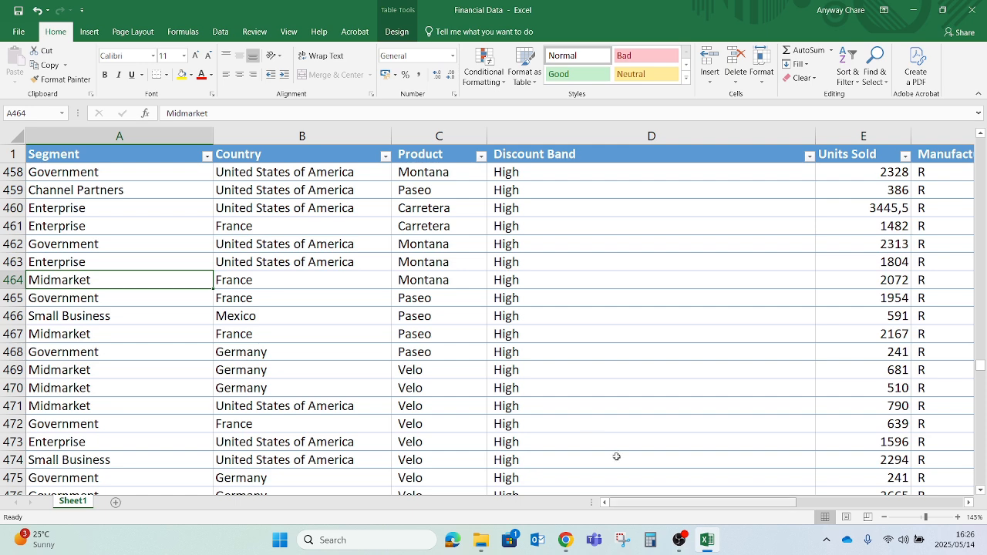
Look through the financial data table on Sheet1, including its last rows.
click(137, 230)
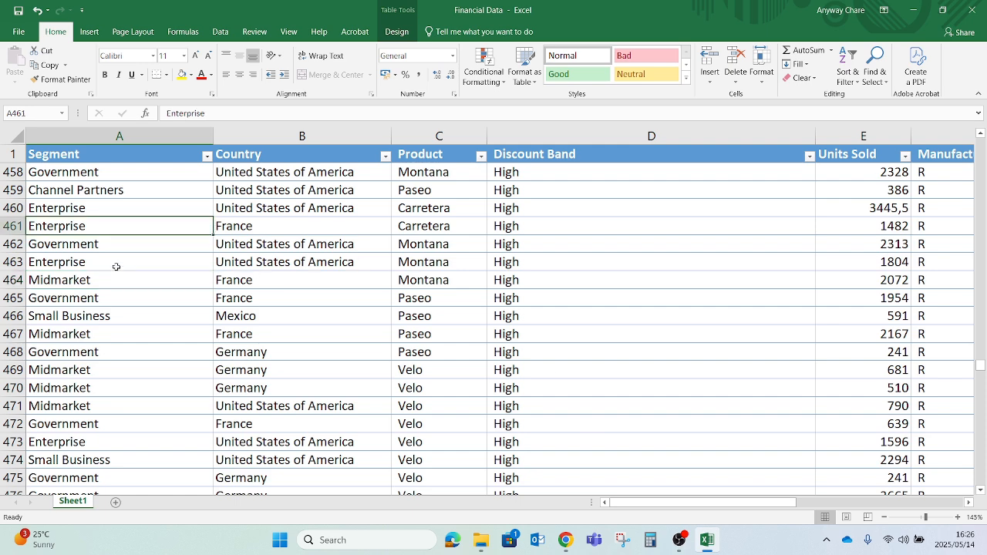
scroll(115, 266, down, 5)
scroll(115, 266, up, 10)
scroll(116, 266, up, 5)
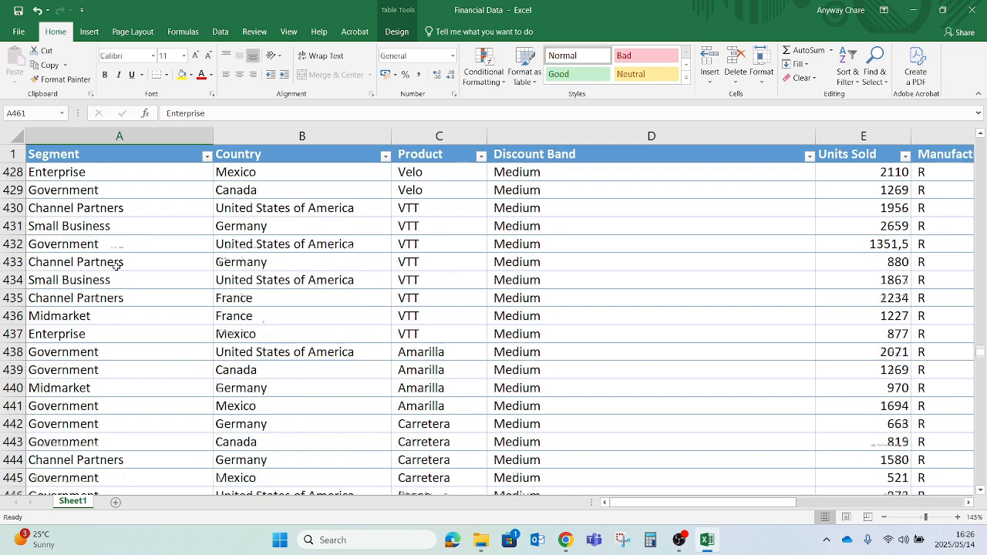
scroll(115, 266, down, 10)
click(100, 281)
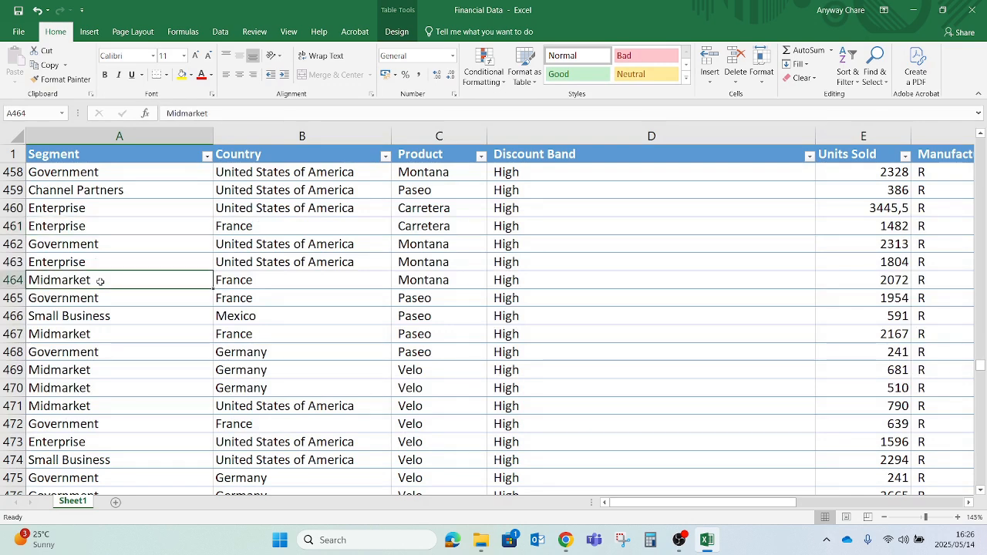
key(ctrl+Down)
scroll(103, 284, down, 4)
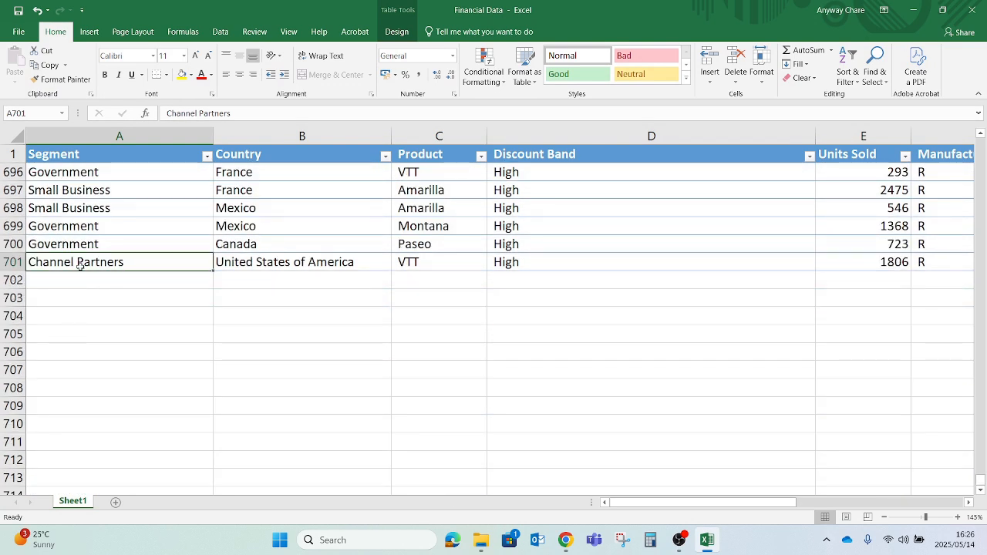
scroll(81, 265, up, 20)
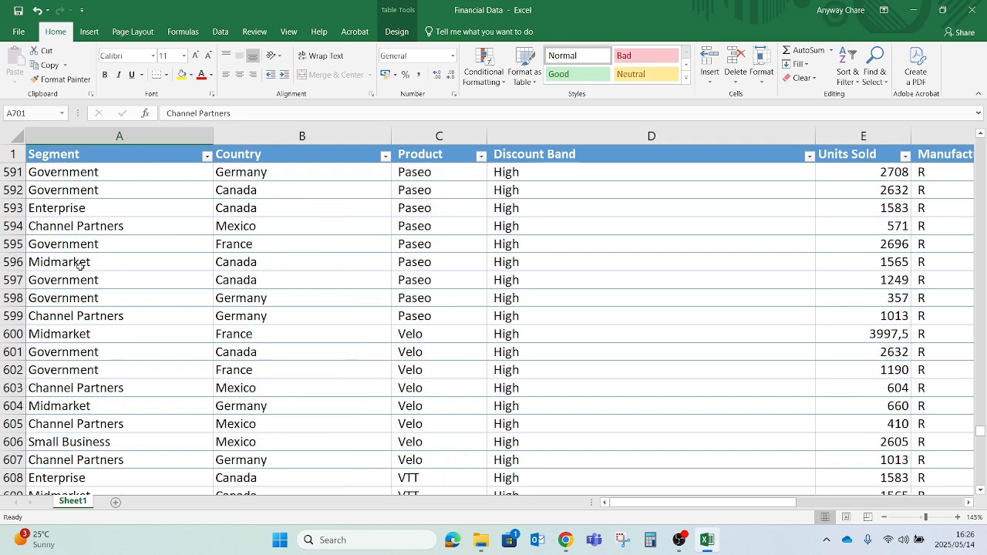
scroll(80, 265, up, 6)
click(166, 241)
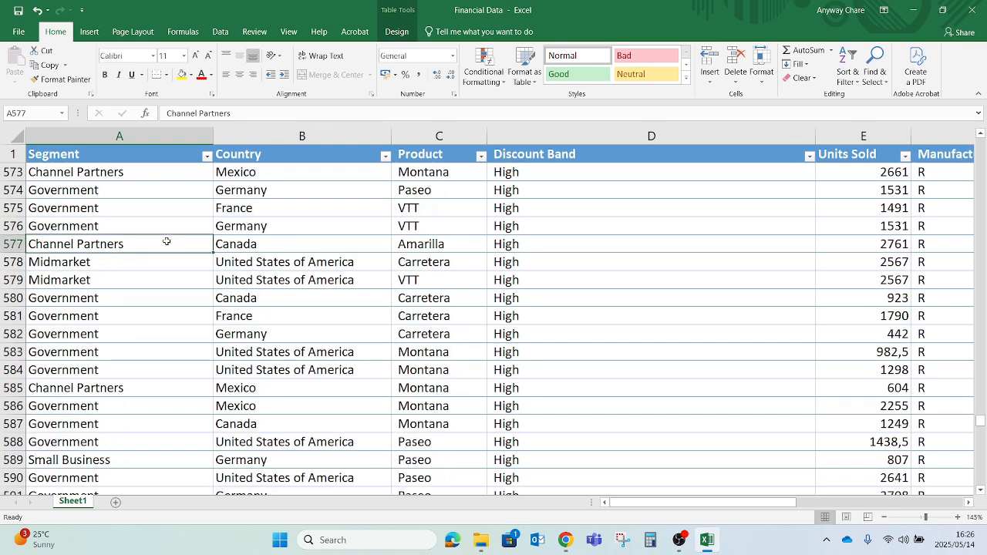
scroll(255, 262, up, 10)
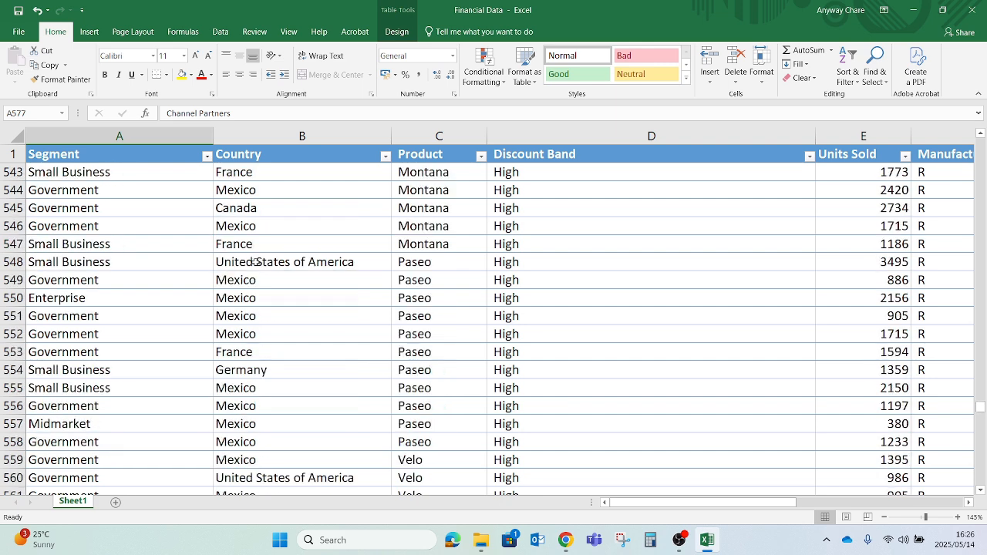
scroll(255, 263, up, 11)
click(230, 241)
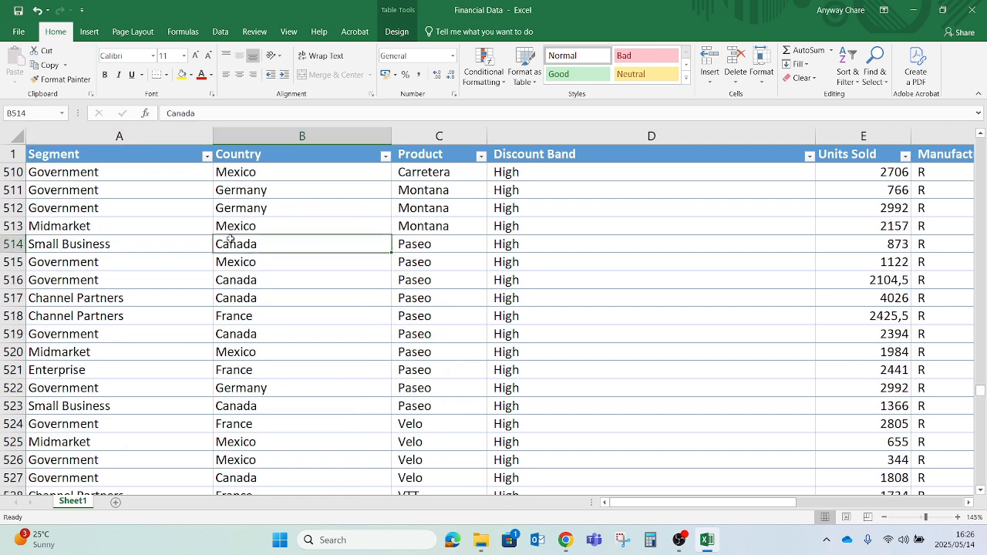
Insert a PivotTable based on the financials table and place it on a new worksheet.
click(184, 229)
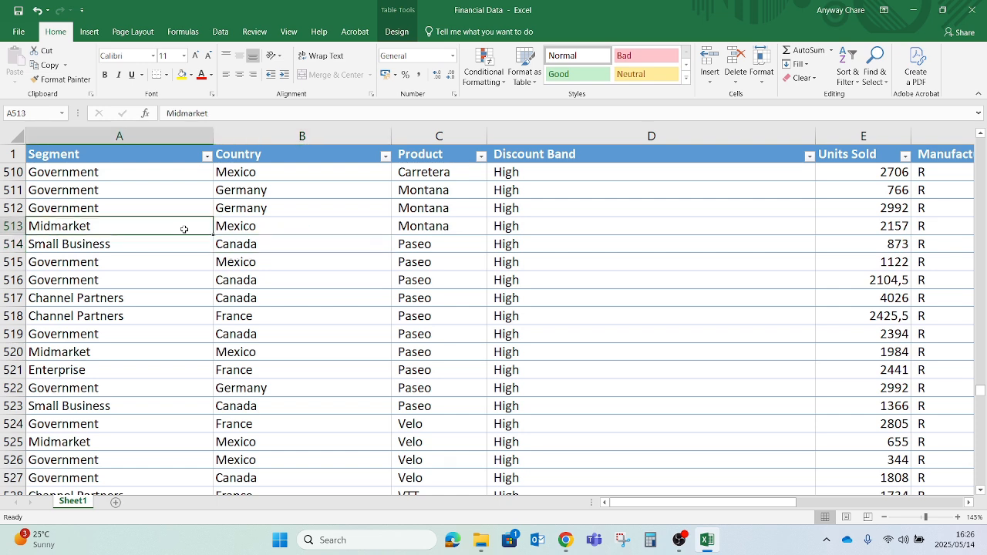
click(87, 32)
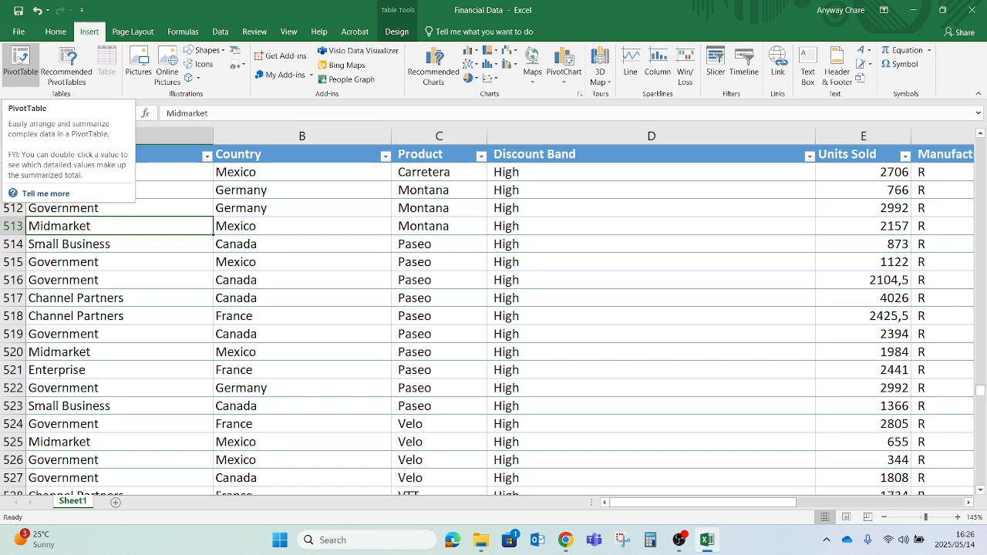
click(21, 66)
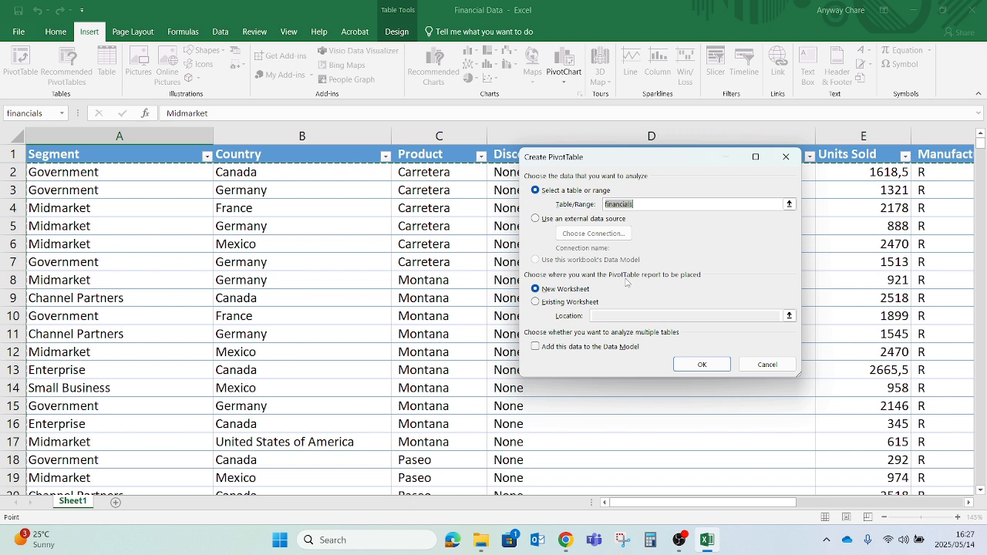
click(539, 303)
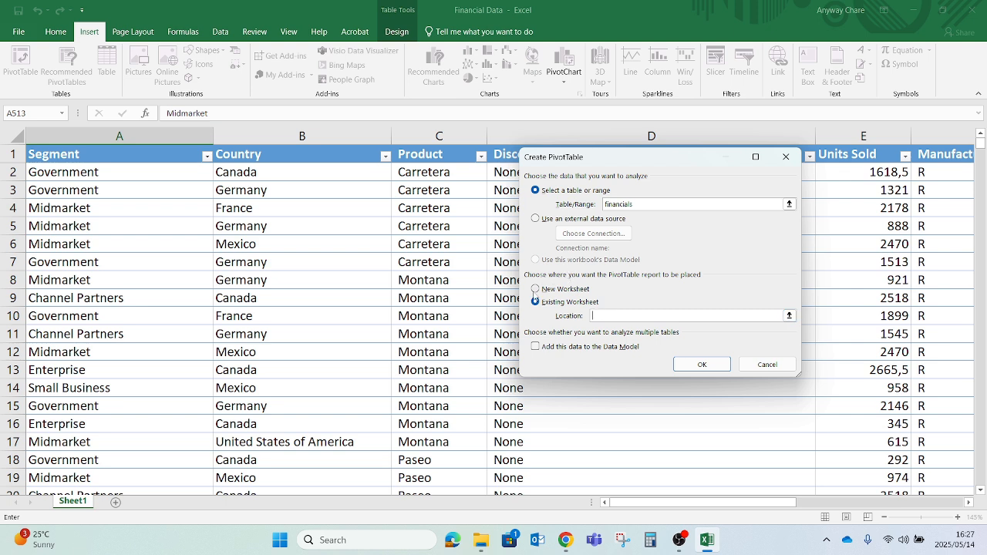
click(535, 290)
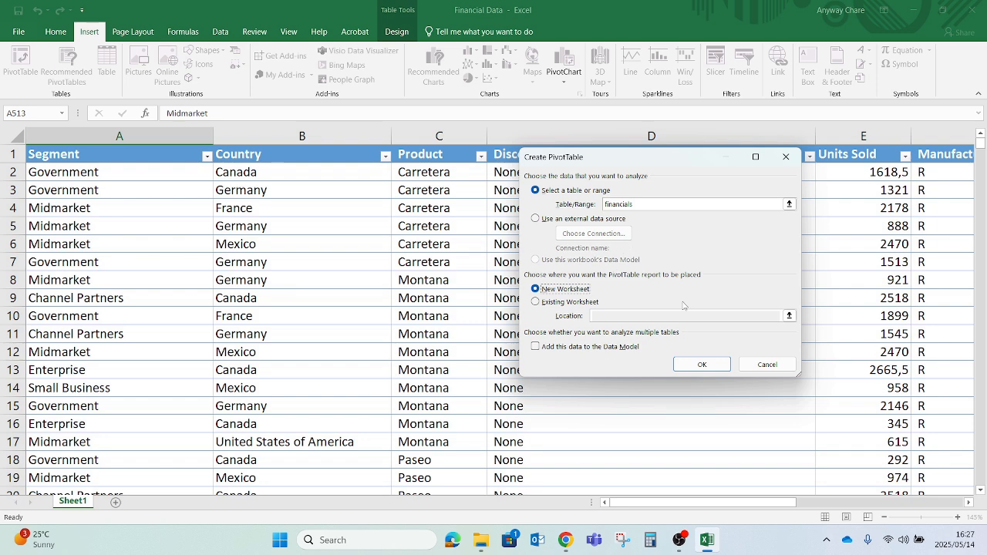
click(691, 364)
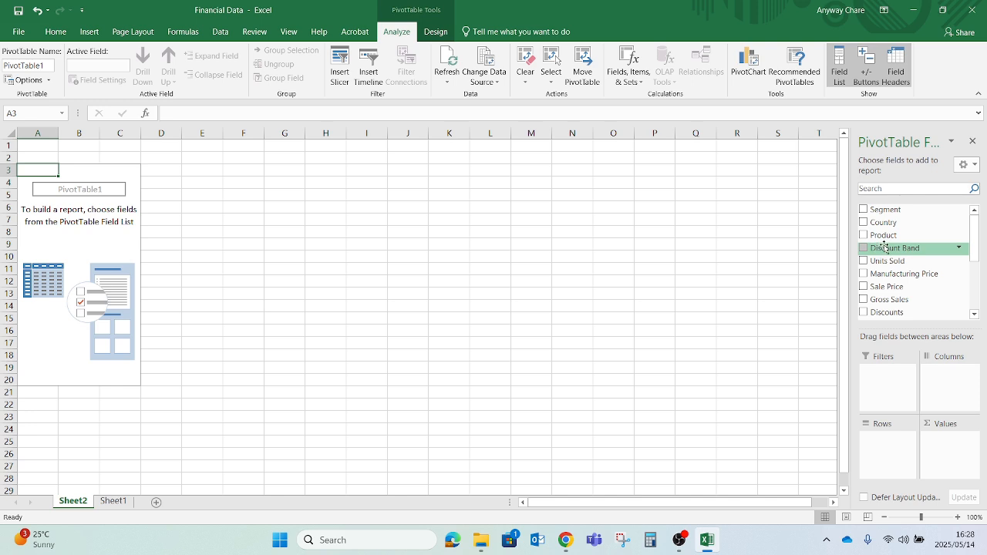
Review the available PivotTable fields and compare them with the column headers of the source data on Sheet1.
scroll(886, 235, down, 2)
scroll(886, 235, up, 2)
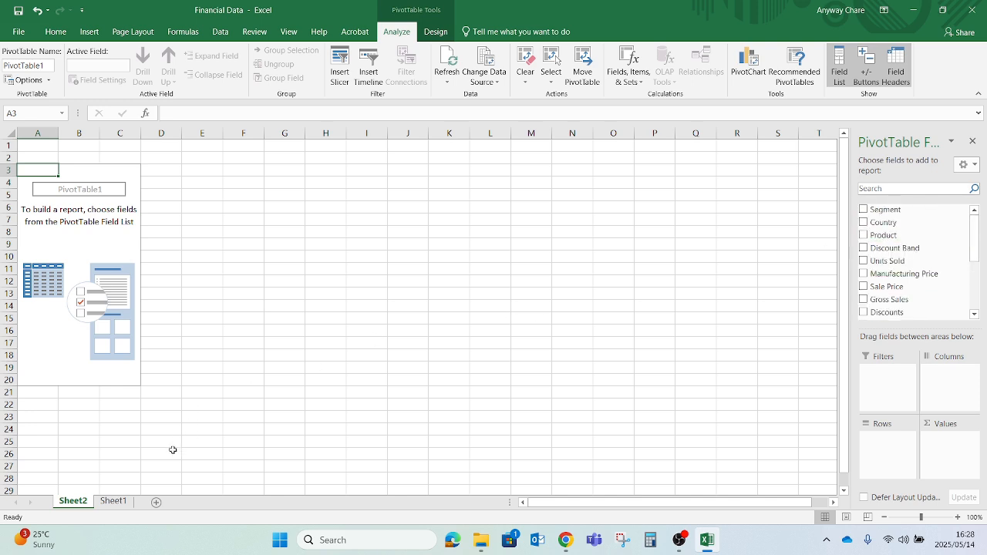
click(114, 502)
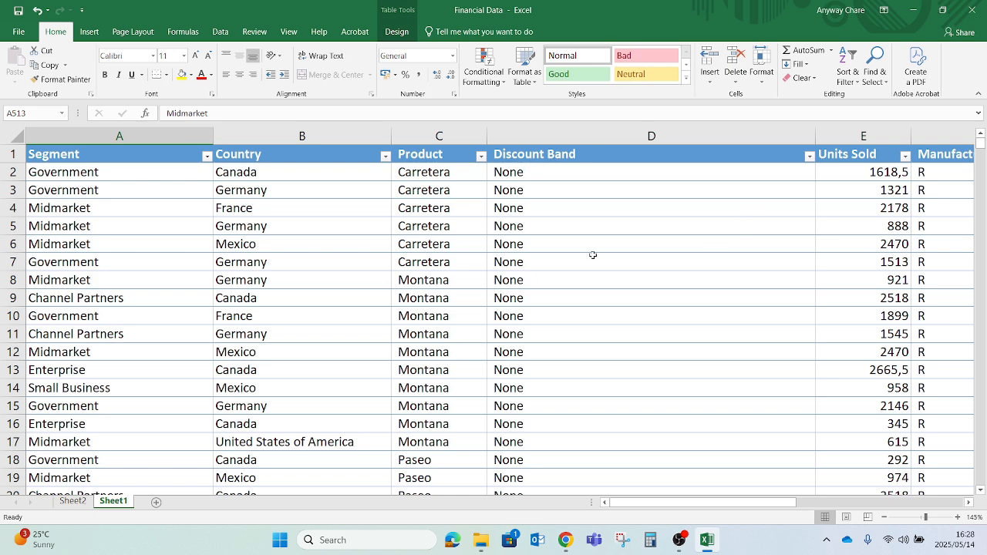
click(72, 501)
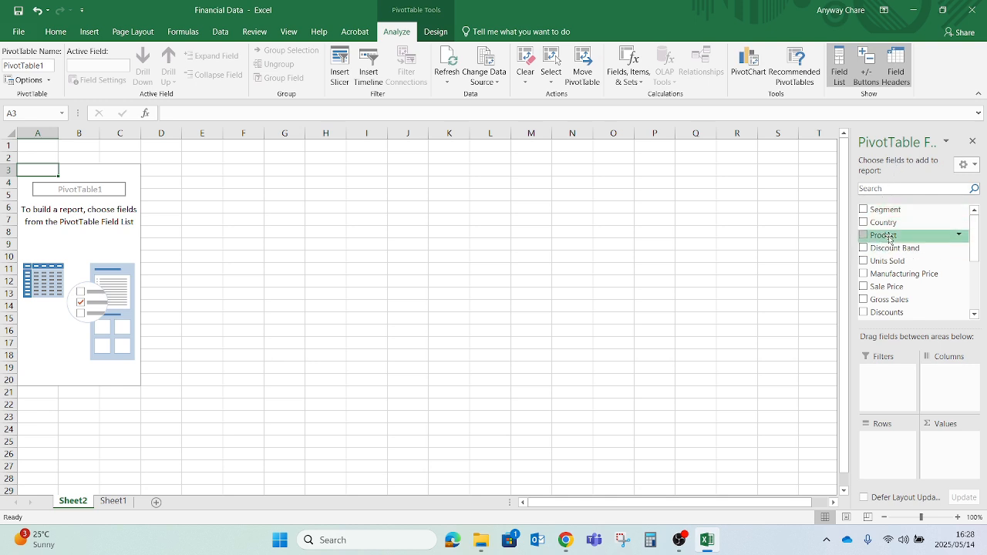
scroll(889, 237, down, 2)
scroll(889, 237, up, 2)
scroll(891, 238, down, 3)
scroll(891, 238, up, 3)
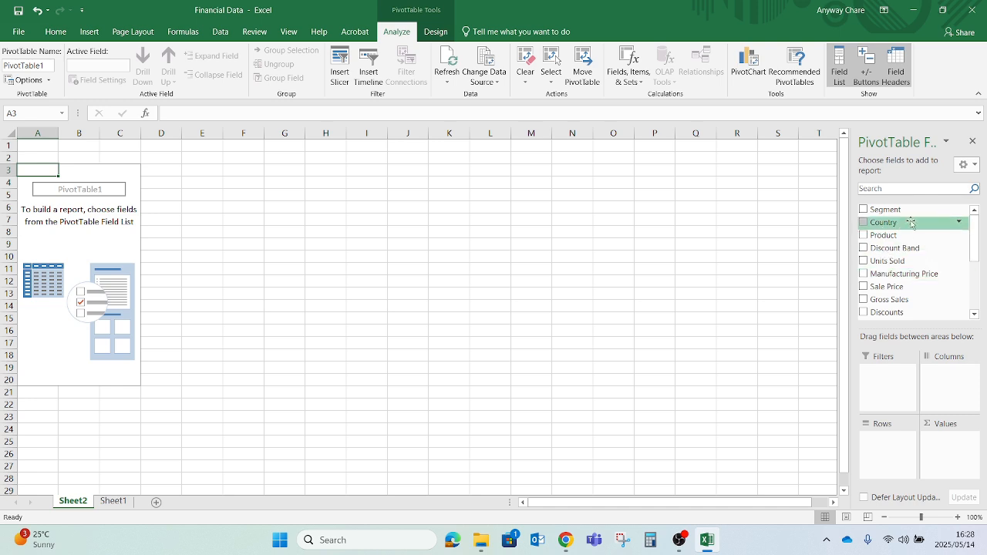
Build the PivotTable with Country as the row field and Profit as the summed value.
drag(911, 223, 888, 441)
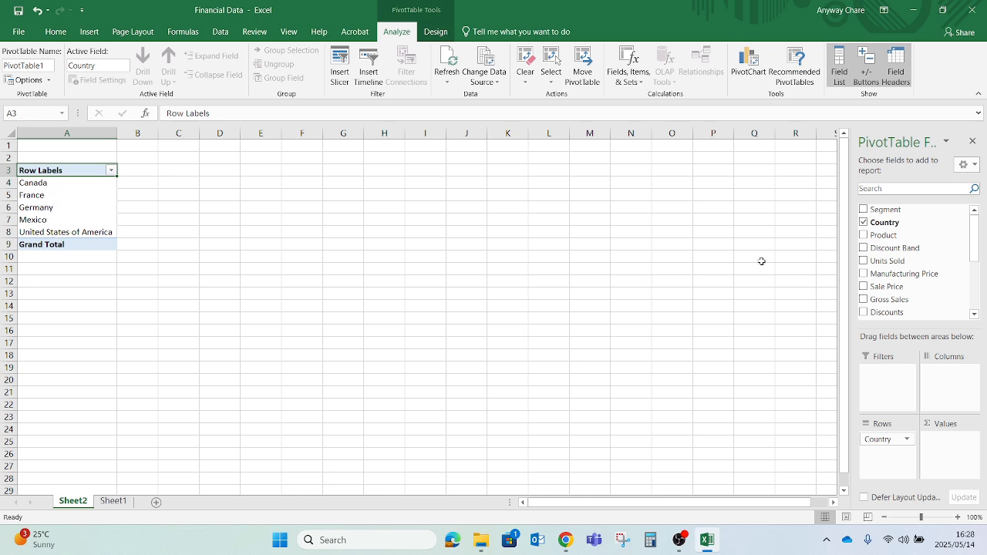
scroll(877, 259, down, 2)
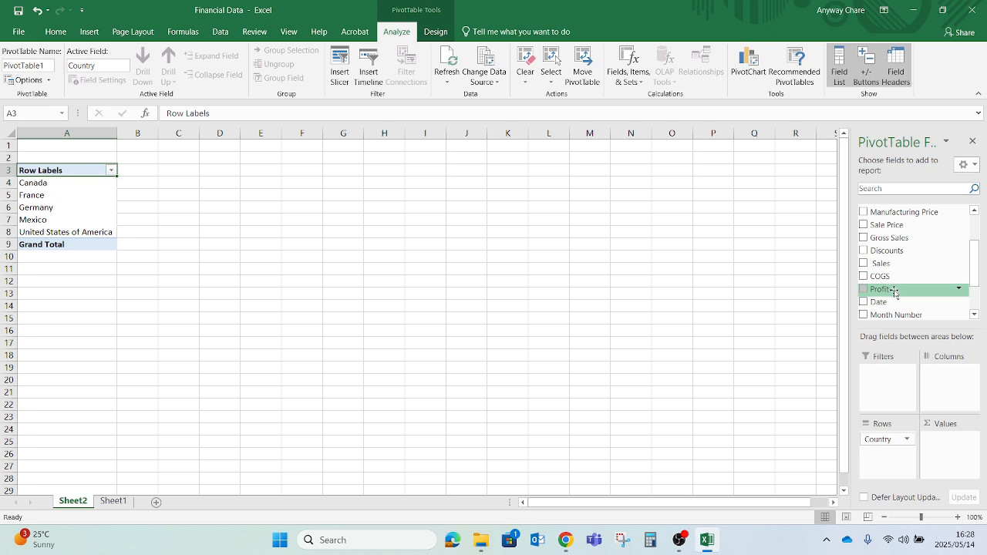
drag(895, 291, 956, 446)
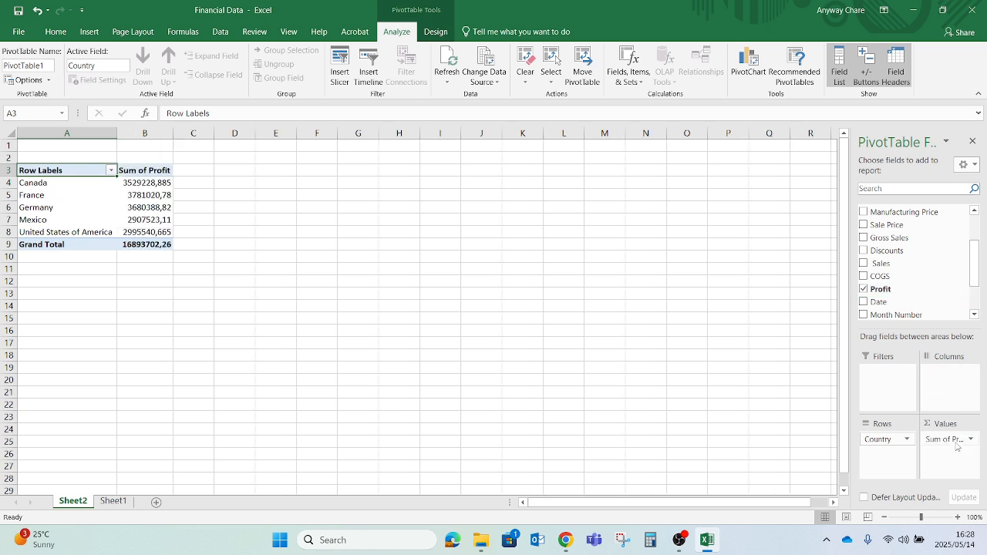
Insert a 3-D Pie PivotChart showing the profit per country from the PivotTable.
click(136, 183)
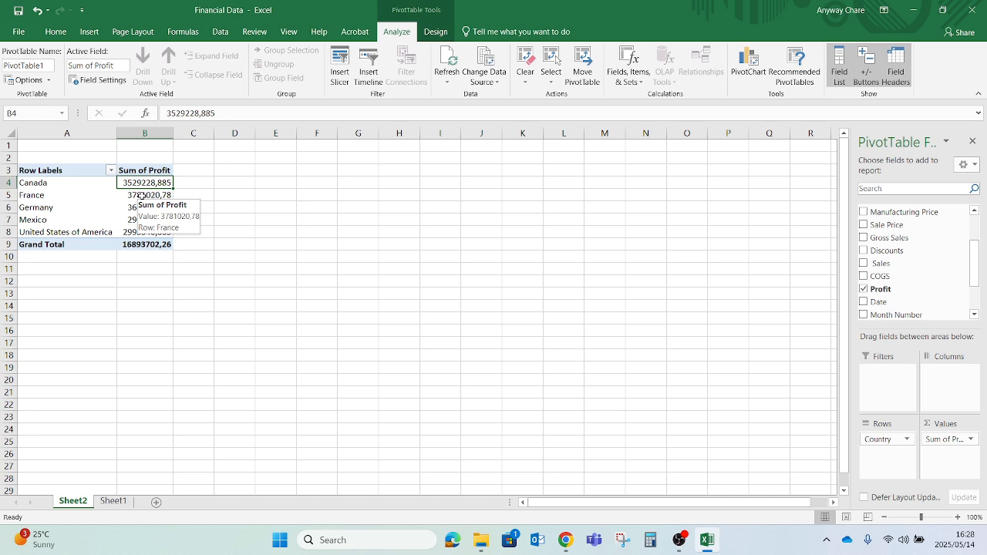
click(127, 218)
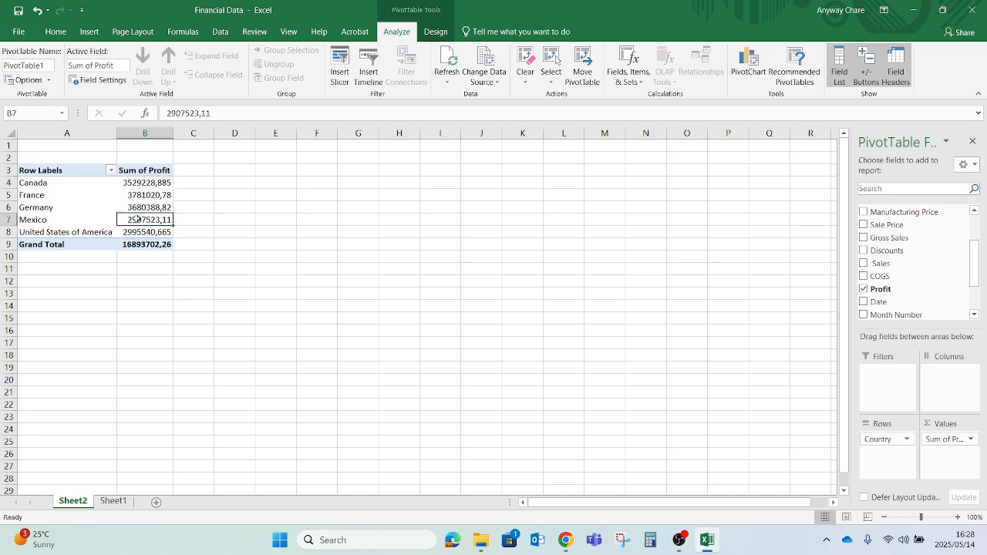
click(83, 200)
click(142, 198)
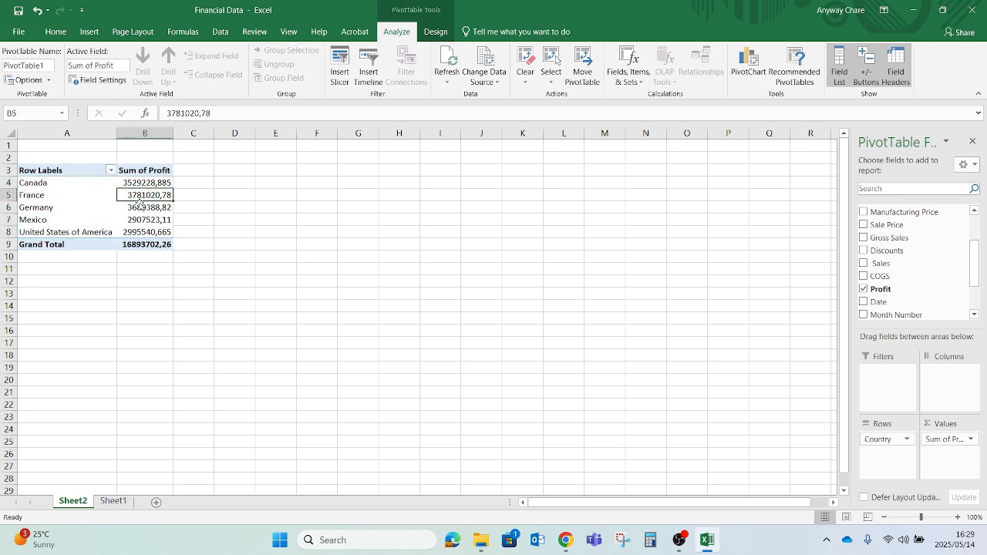
click(89, 33)
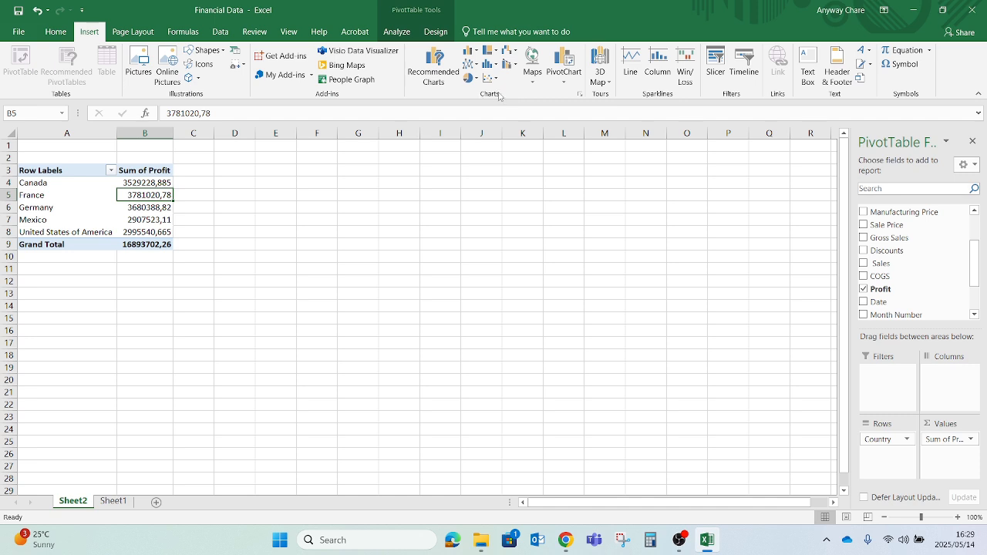
click(564, 83)
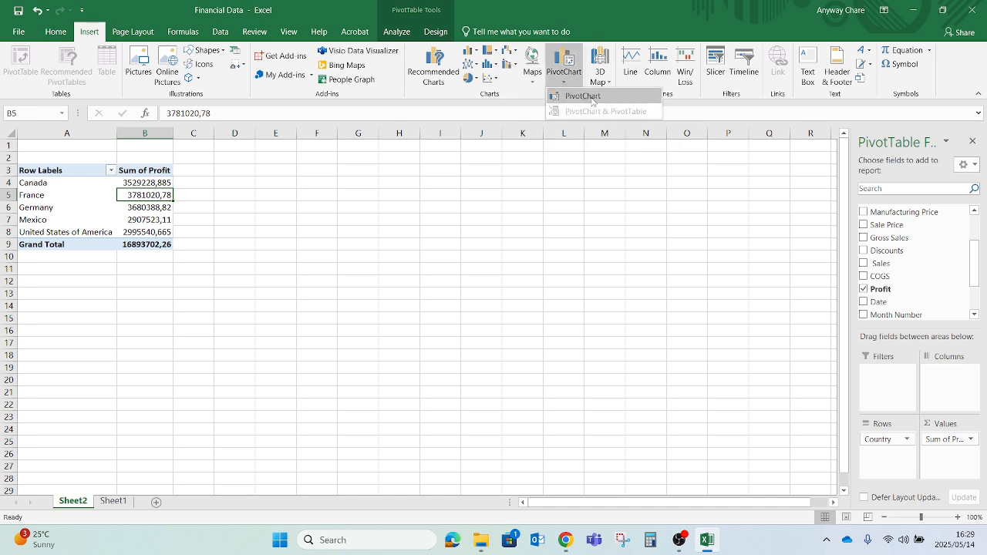
click(583, 97)
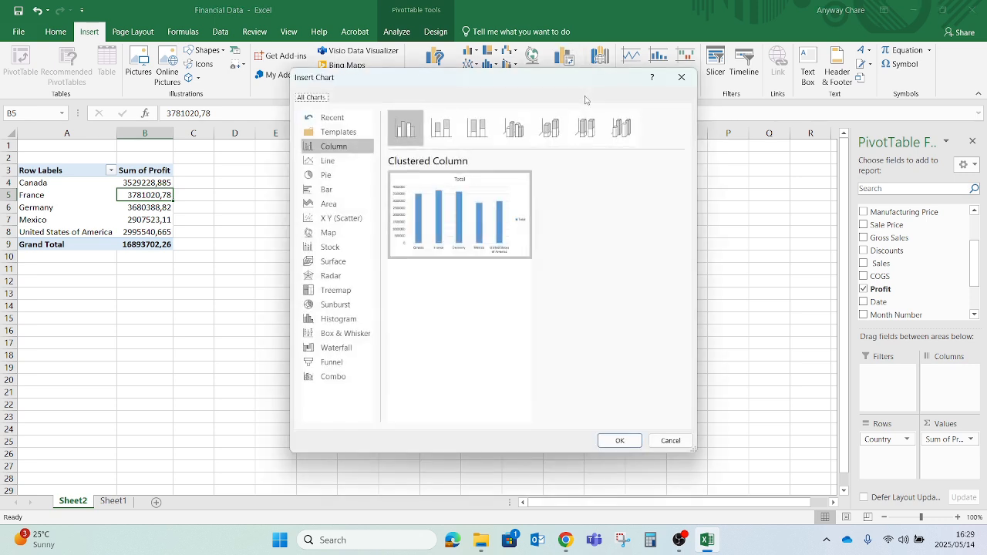
mouse_move(430, 192)
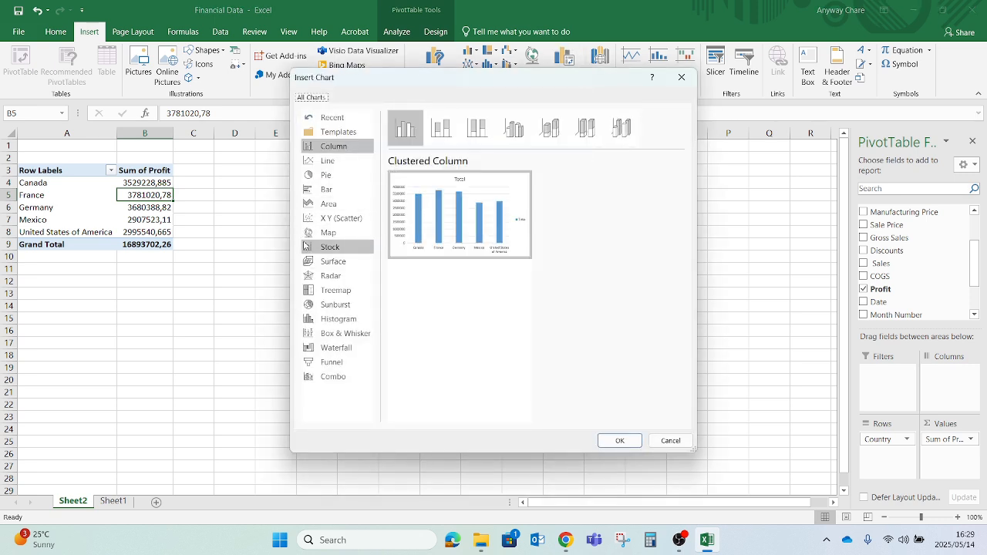
click(340, 164)
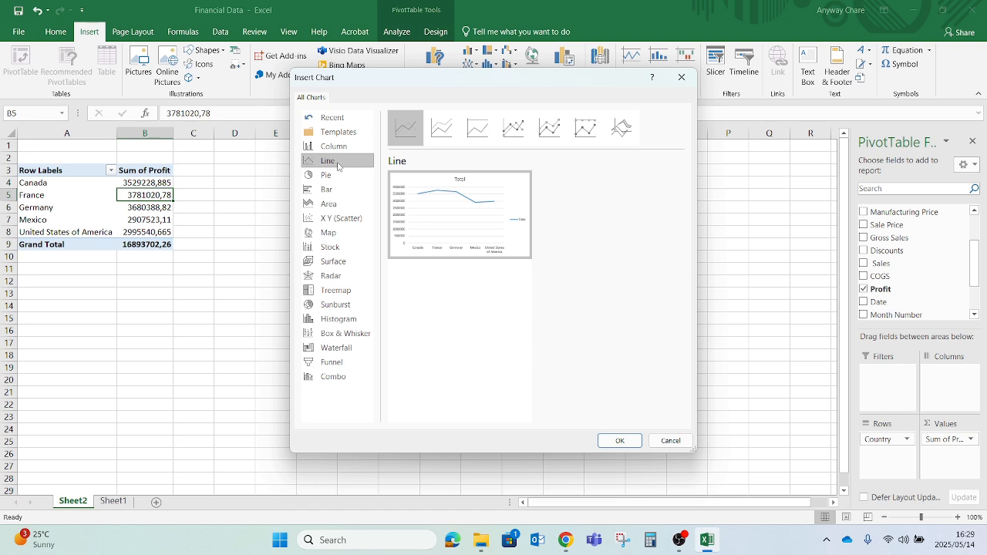
click(336, 179)
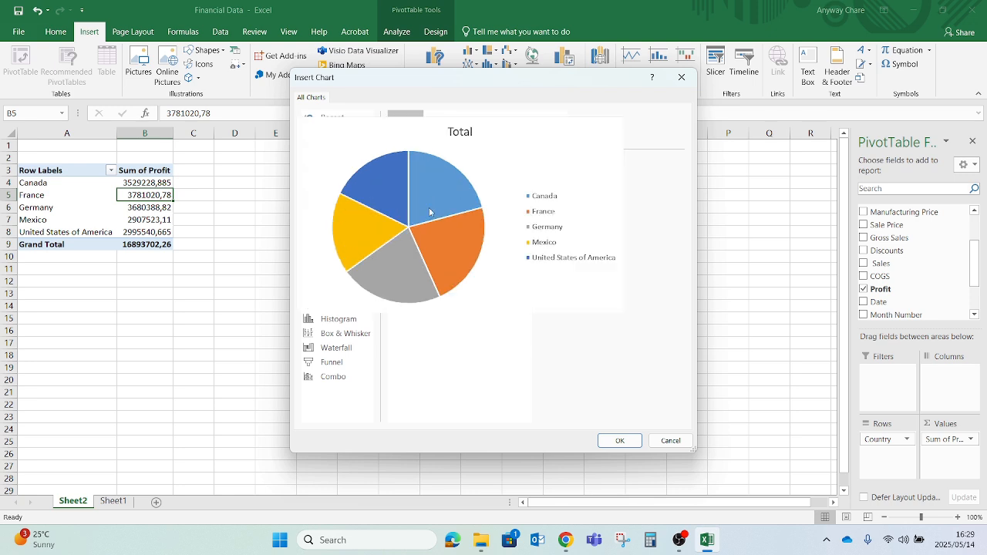
click(442, 128)
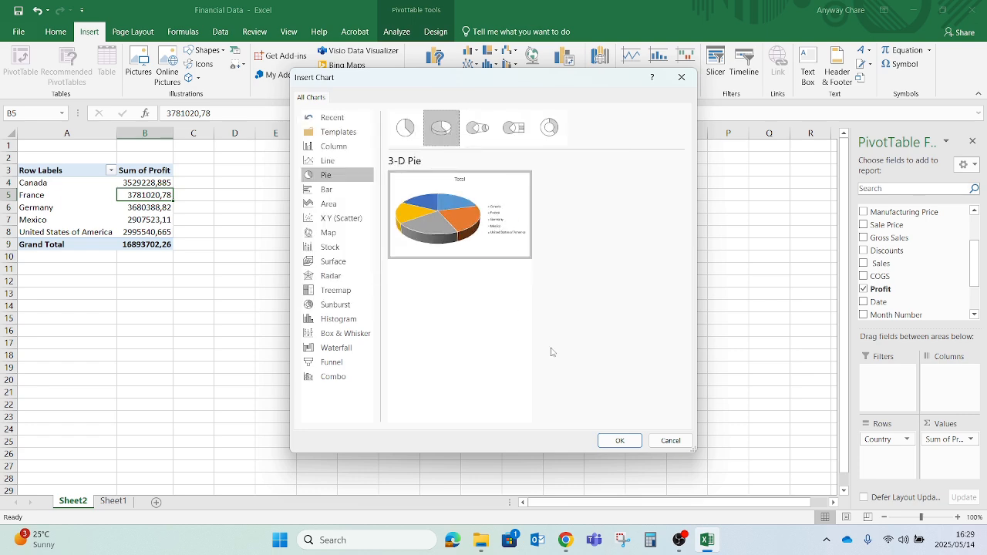
click(615, 441)
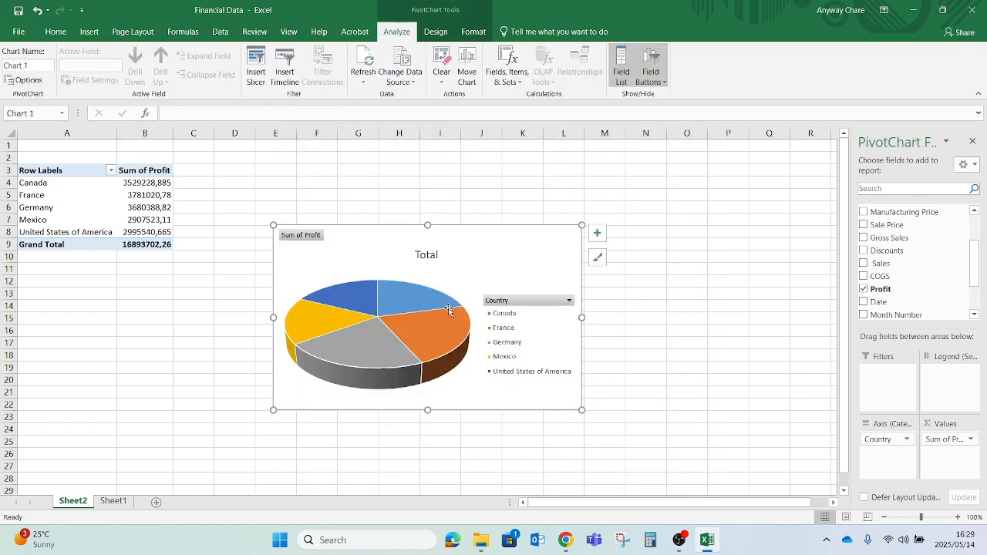
Make the pie chart slightly taller and move it beside the PivotTable, starting around cell D3.
drag(427, 225, 427, 205)
mouse_move(373, 222)
mouse_down()
mouse_move(346, 192)
mouse_move(314, 180)
mouse_up()
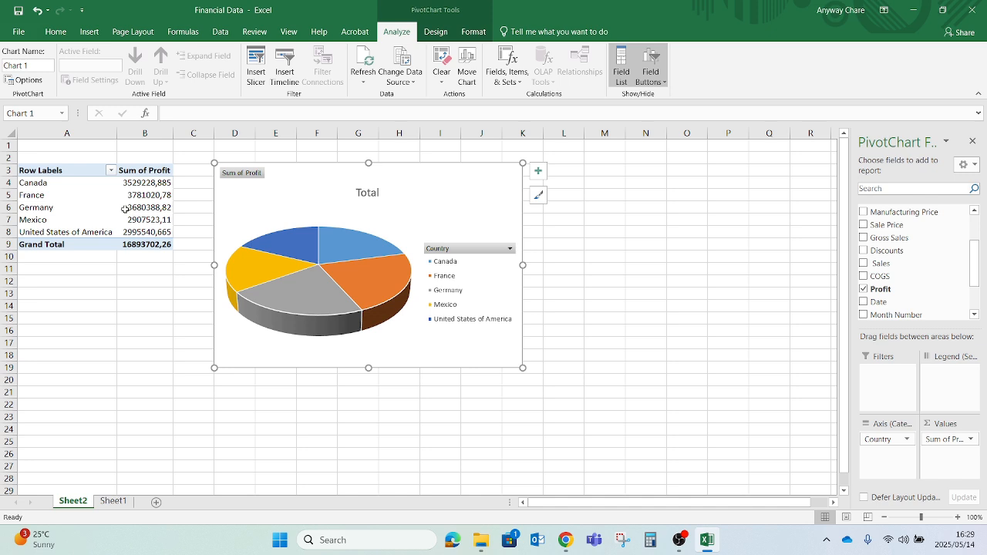
Change the pie chart's title to "Profit Per Country".
double_click(369, 194)
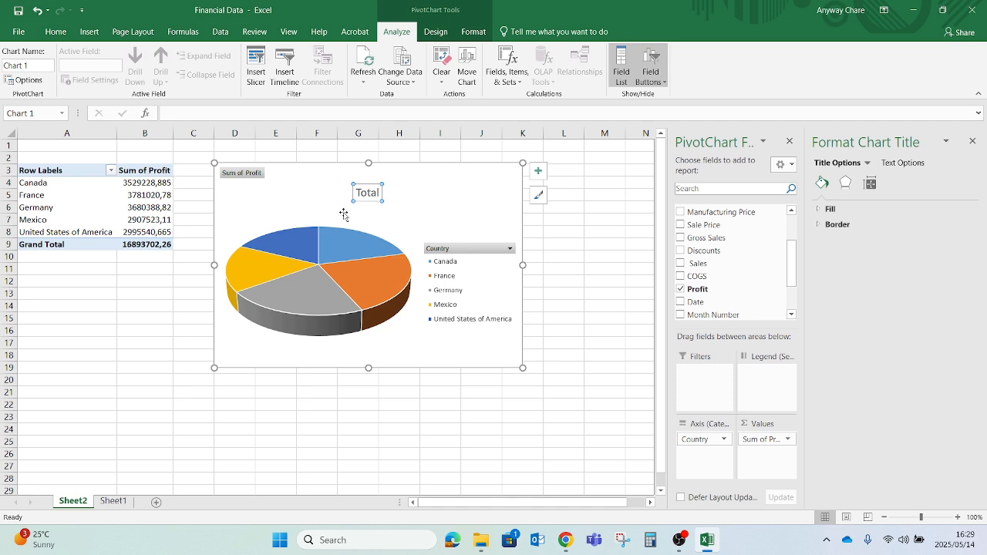
double_click(373, 198)
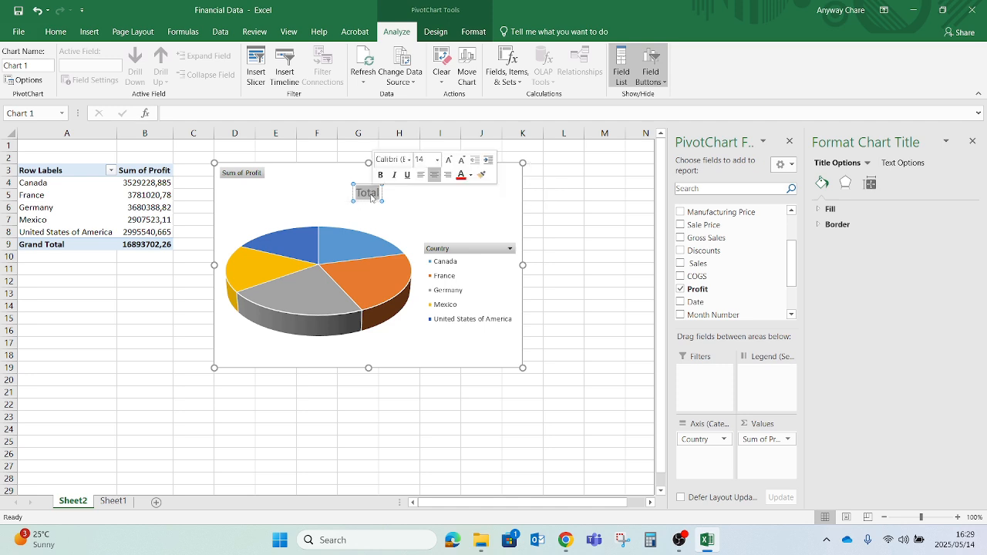
text(Pro)
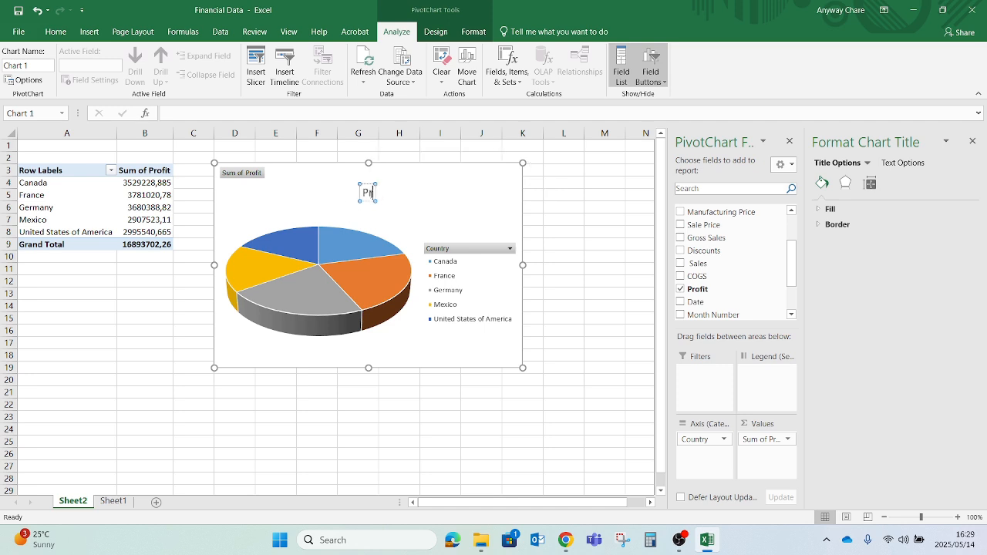
text(fit Per Cou)
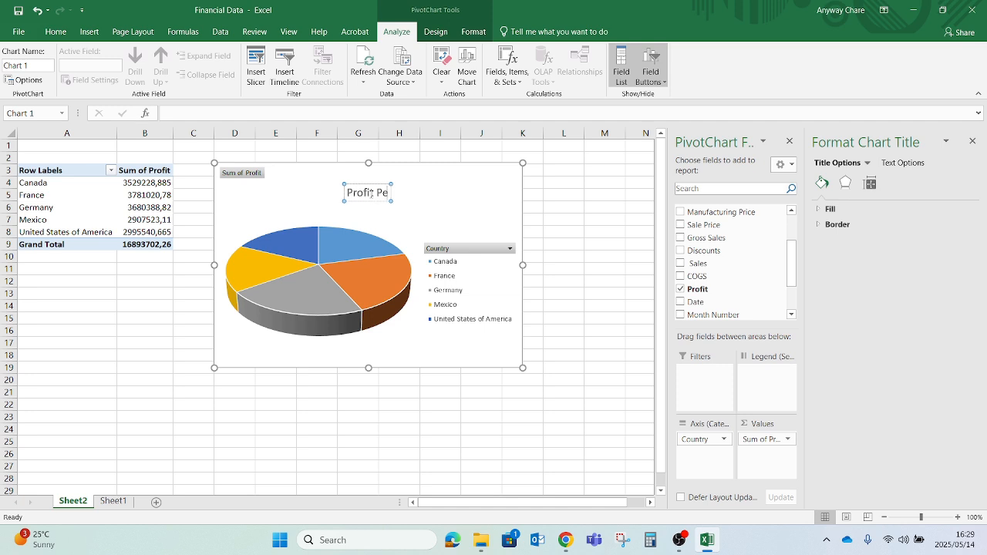
key(BackSpace)
key(BackSpace)
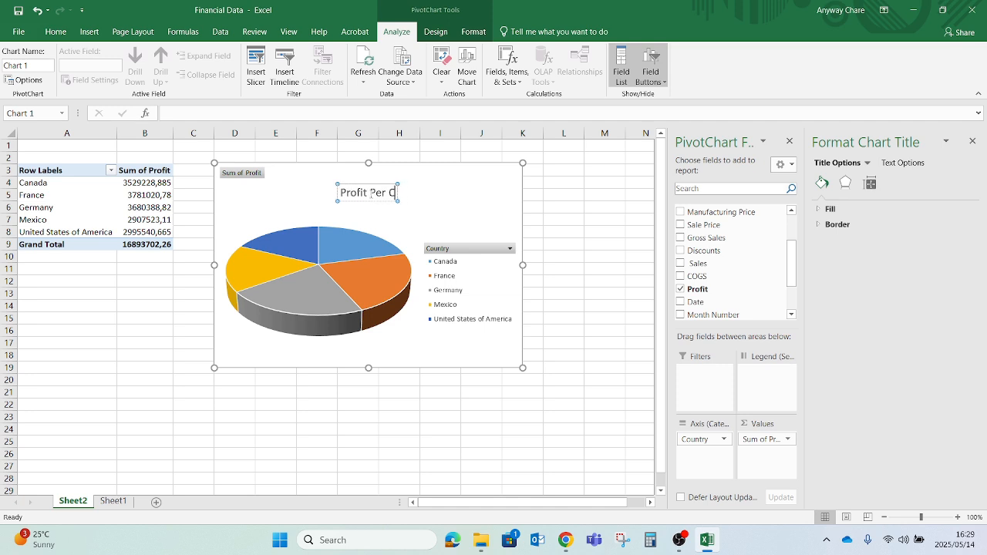
text(ountry)
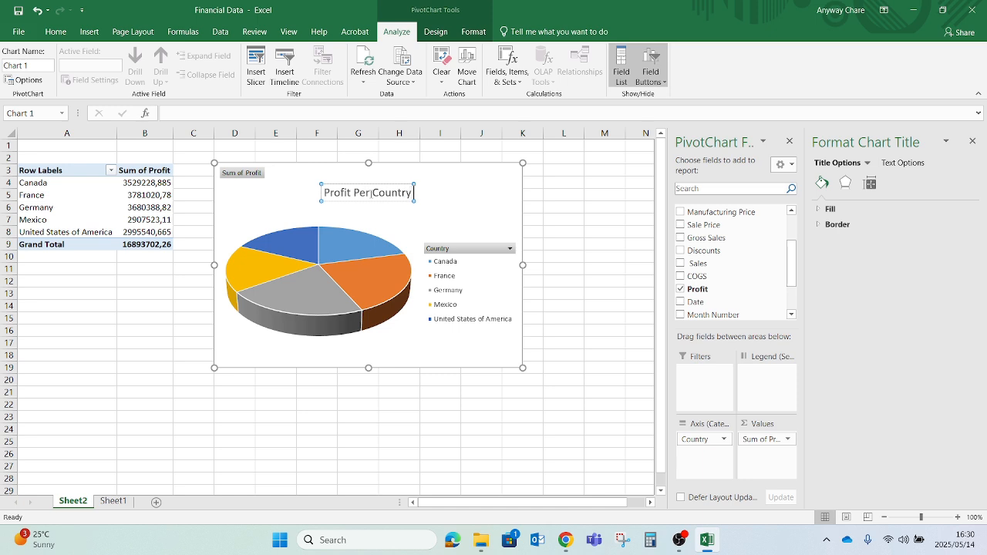
click(474, 199)
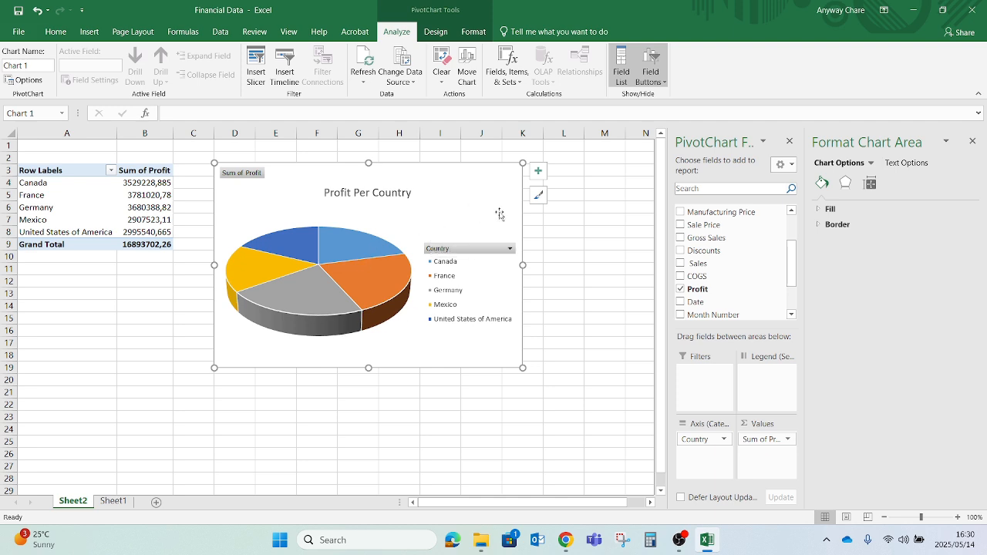
Add data labels showing the profit values to the slices of the pie chart.
click(538, 176)
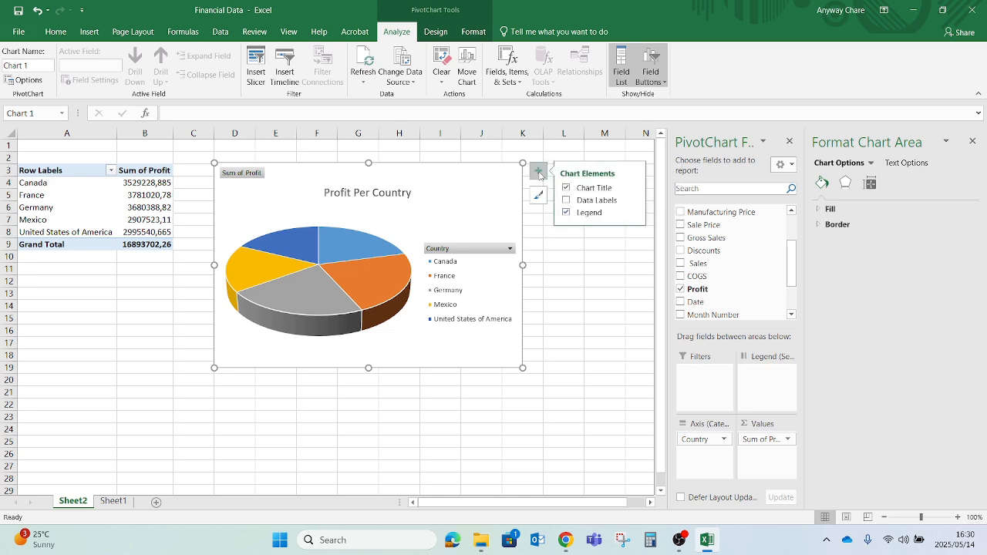
click(567, 200)
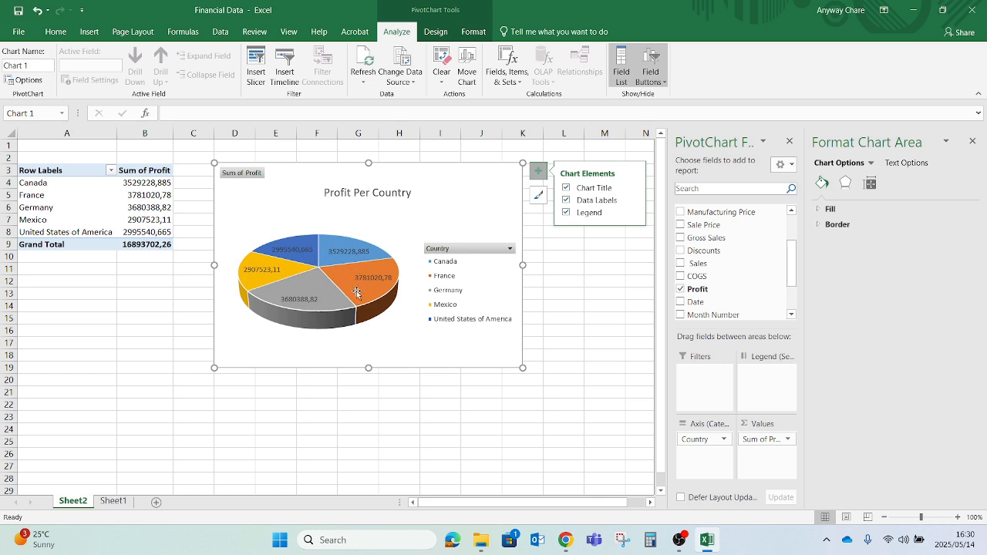
click(176, 350)
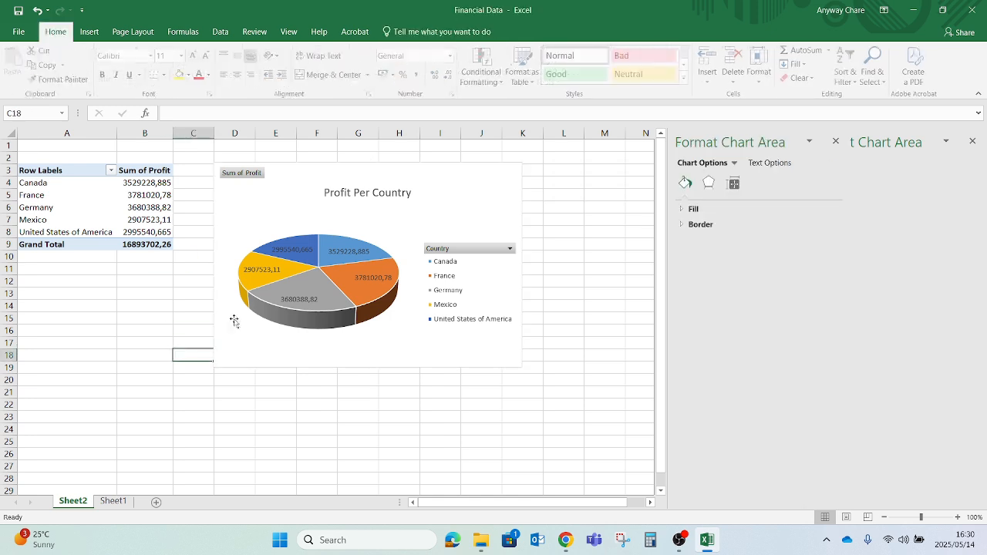
click(108, 223)
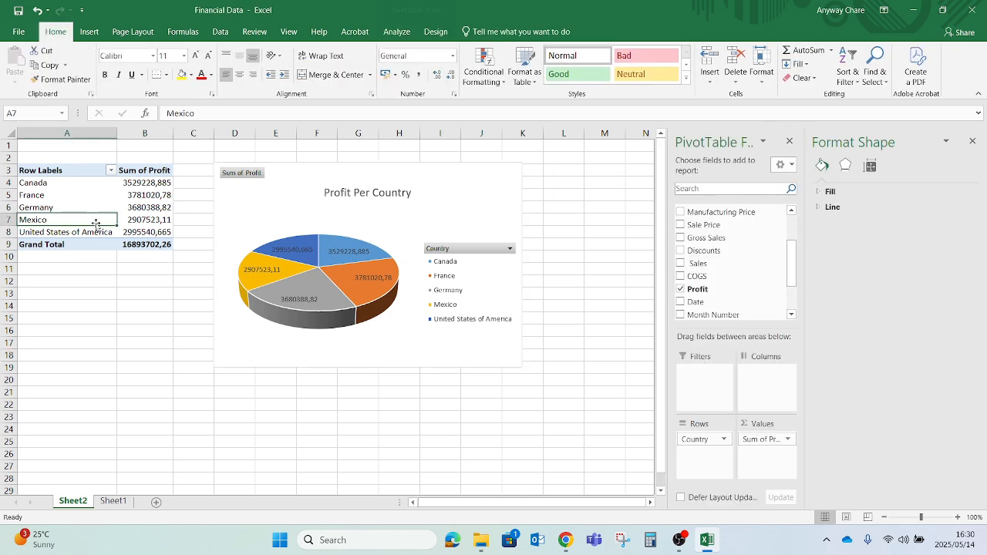
click(400, 213)
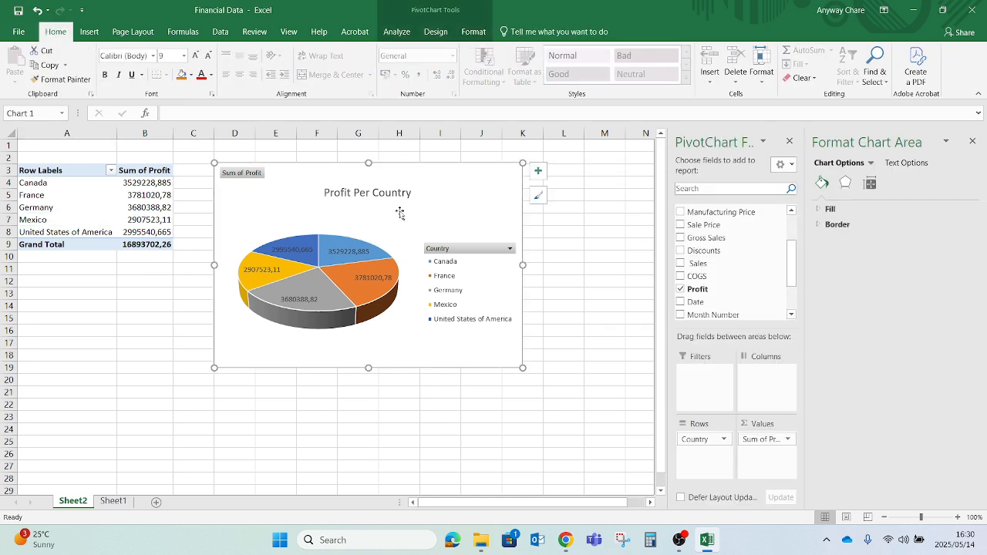
click(135, 294)
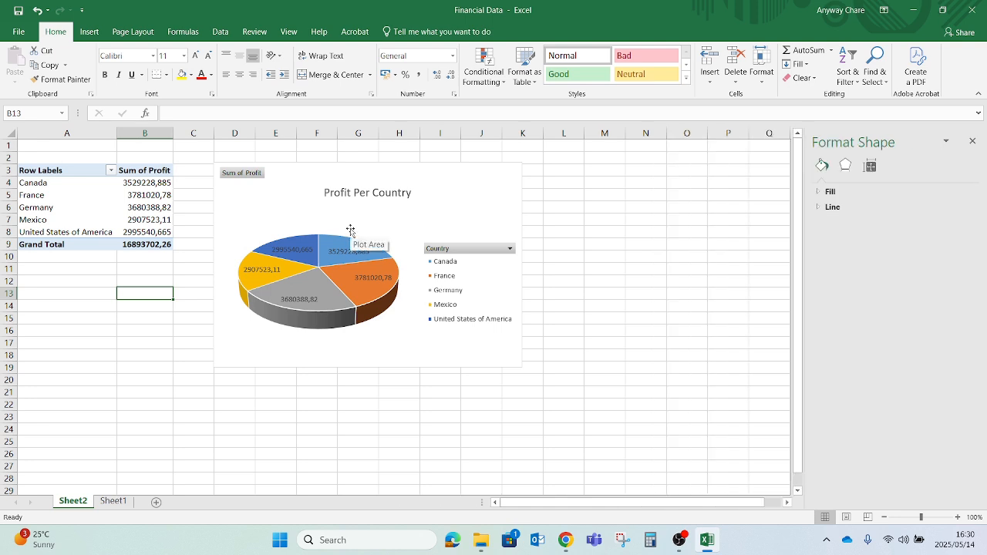
click(443, 199)
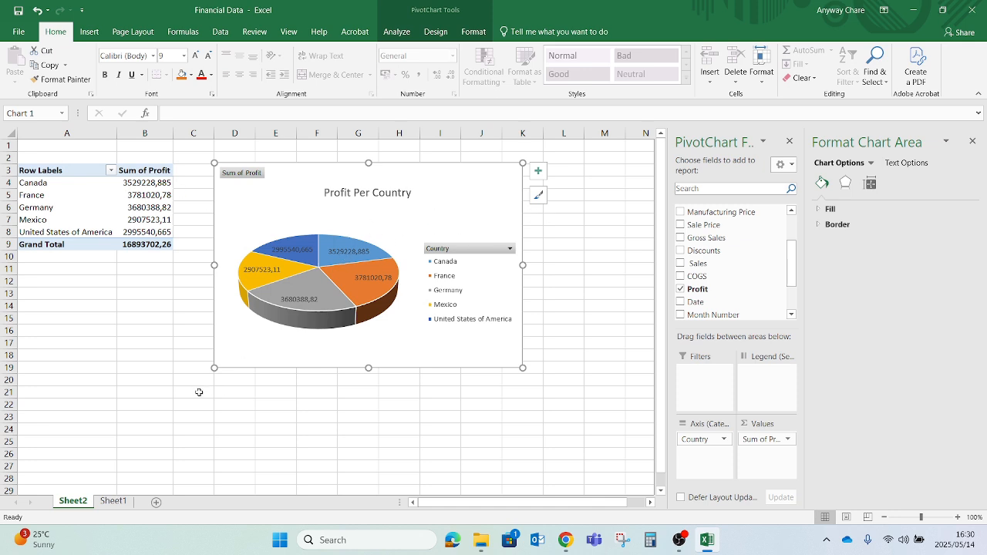
click(158, 405)
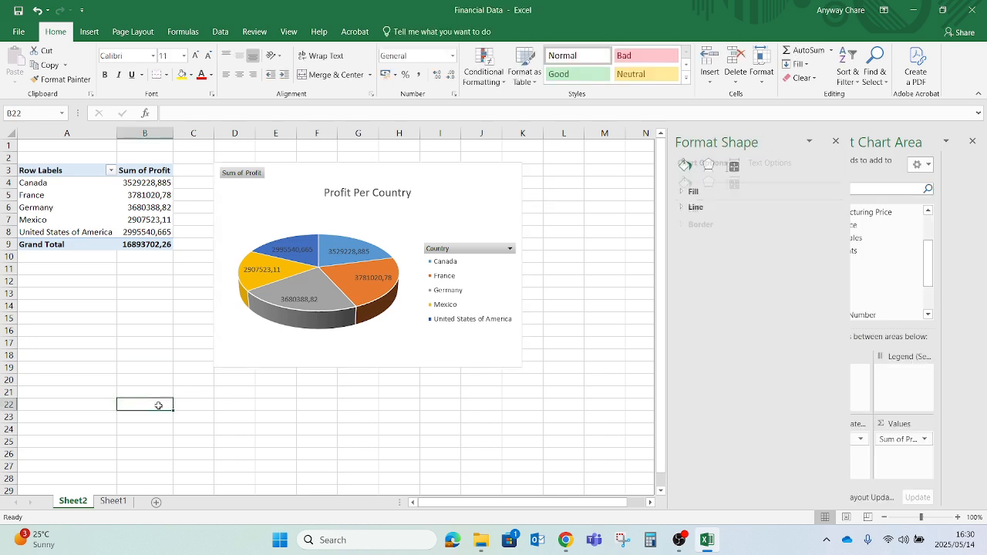
Create a second PivotTable from the financials table on Sheet1 in a new worksheet and close the Format Shape pane.
click(114, 502)
click(368, 312)
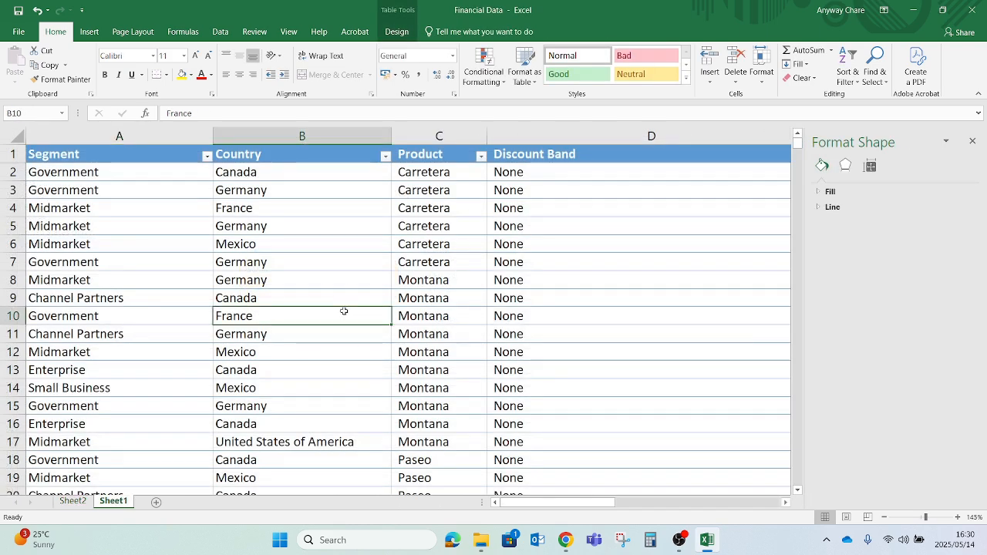
click(89, 32)
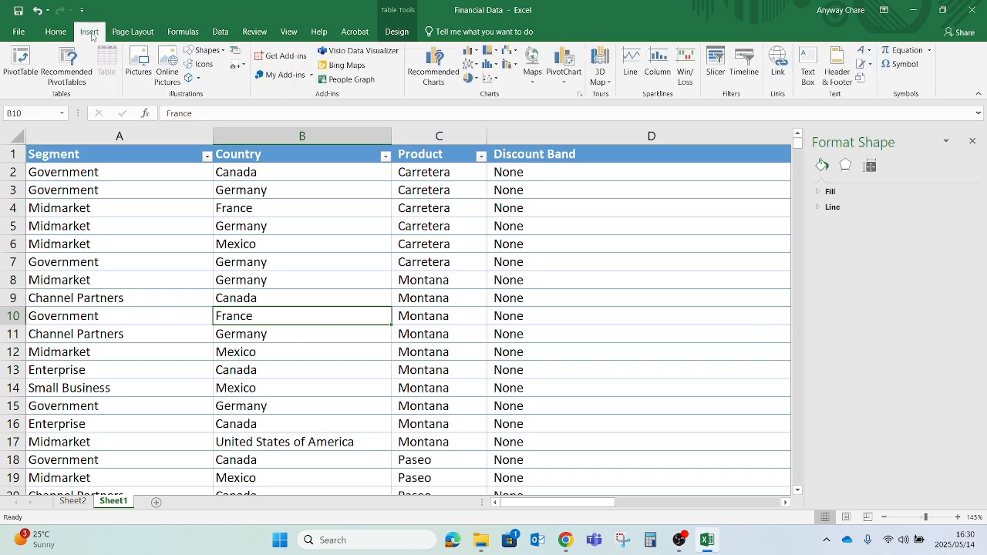
click(23, 71)
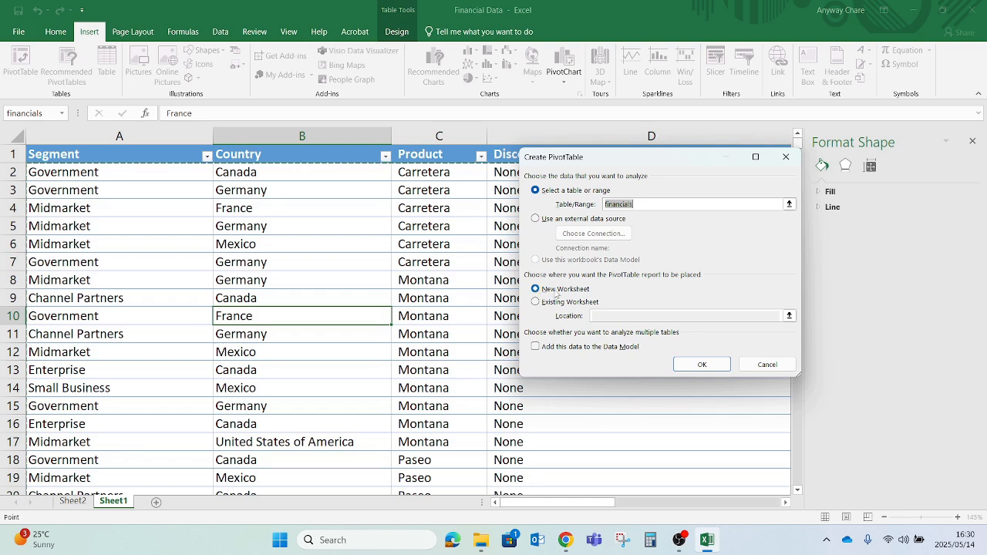
click(701, 366)
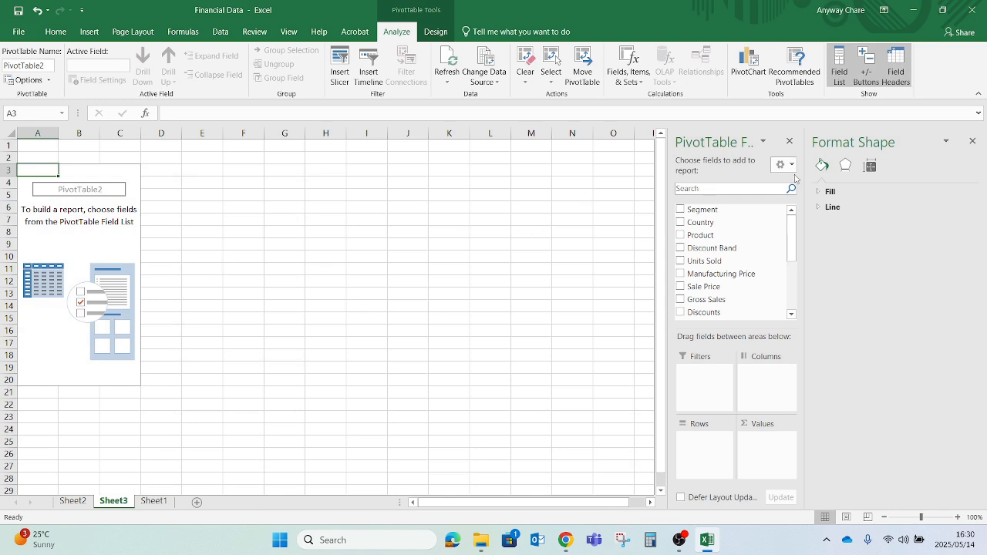
click(972, 141)
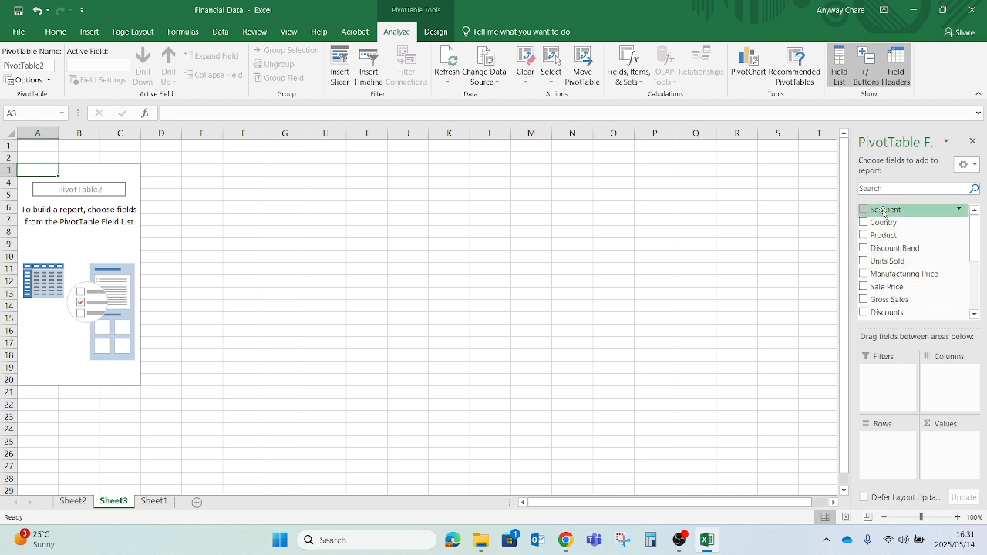
Build the new PivotTable with Segment as the row field and Gross Sales as the summed value.
drag(885, 210, 885, 439)
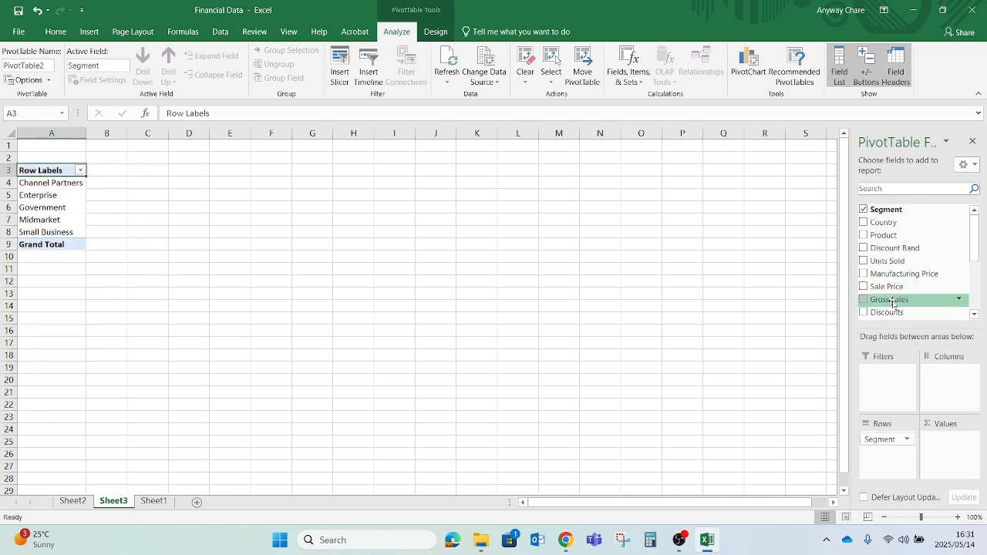
drag(890, 299, 945, 443)
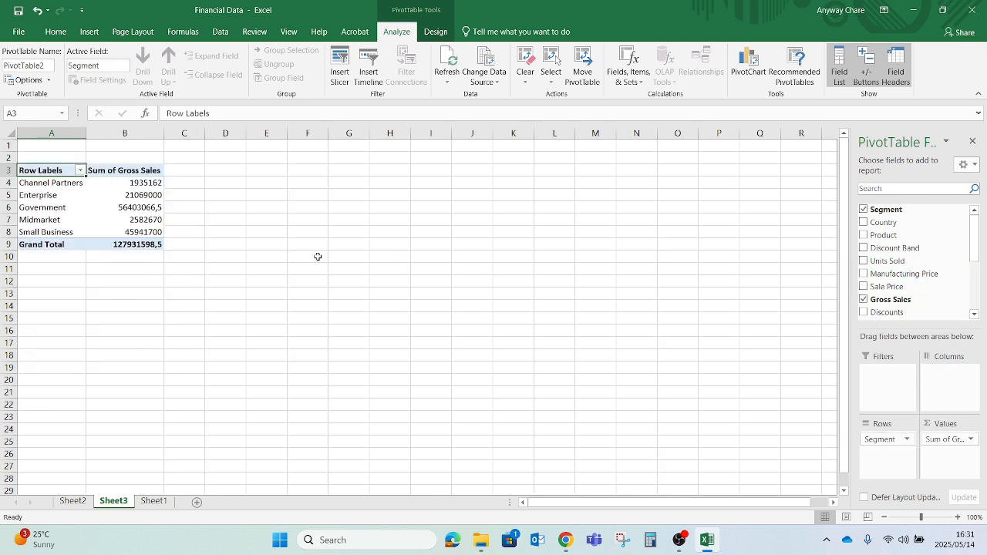
click(96, 198)
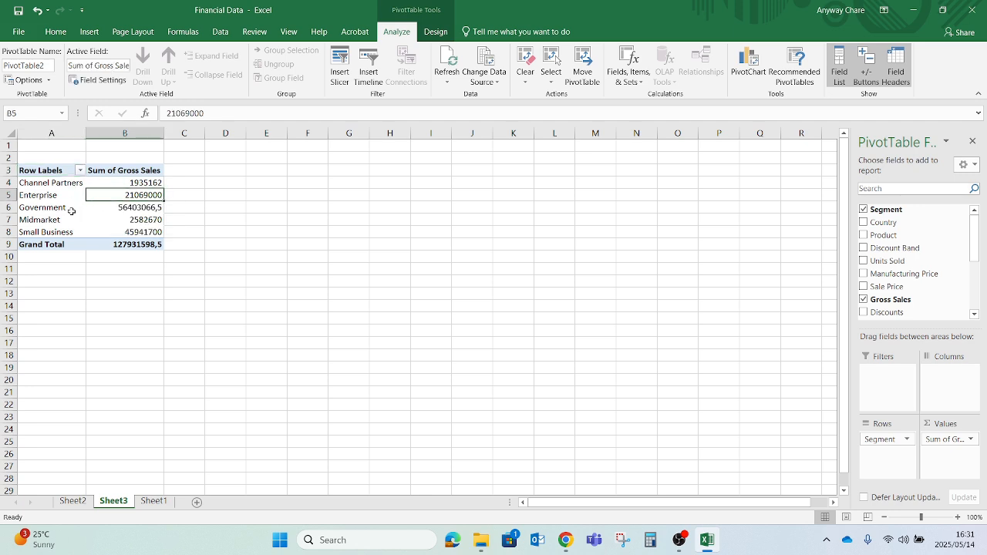
click(86, 216)
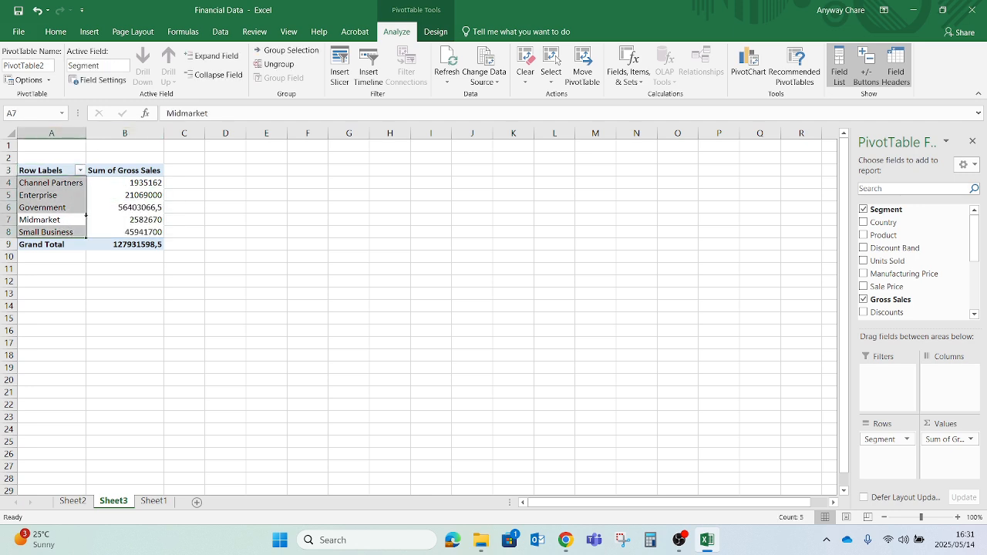
Compare the column chart types and insert a Clustered Column PivotChart of gross sales per segment.
click(115, 219)
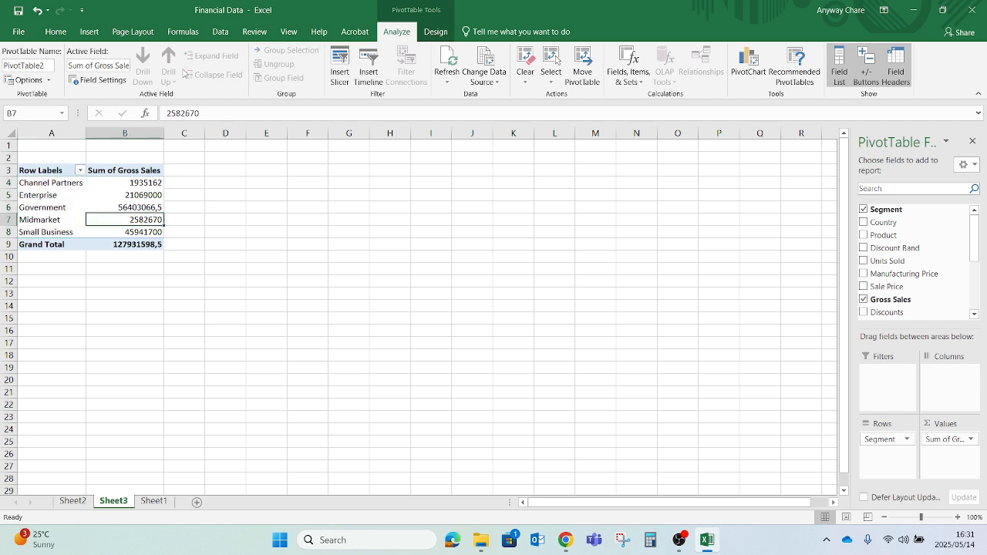
click(89, 33)
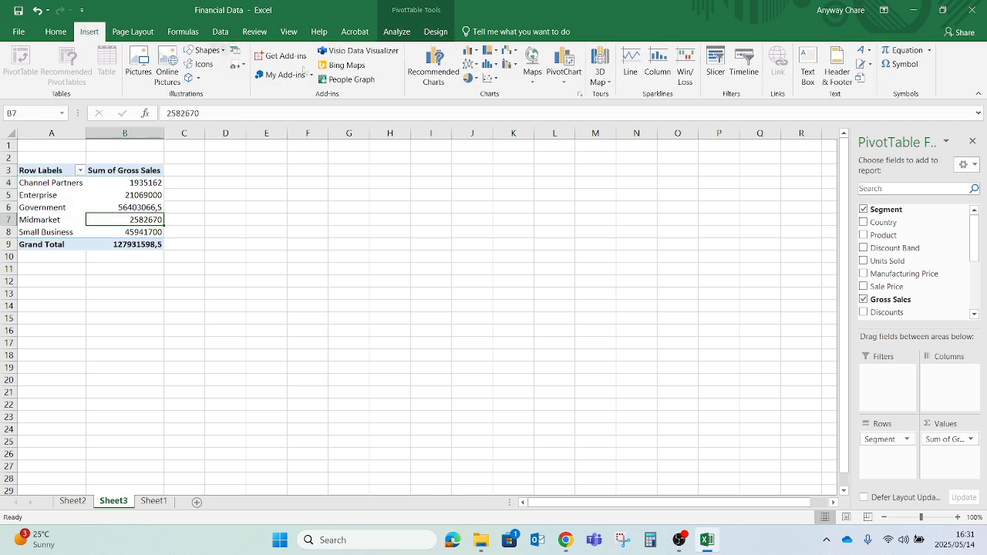
click(565, 80)
click(583, 96)
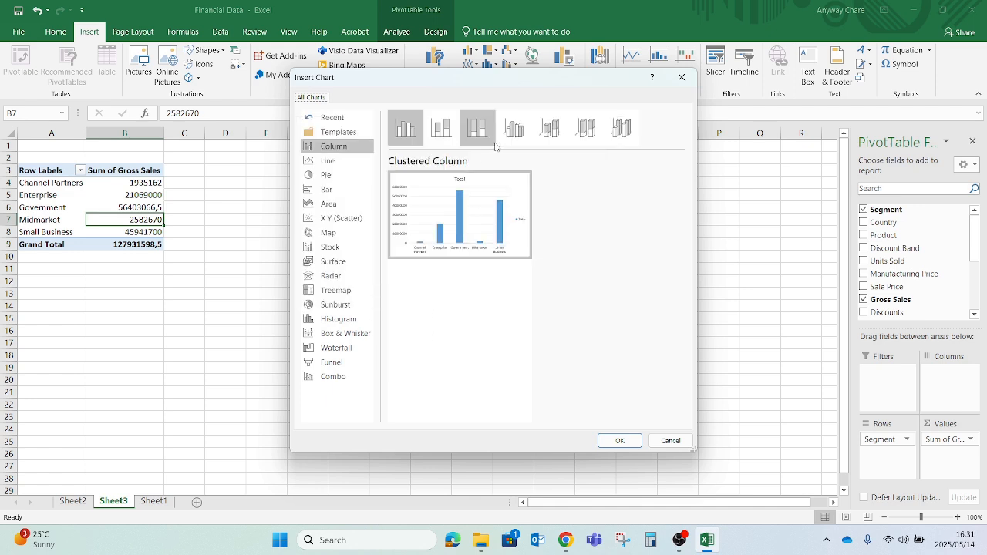
click(585, 131)
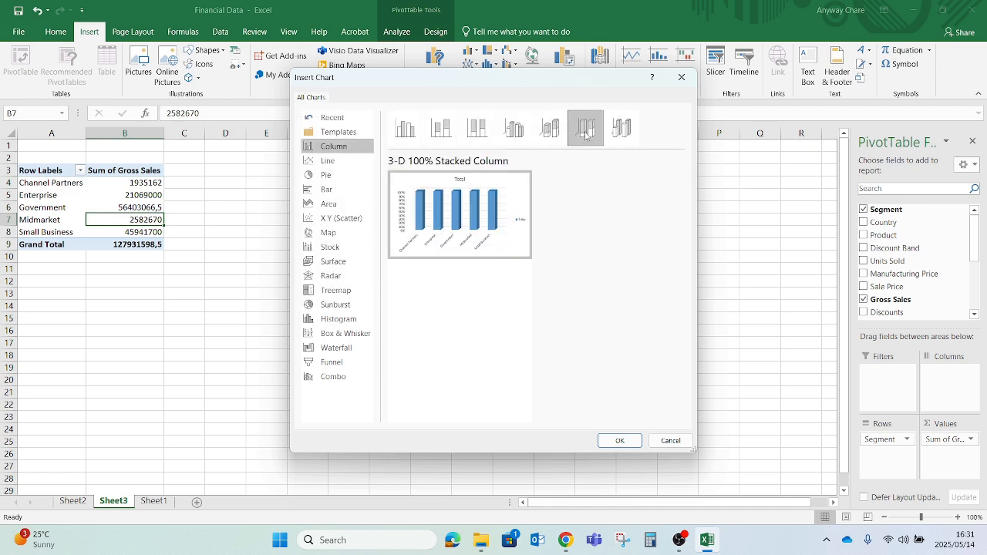
click(513, 130)
click(549, 130)
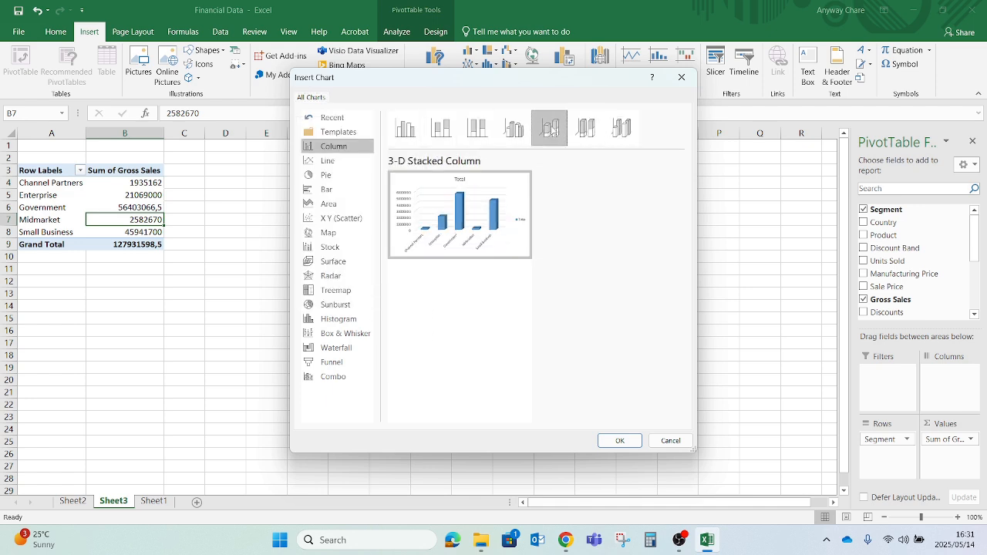
click(441, 133)
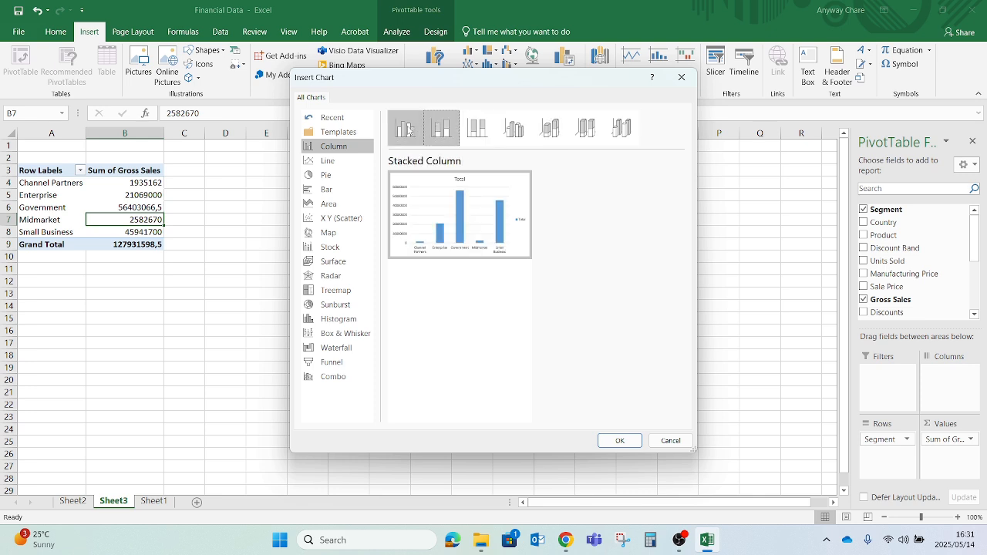
click(409, 131)
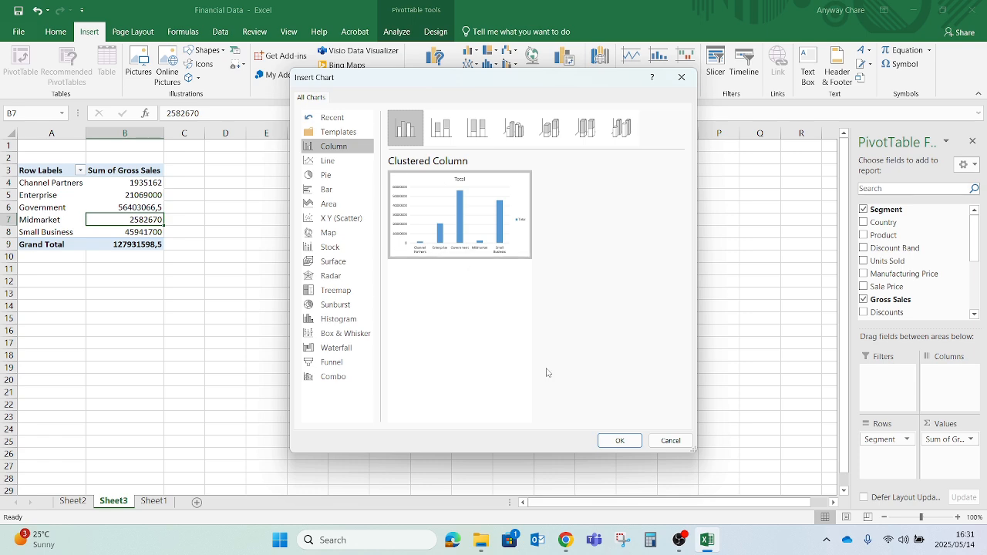
click(619, 440)
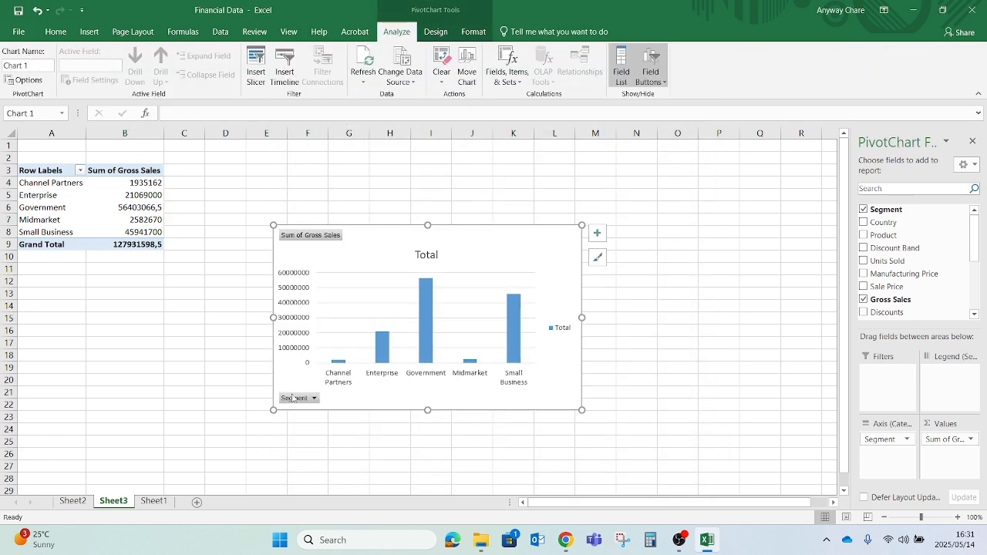
Replace the column chart's title with "Gross Sales Per Segment" and close the formatting pane.
double_click(425, 261)
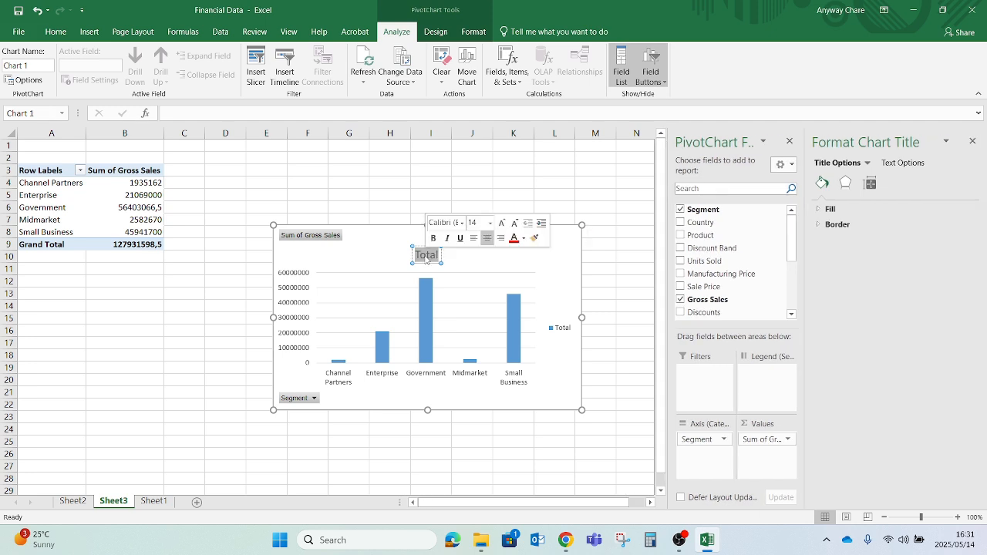
text(Gr)
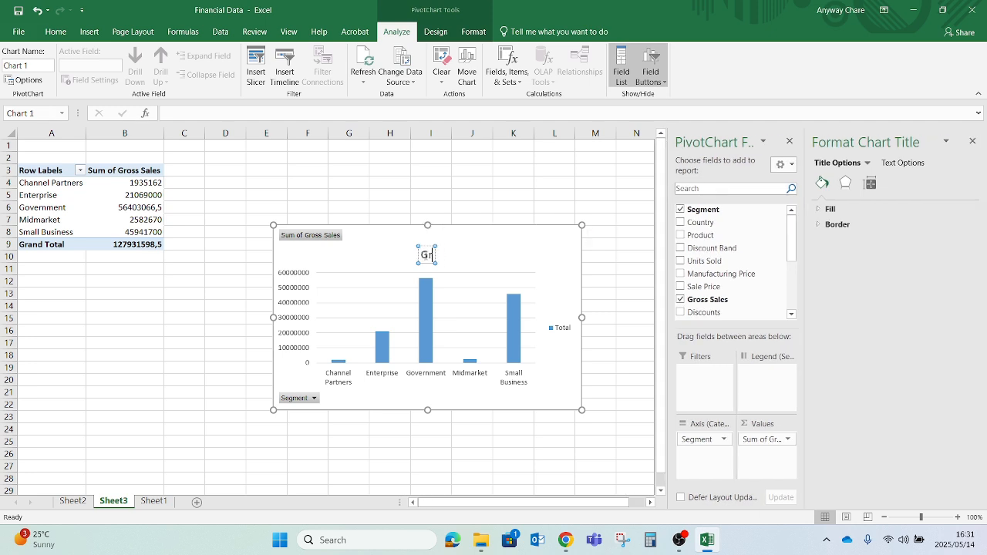
text(oss Sales)
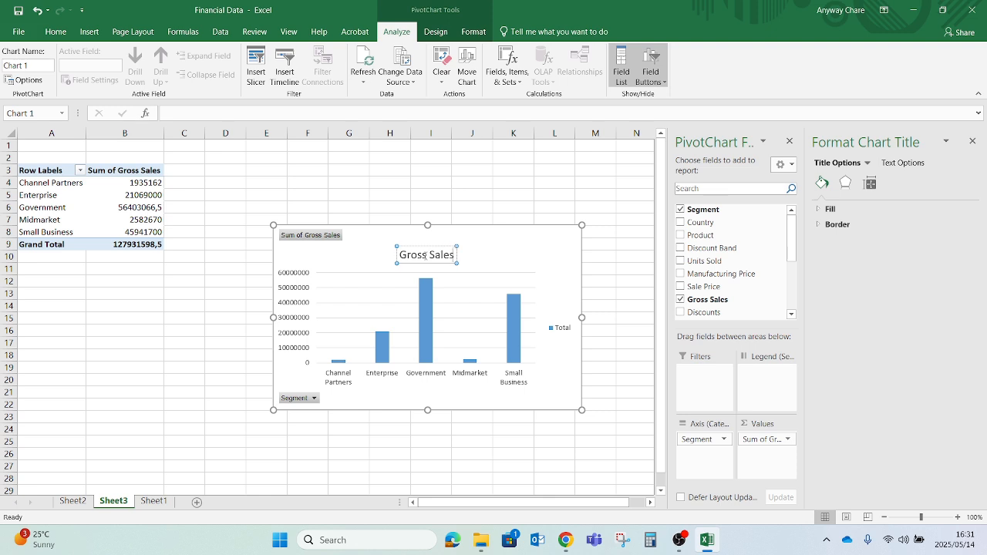
text( Per Segment)
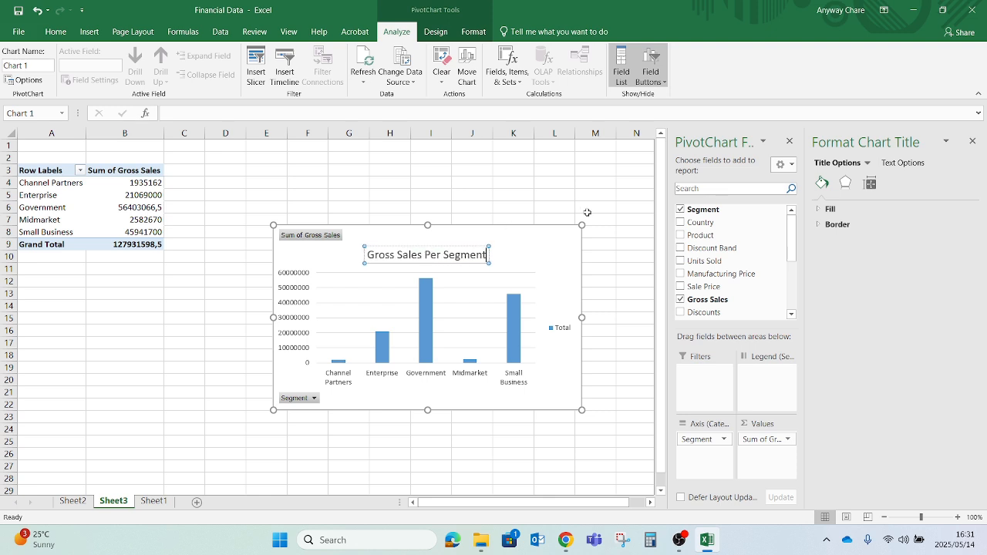
click(536, 245)
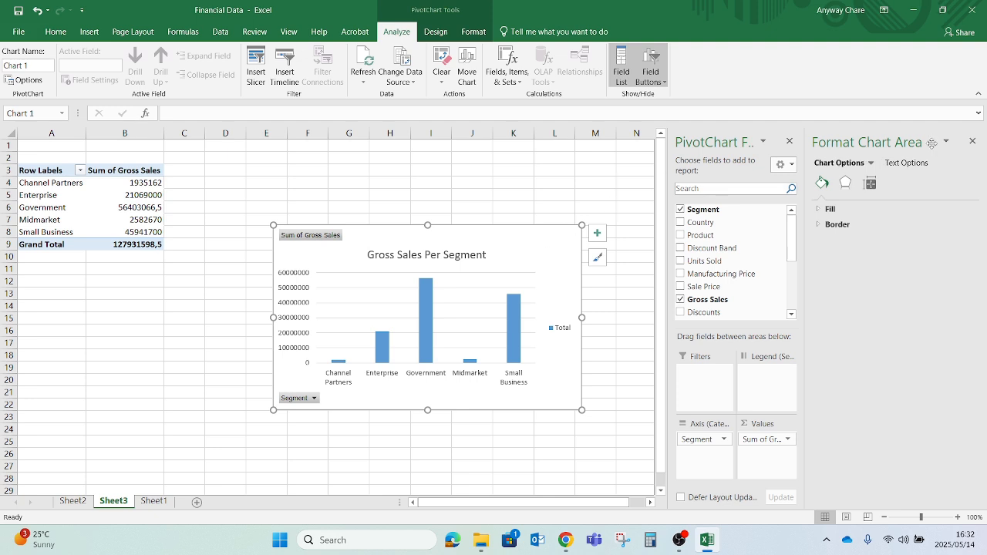
click(973, 141)
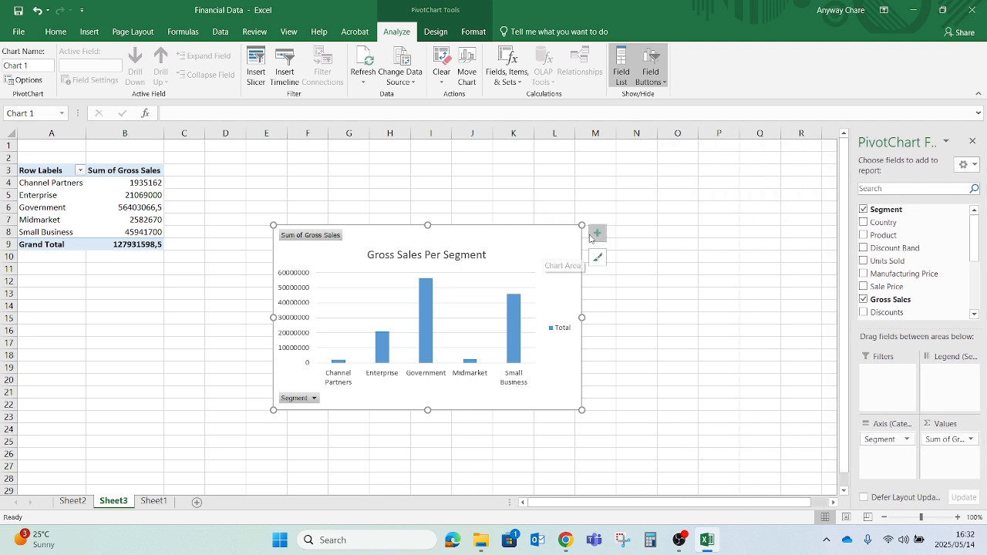
Add axis titles to the column chart and name the horizontal axis "Segment".
click(595, 233)
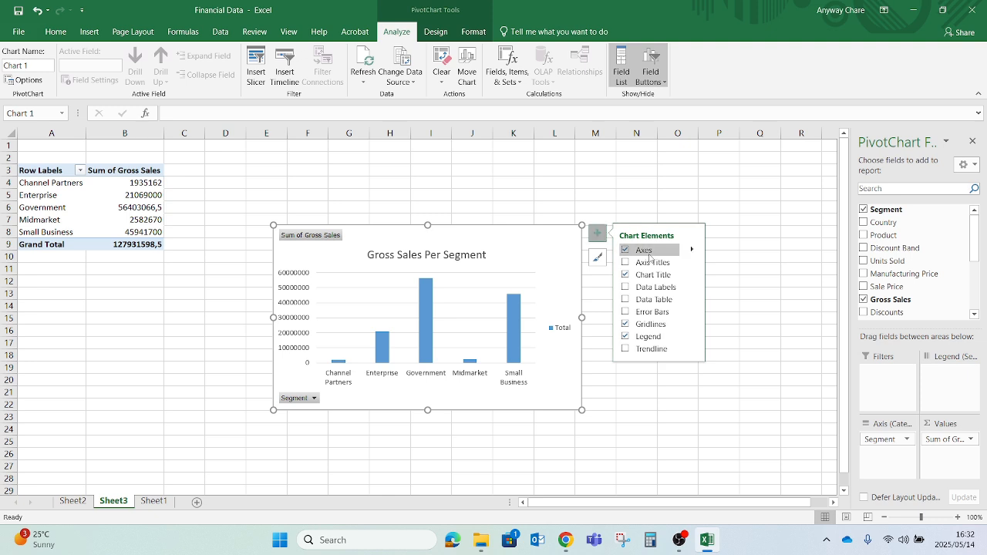
click(636, 263)
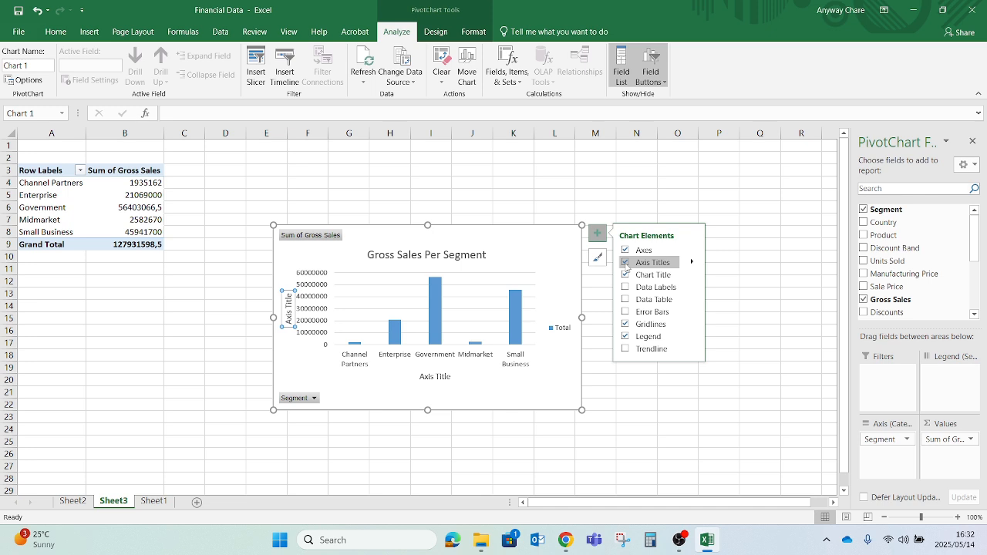
double_click(430, 377)
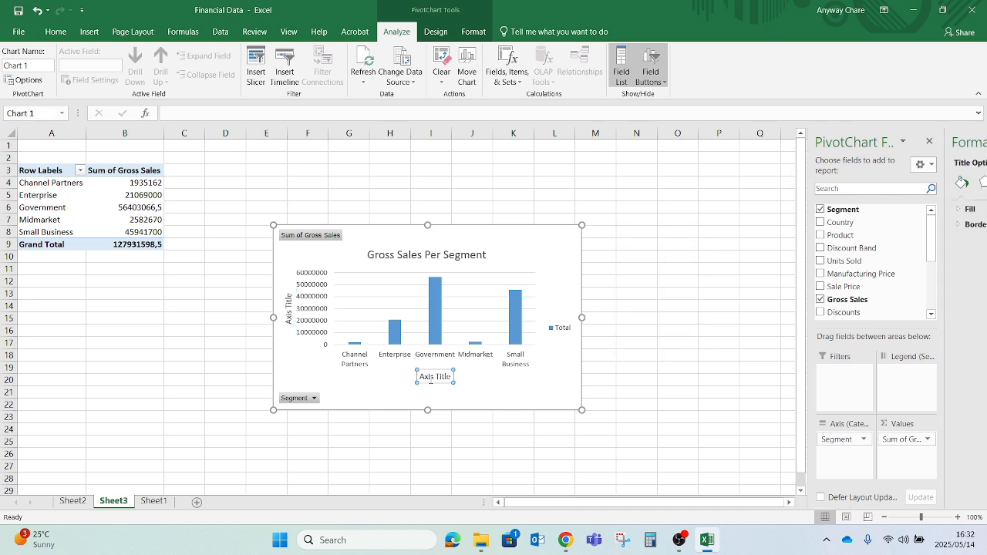
double_click(430, 377)
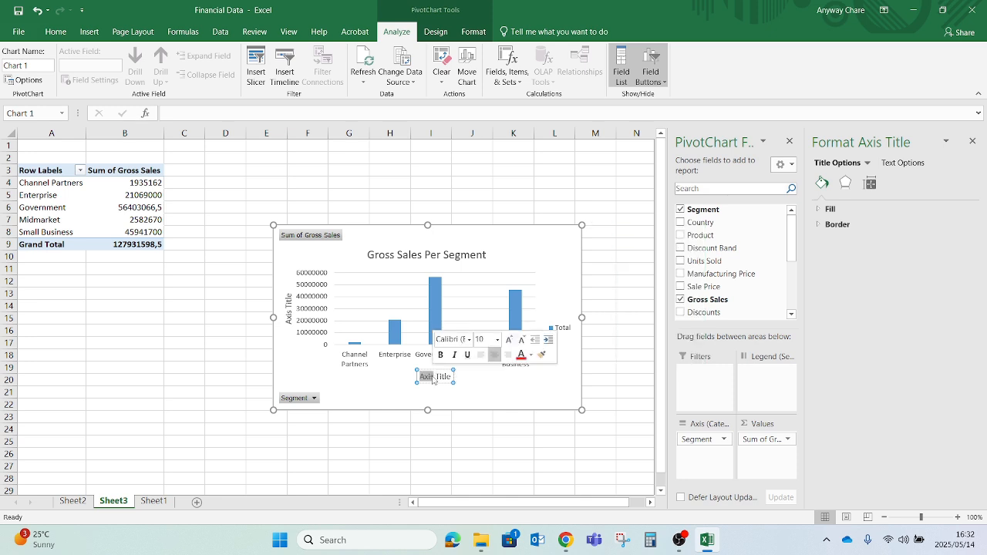
key(Delete)
key(Delete)
key(Delete)
key(Delete)
key(Delete)
key(Delete)
key(Delete)
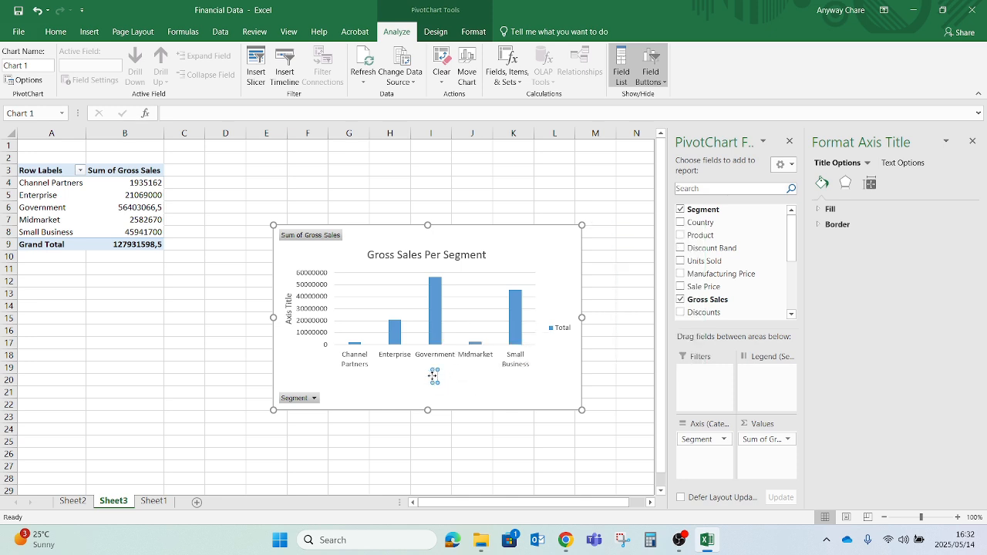
text(Segment)
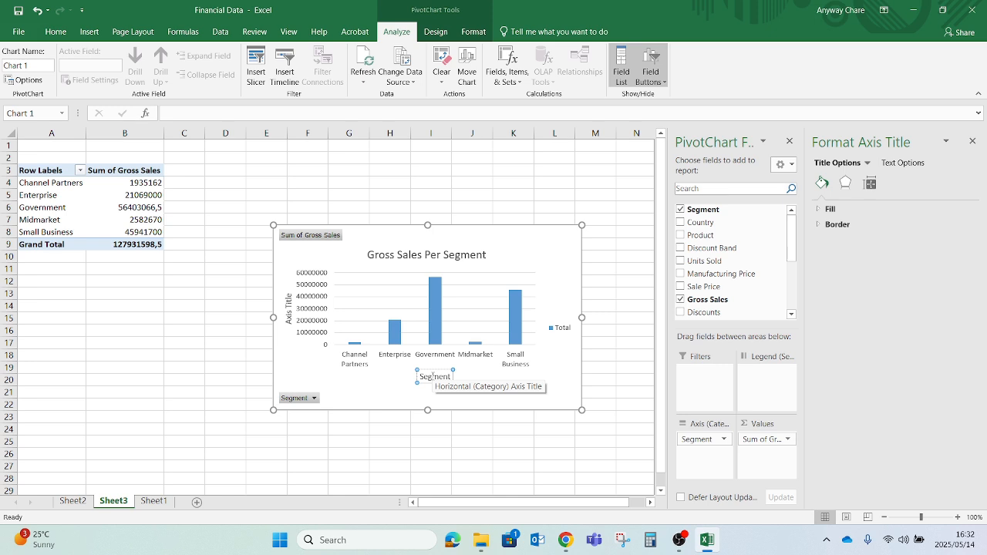
Replace the placeholder title of the chart's vertical axis with "Gross Sales".
double_click(289, 316)
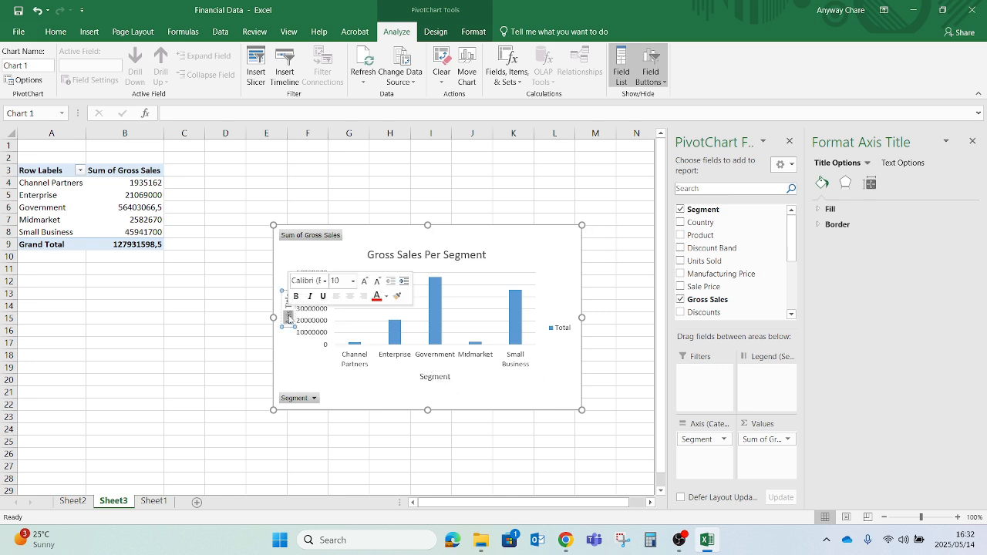
key(Delete)
key(Delete)
key(Delete)
key(Delete)
key(Delete)
key(Delete)
key(Delete)
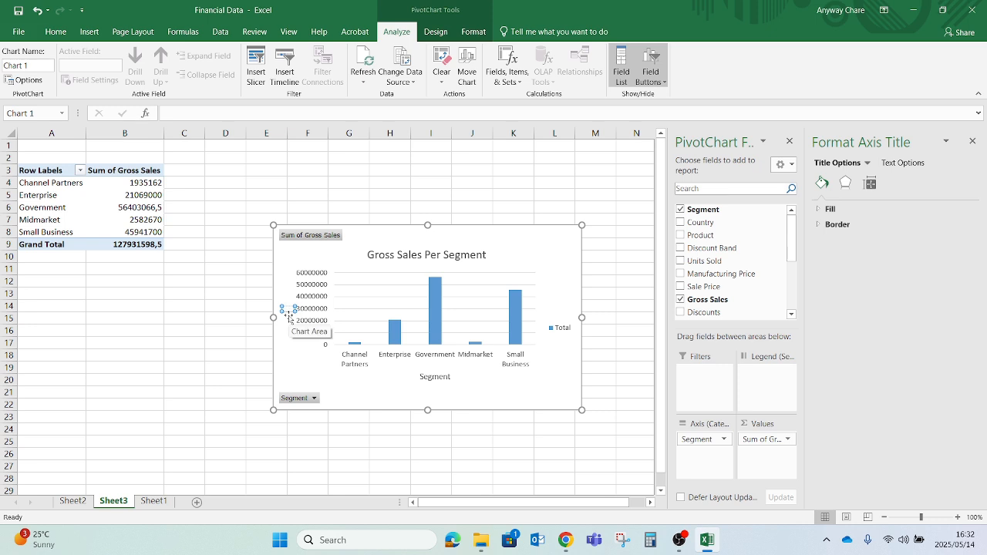
text(Gross)
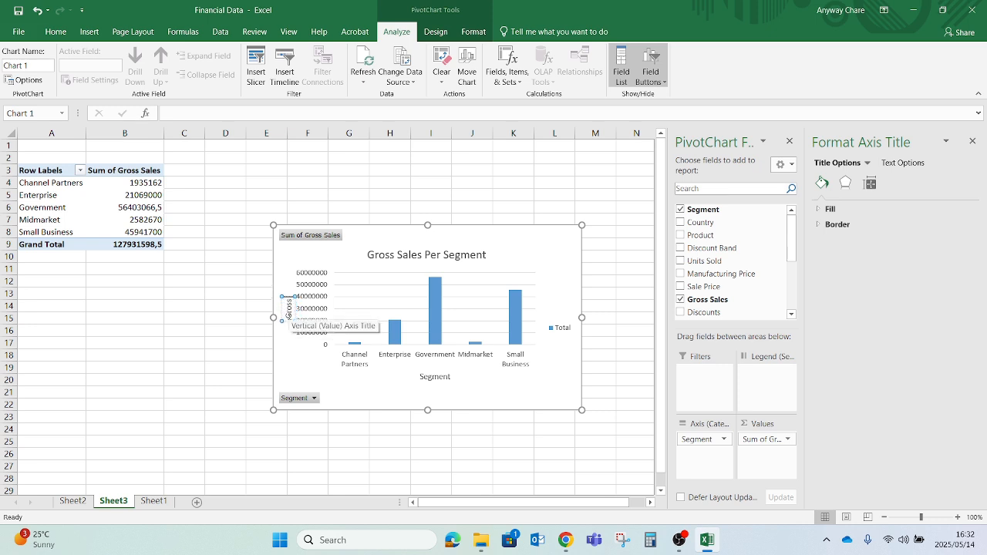
key(BackSpace)
text(s Sales)
click(347, 374)
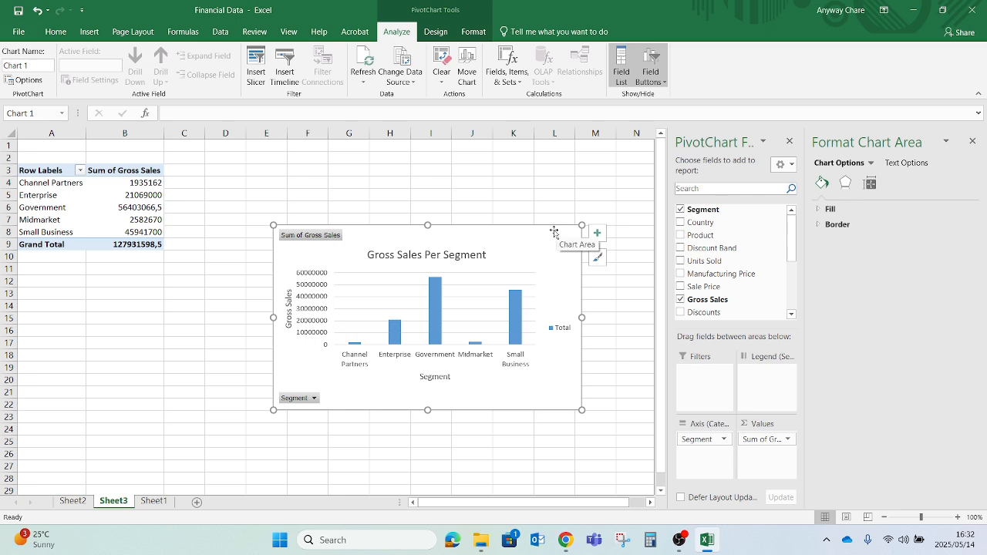
Move the chart up beside the PivotTable, recolour it with Colorful Palette 3, and close the formatting pane.
drag(549, 235, 481, 177)
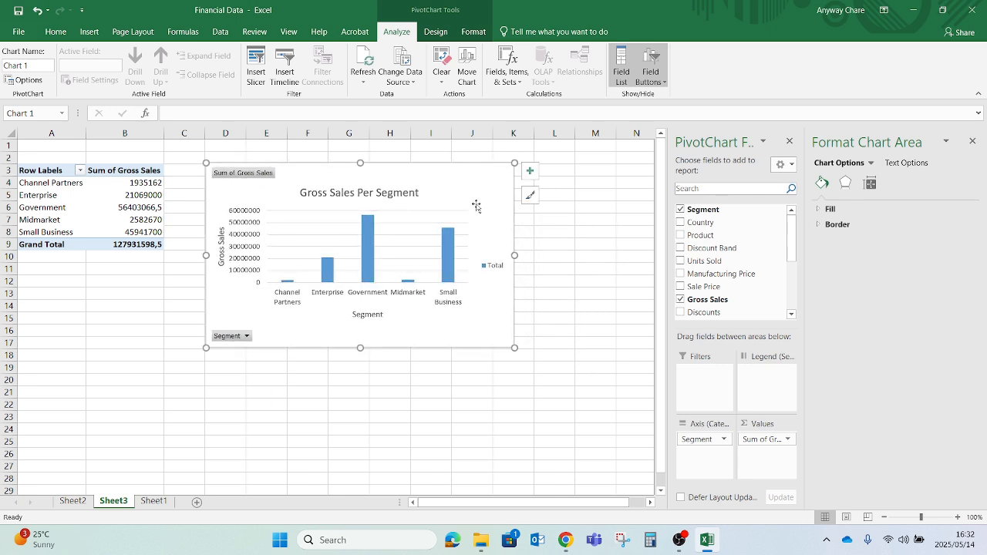
click(530, 197)
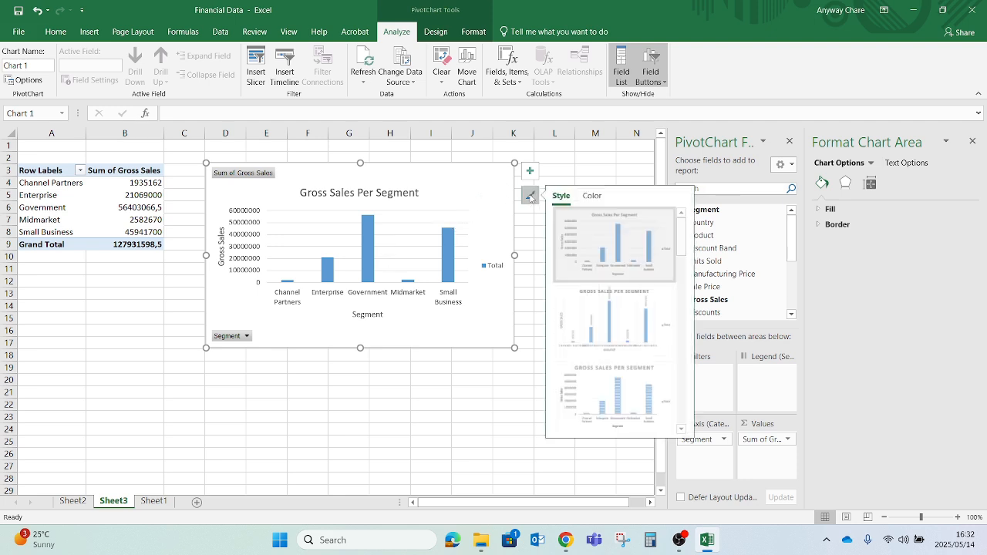
scroll(629, 285, down, 4)
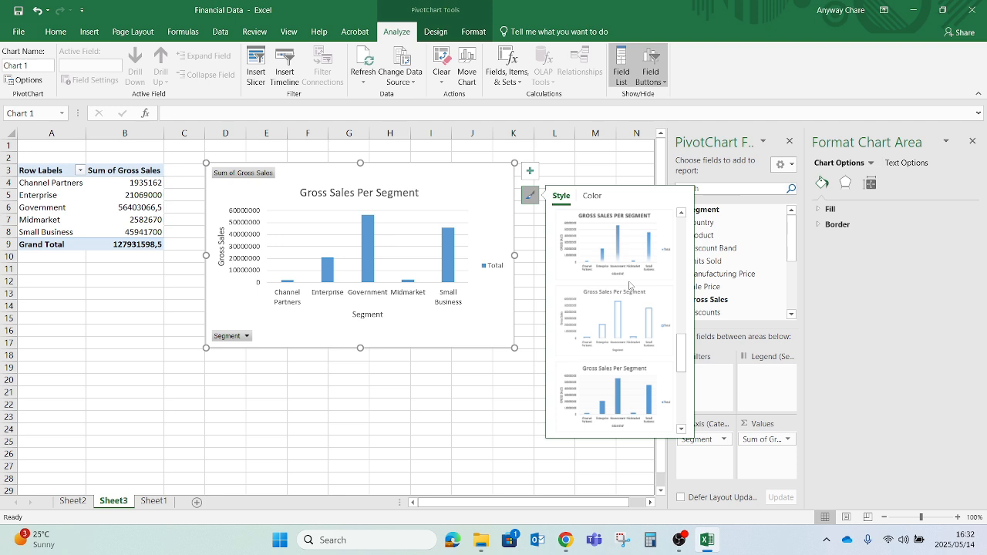
click(592, 198)
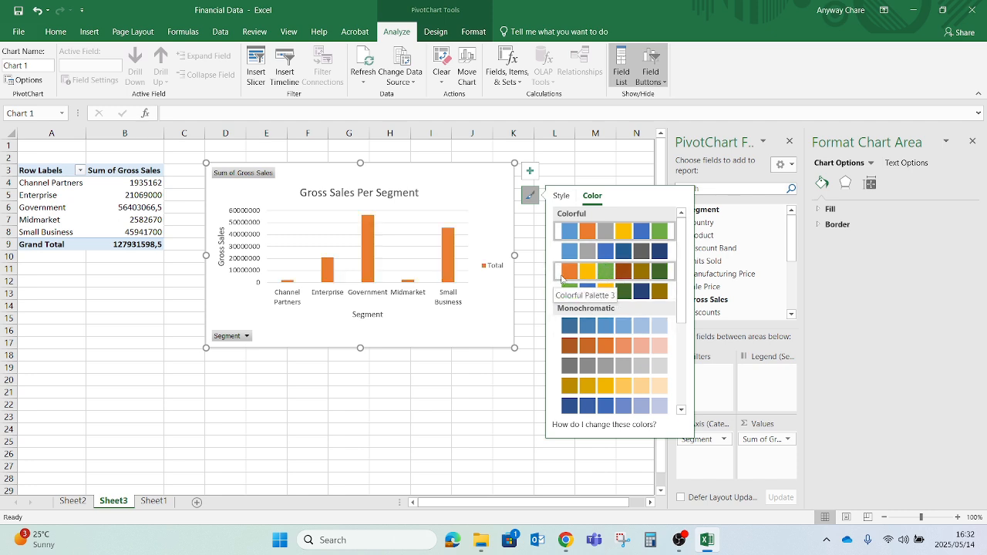
click(567, 274)
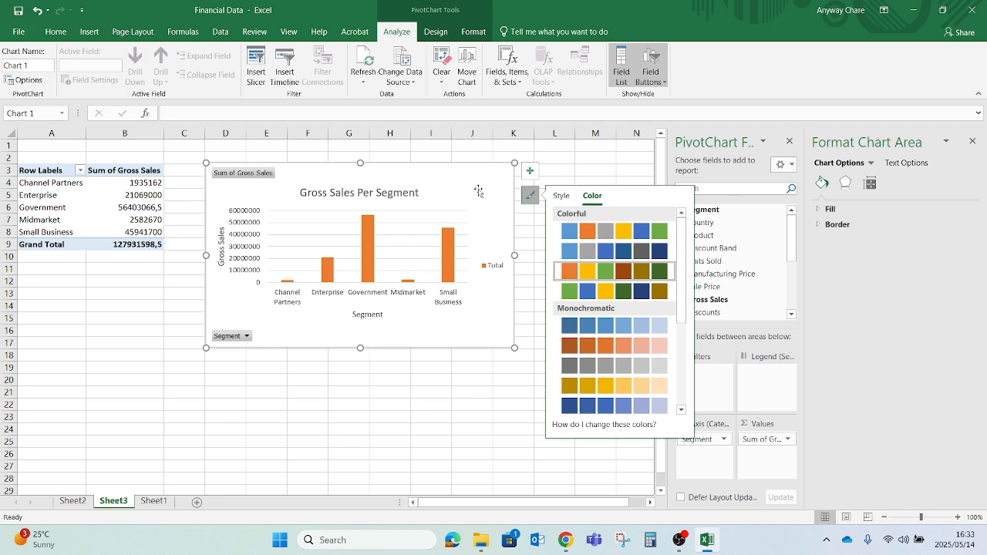
click(972, 141)
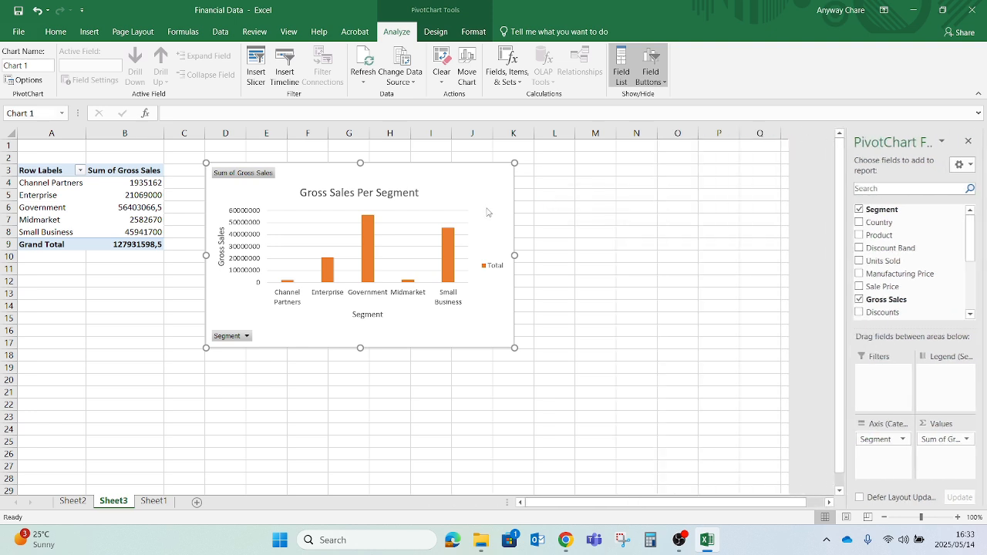
click(560, 171)
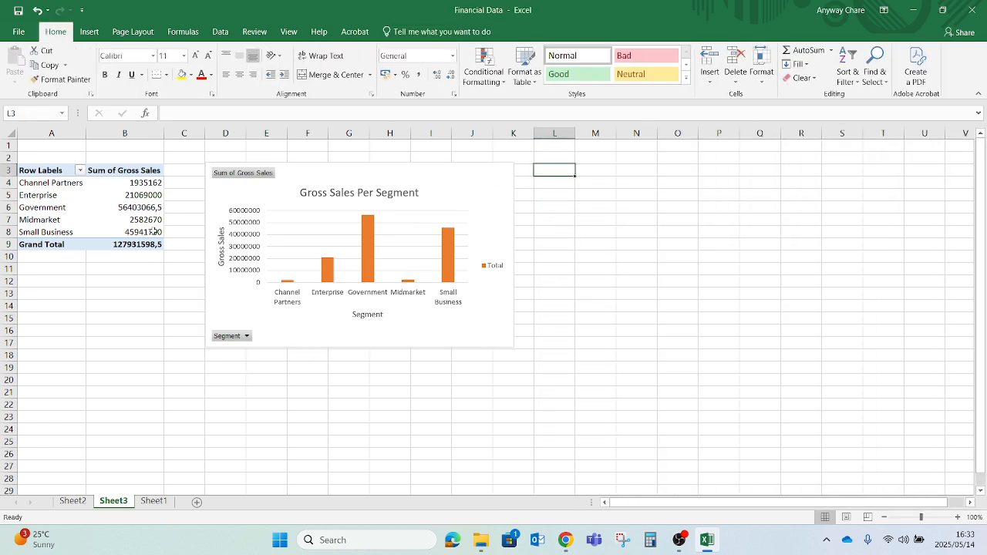
Create a third PivotTable from the financials table on Sheet1 in a new worksheet.
mouse_move(128, 223)
click(154, 501)
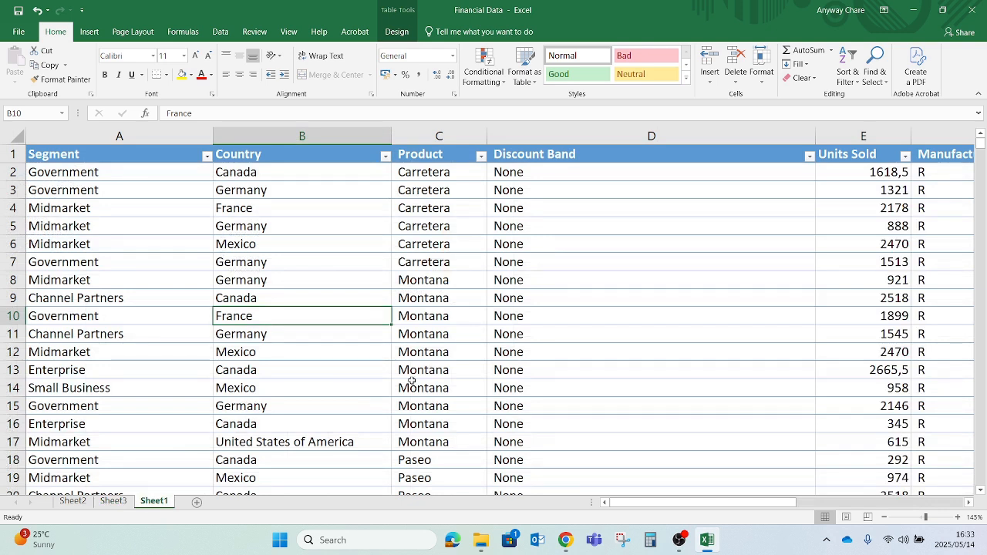
click(408, 367)
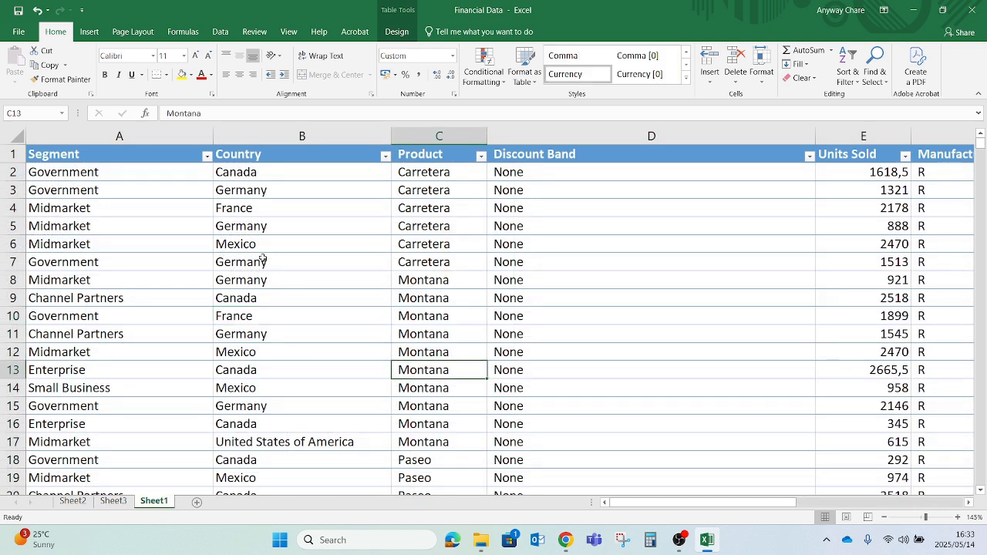
click(321, 248)
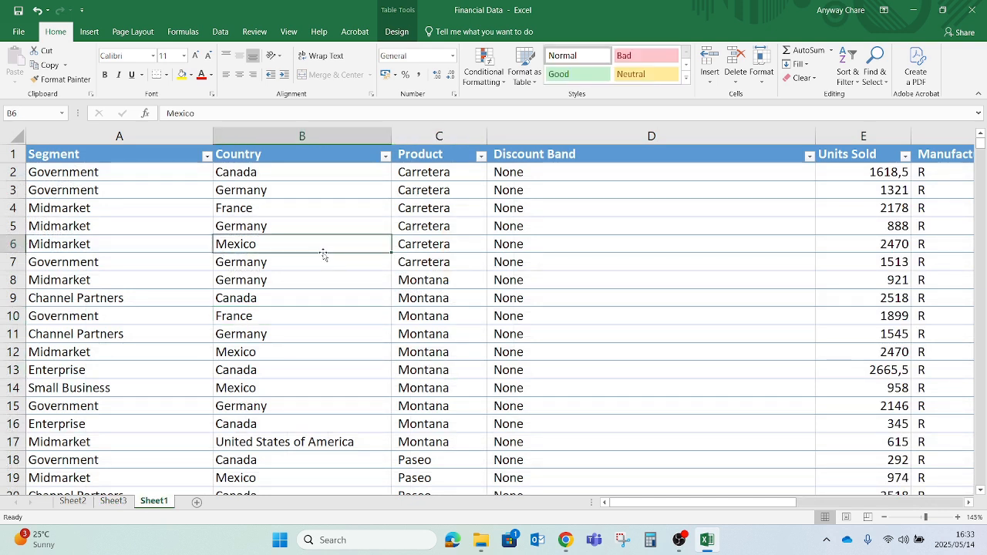
click(560, 311)
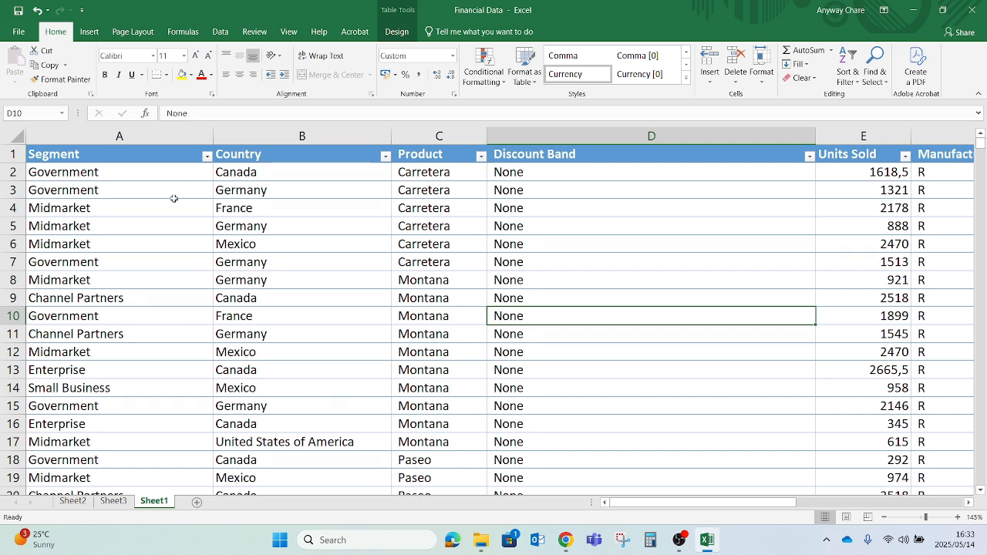
click(188, 231)
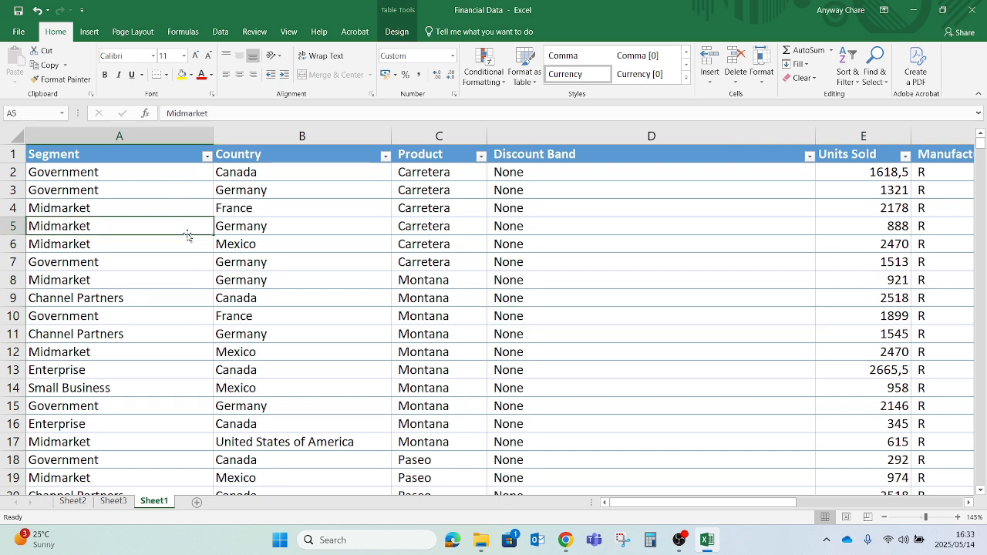
click(89, 32)
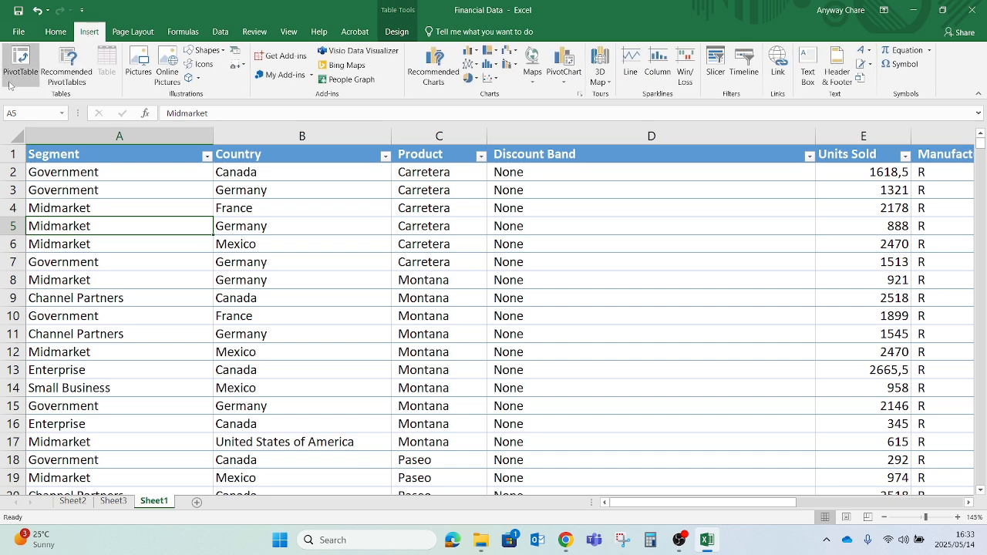
click(20, 60)
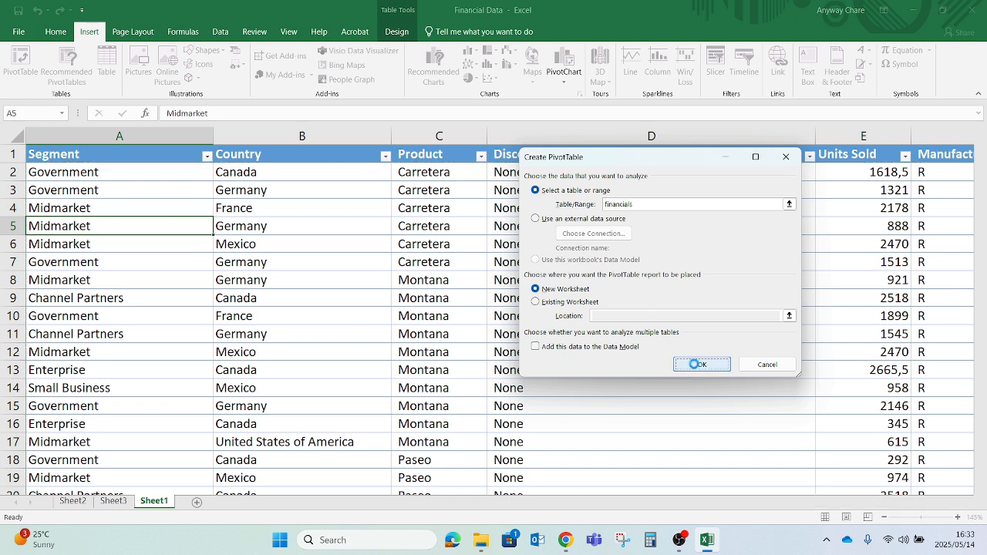
click(696, 365)
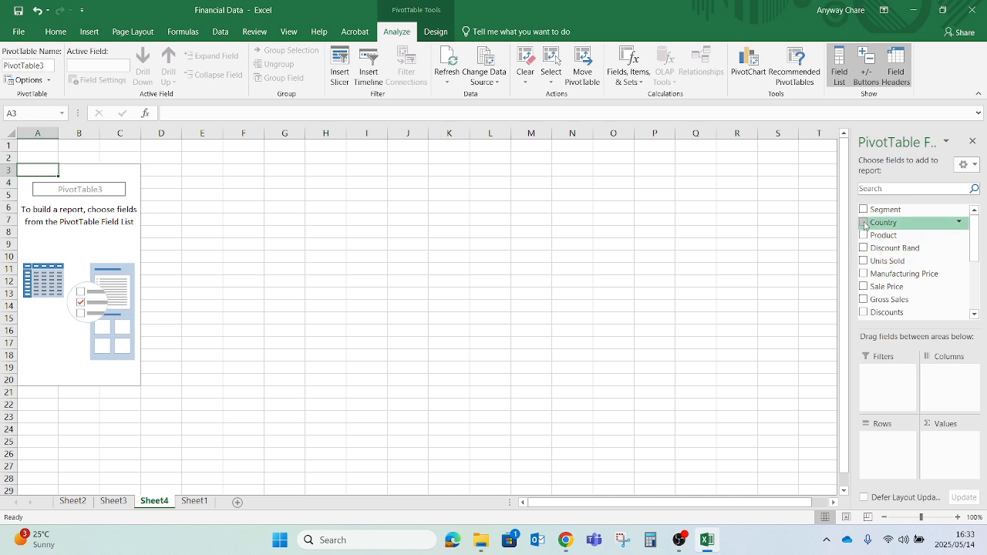
Build the new PivotTable with Country as the row field and Units Sold as the summed value.
drag(875, 226, 891, 455)
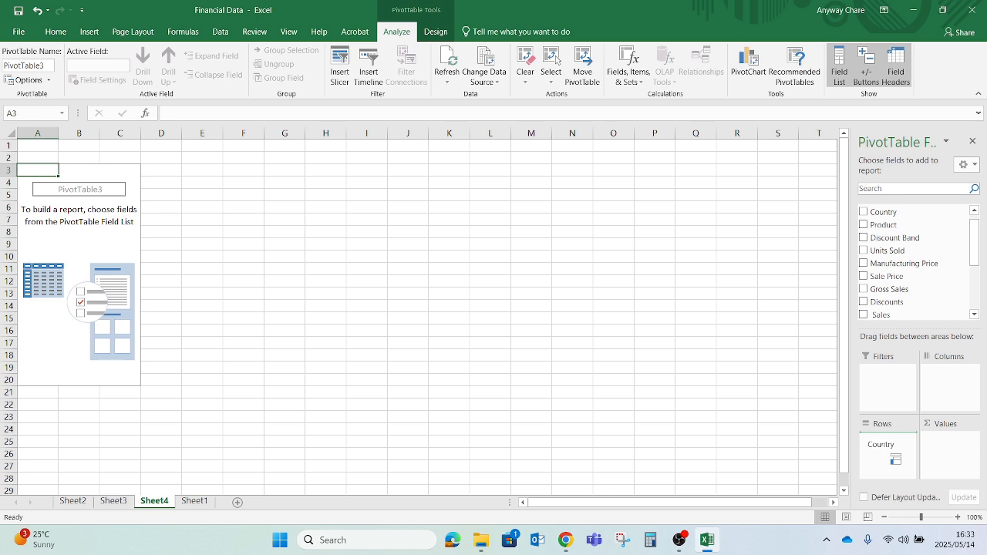
drag(895, 459, 893, 453)
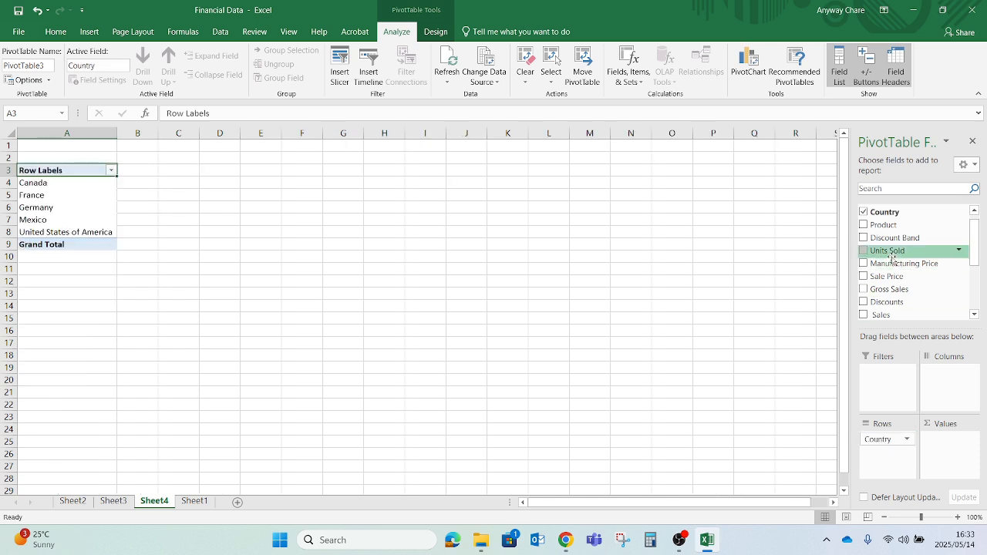
drag(882, 253, 951, 451)
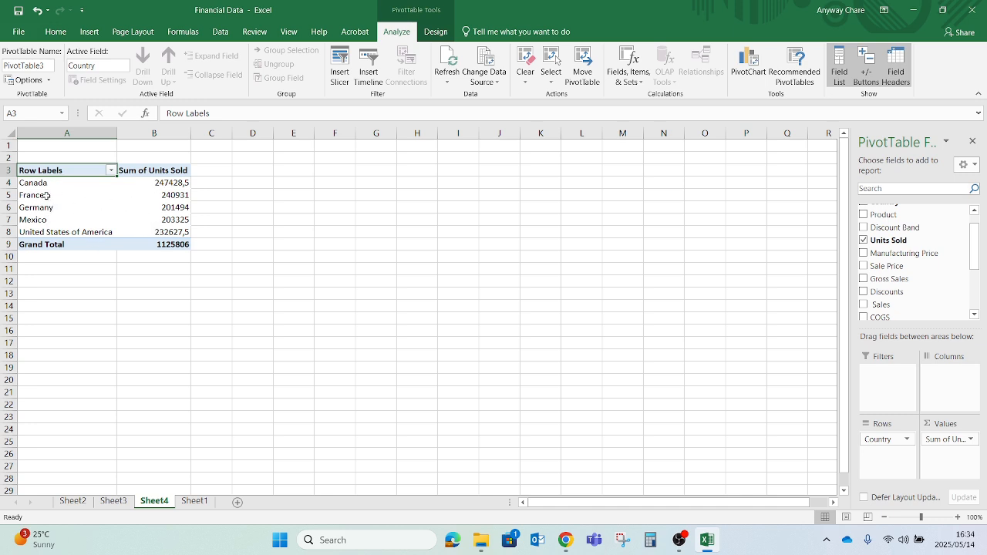
click(158, 217)
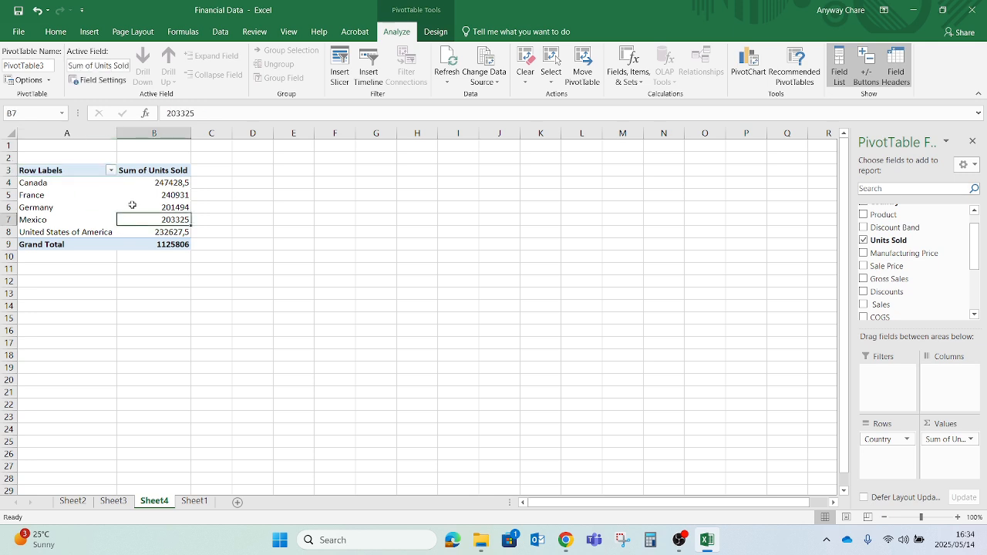
Insert a Clustered Bar PivotChart from the units sold PivotTable and place it beside the table.
click(92, 34)
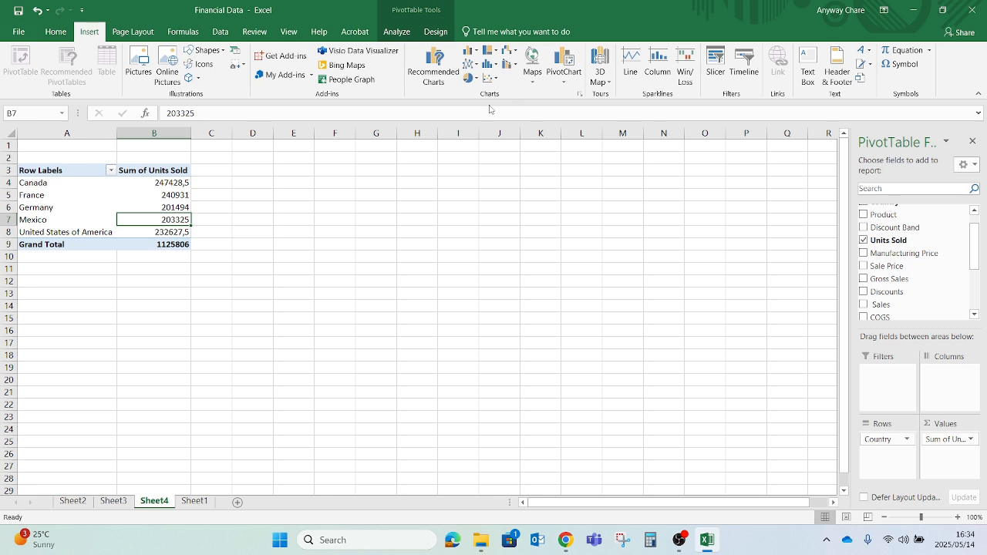
click(565, 83)
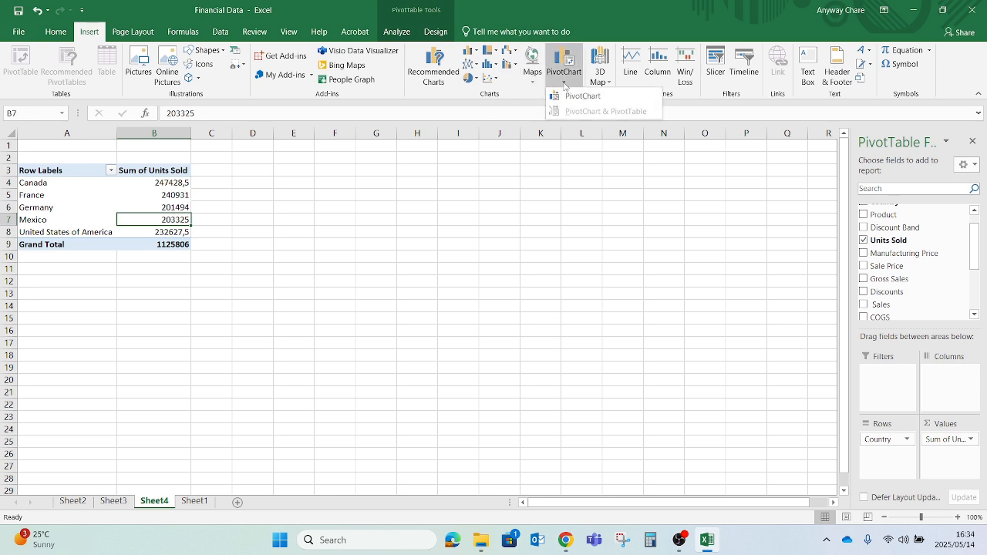
click(577, 98)
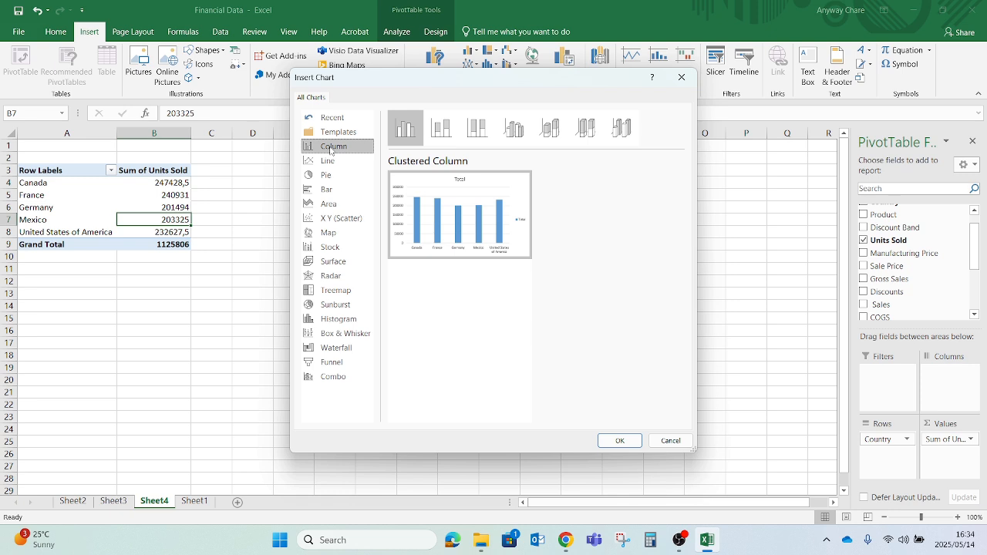
click(323, 191)
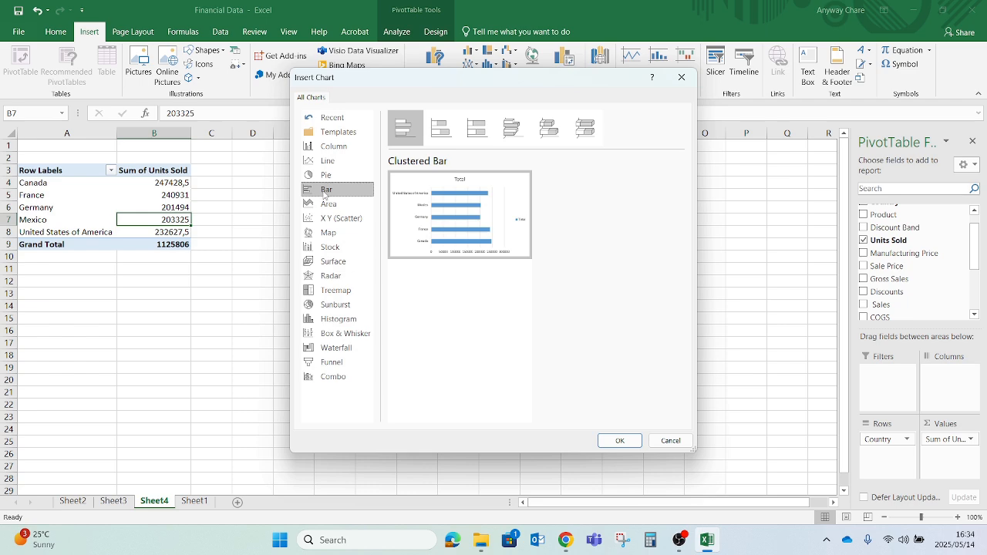
mouse_move(468, 209)
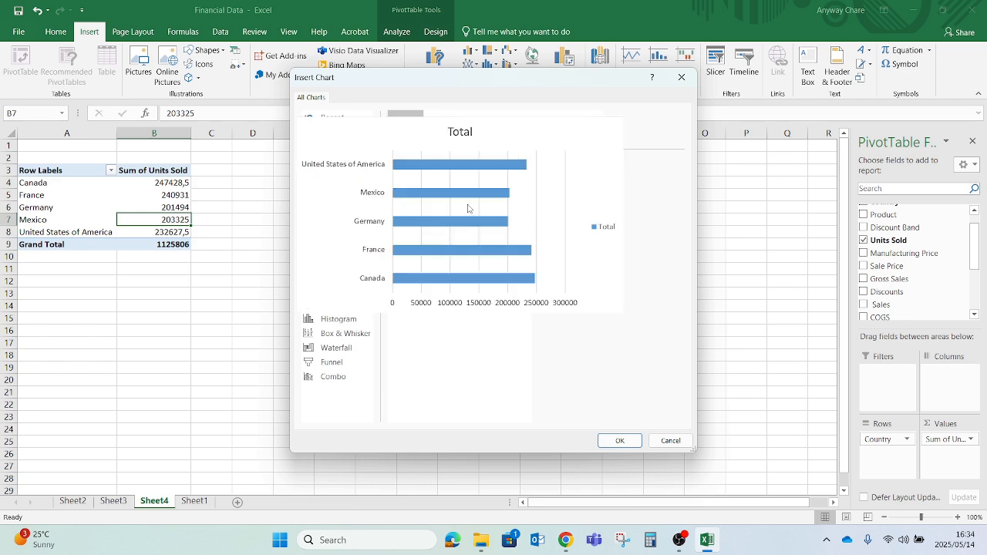
click(619, 441)
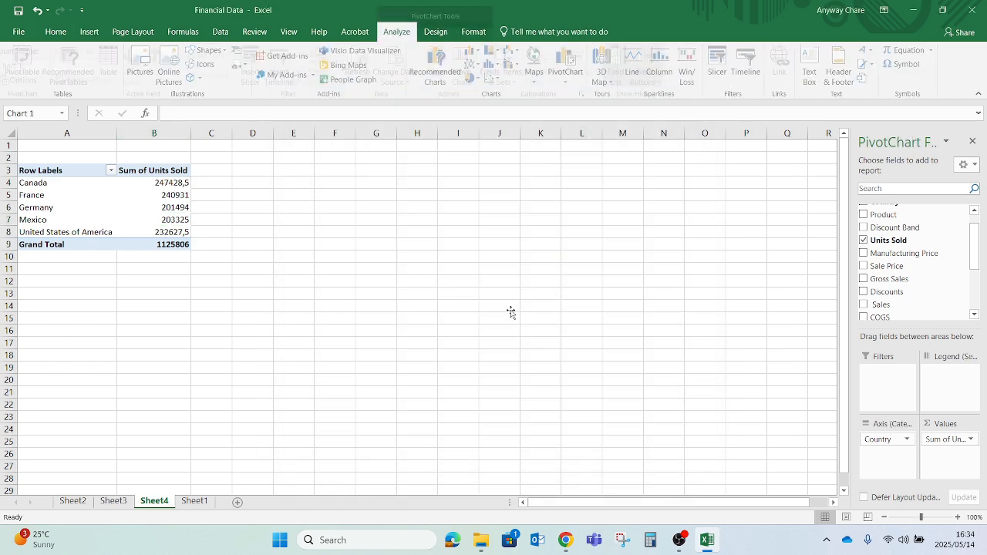
drag(455, 252, 406, 193)
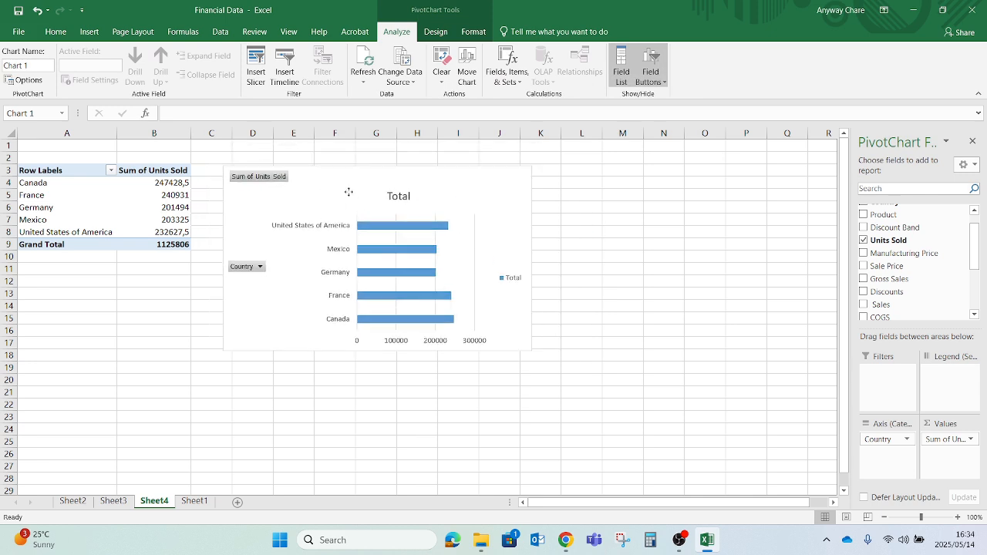
Replace the bar chart's title with "Units Sold Per Country".
double_click(410, 196)
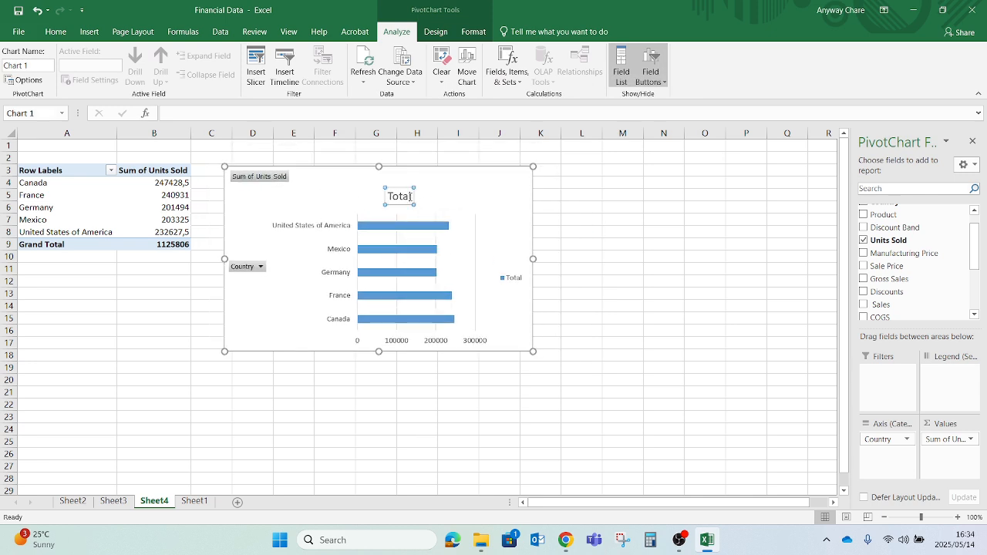
double_click(410, 195)
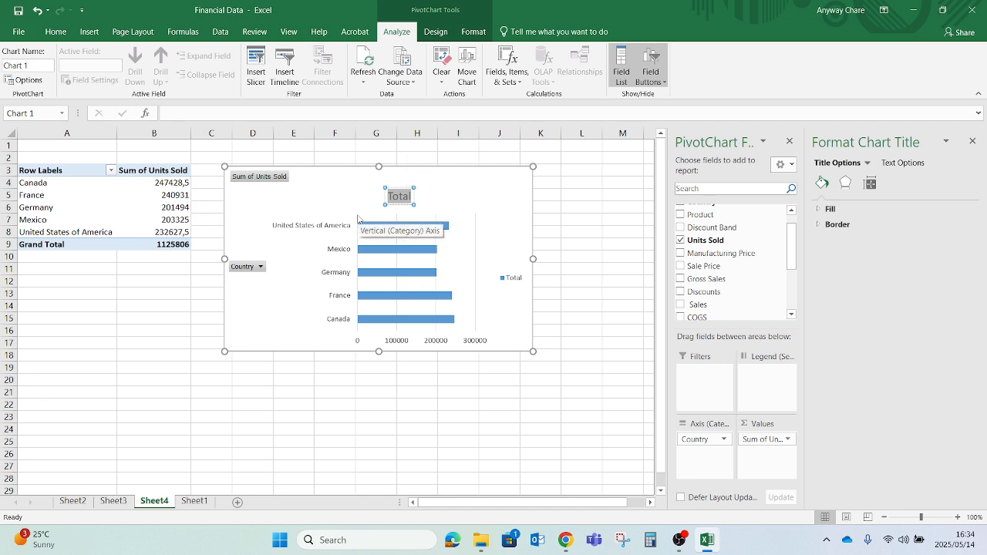
text(Units S)
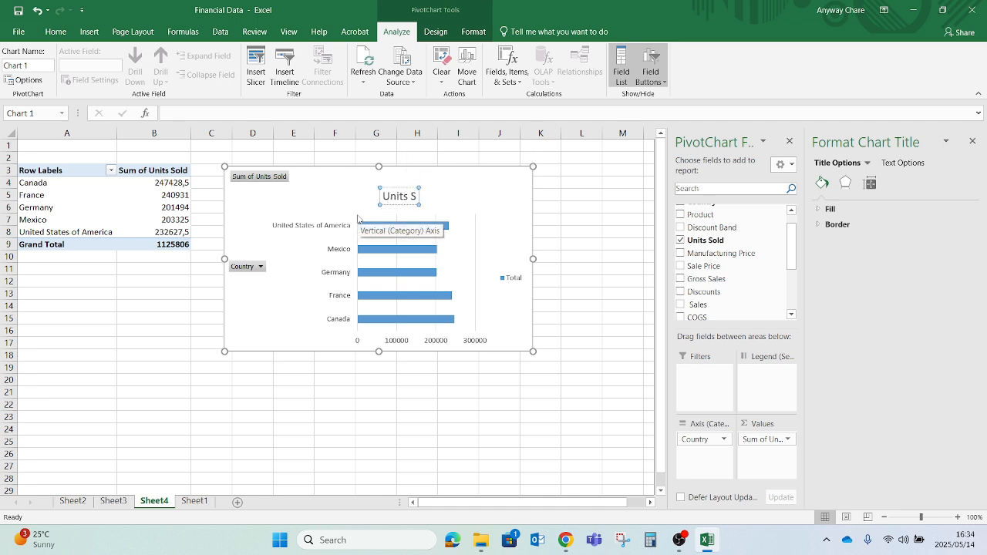
text(old Per)
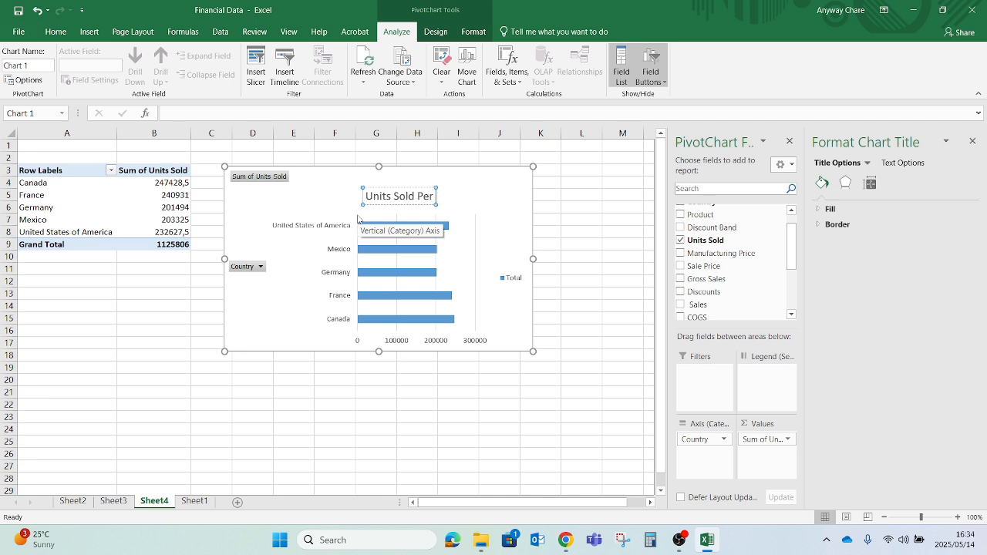
text( Country)
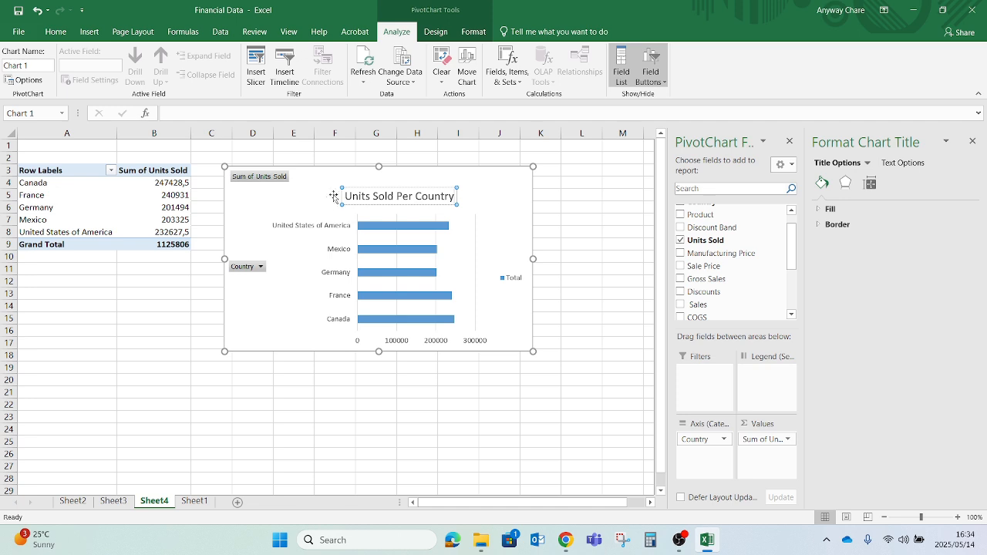
click(344, 182)
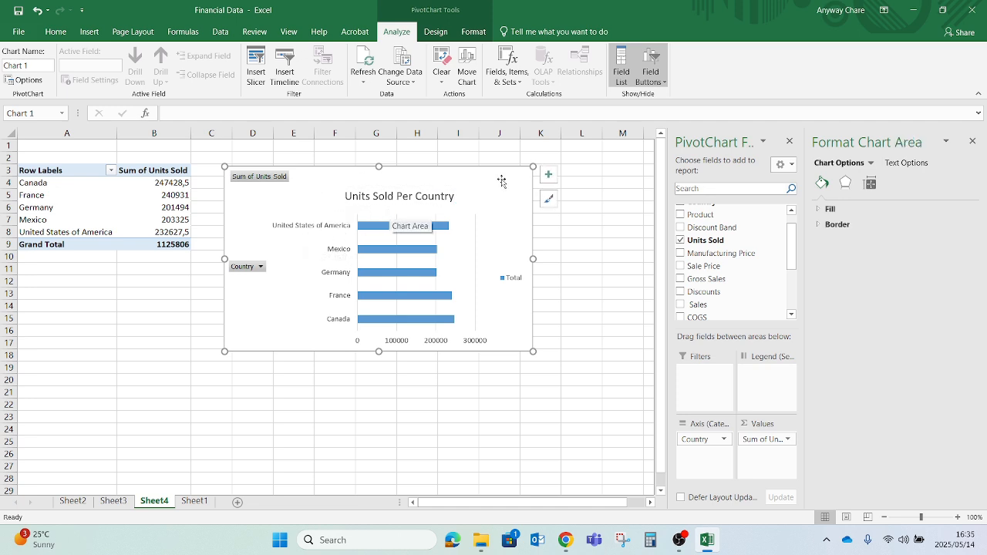
Browse the chart styles and recolour the units sold chart with the orange Colorful Palette 3.
click(548, 200)
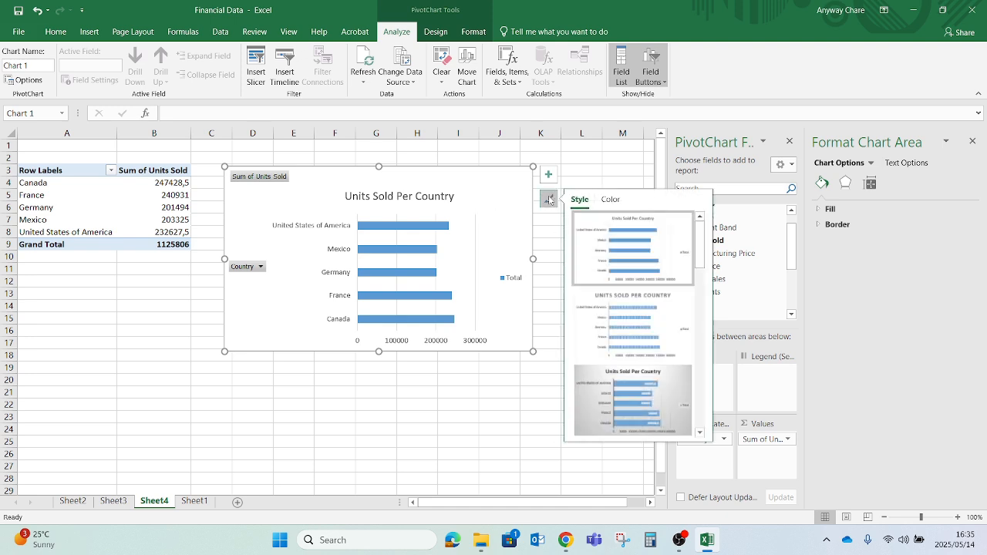
scroll(615, 242, down, 3)
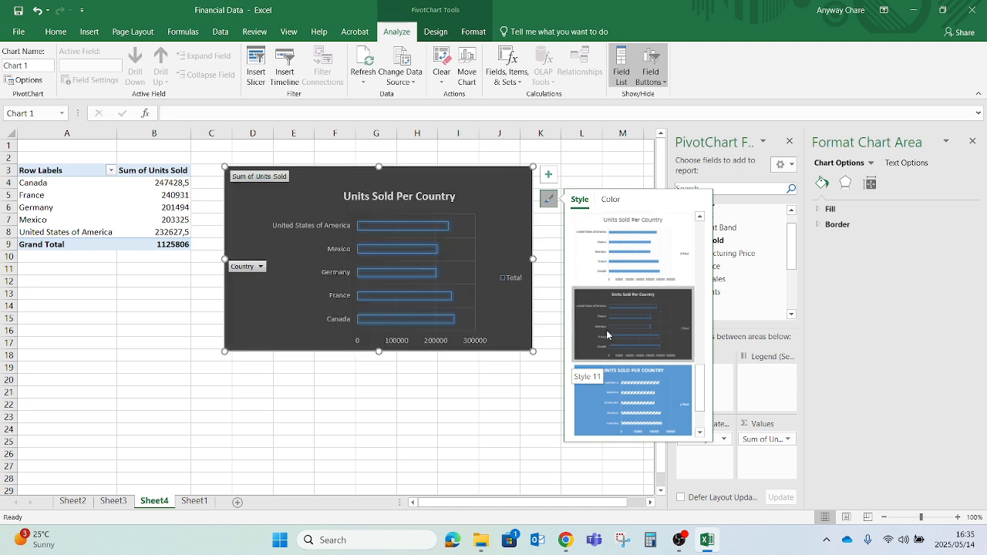
scroll(622, 369, down, 2)
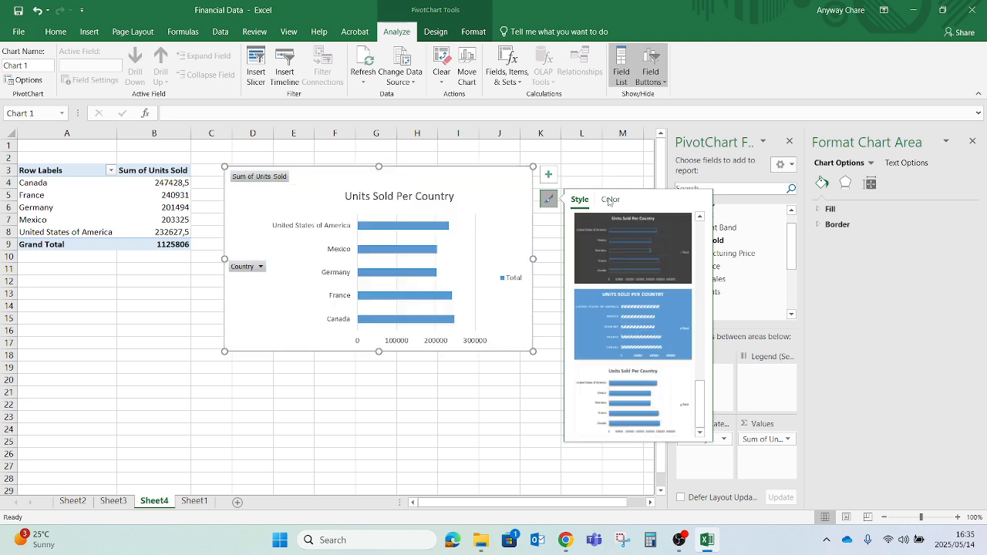
click(608, 200)
scroll(619, 303, down, 3)
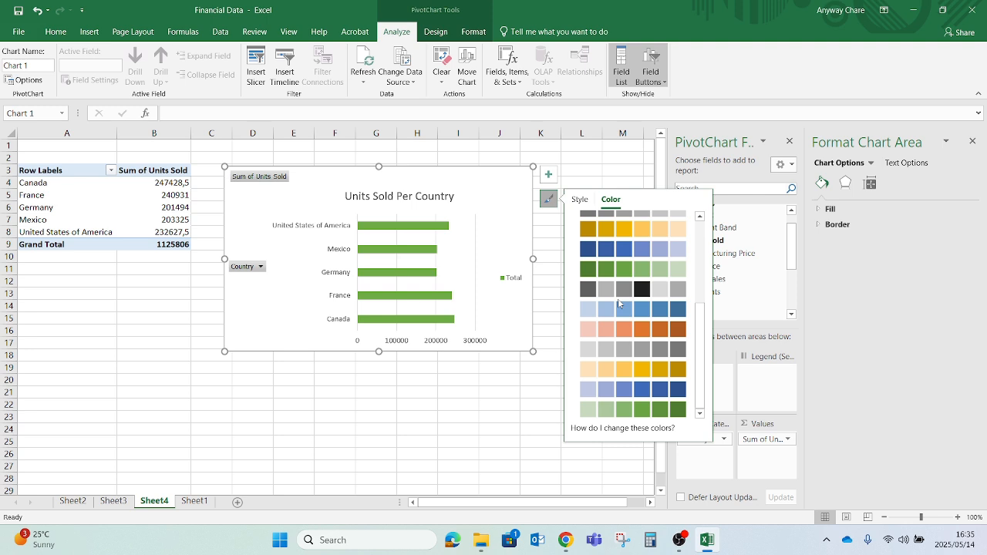
scroll(619, 303, up, 3)
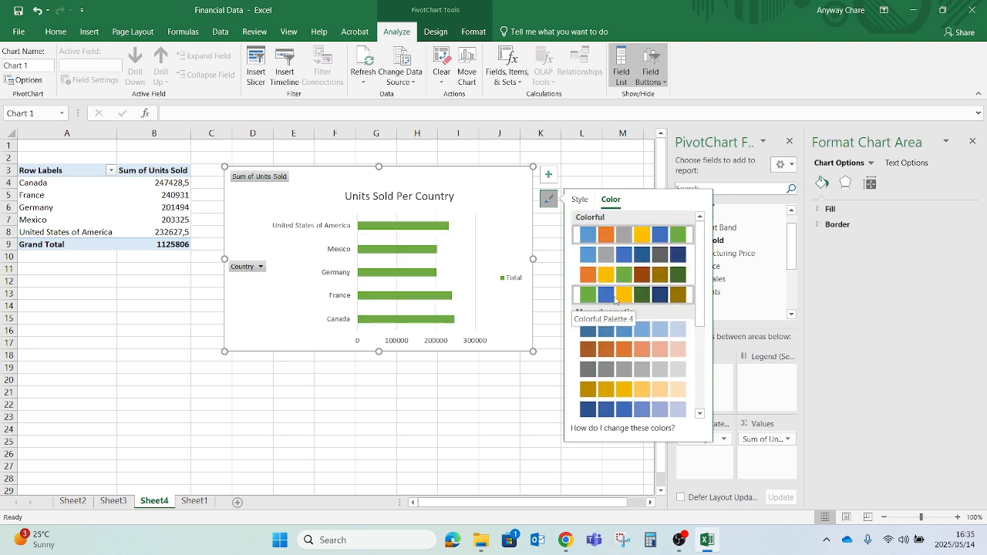
click(614, 299)
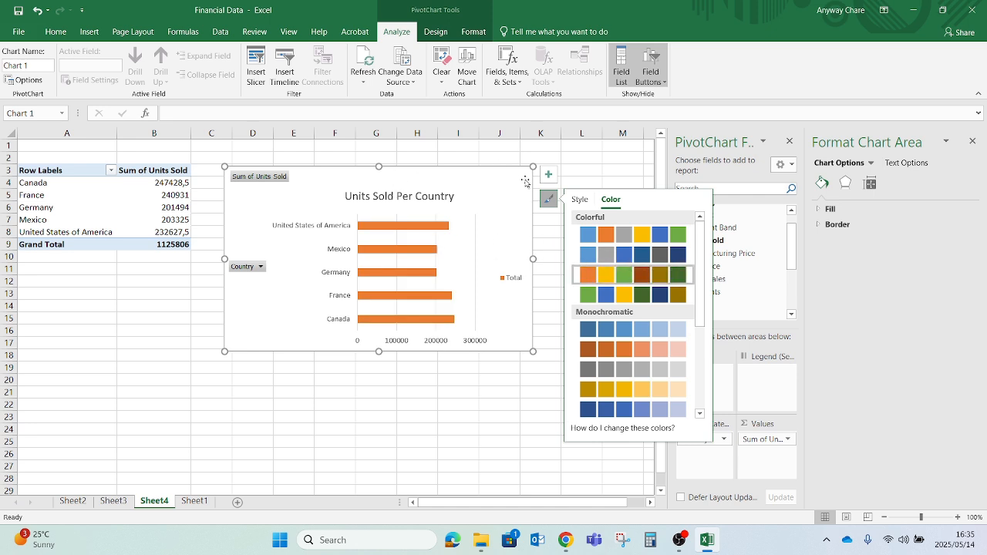
Add axis titles and data labels to the units sold chart, leaving the data table off.
click(549, 174)
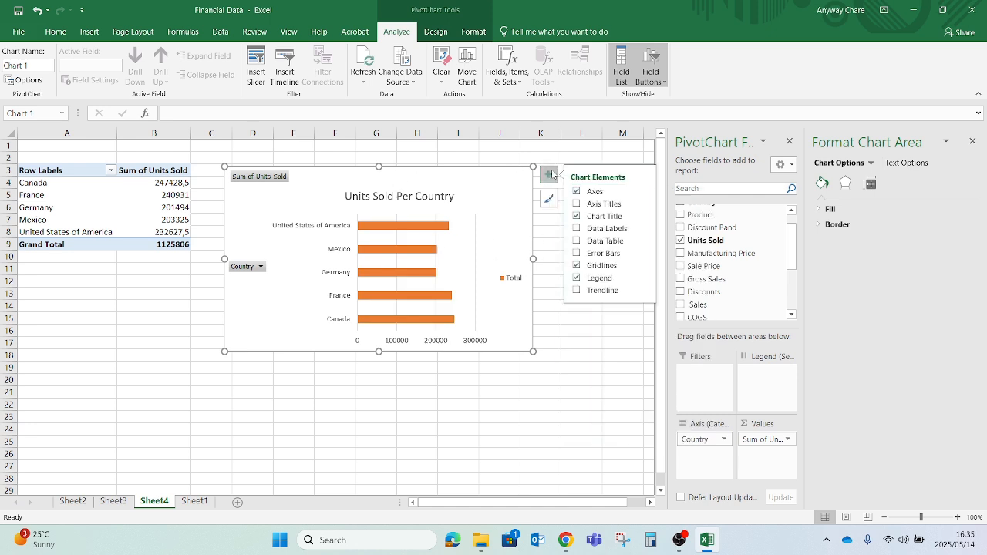
click(576, 204)
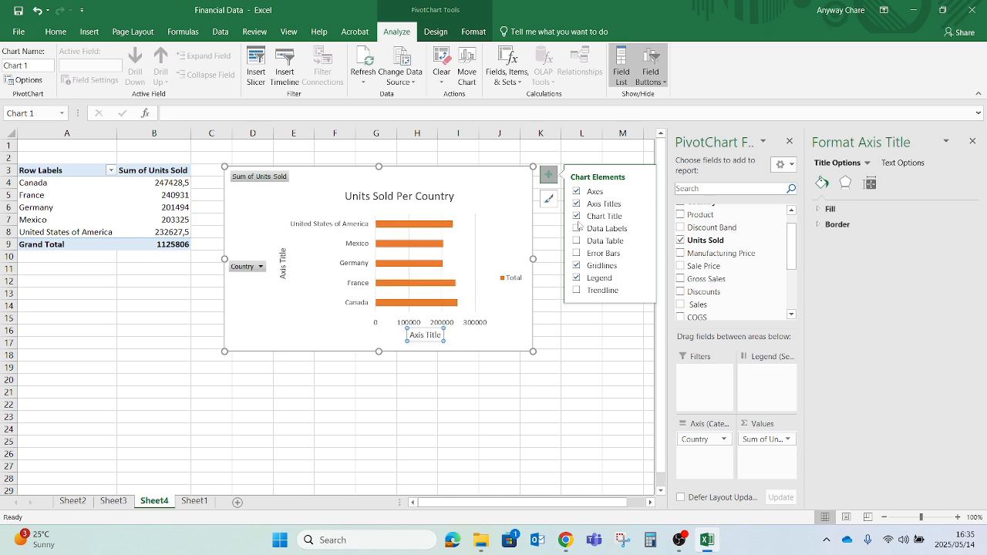
click(576, 241)
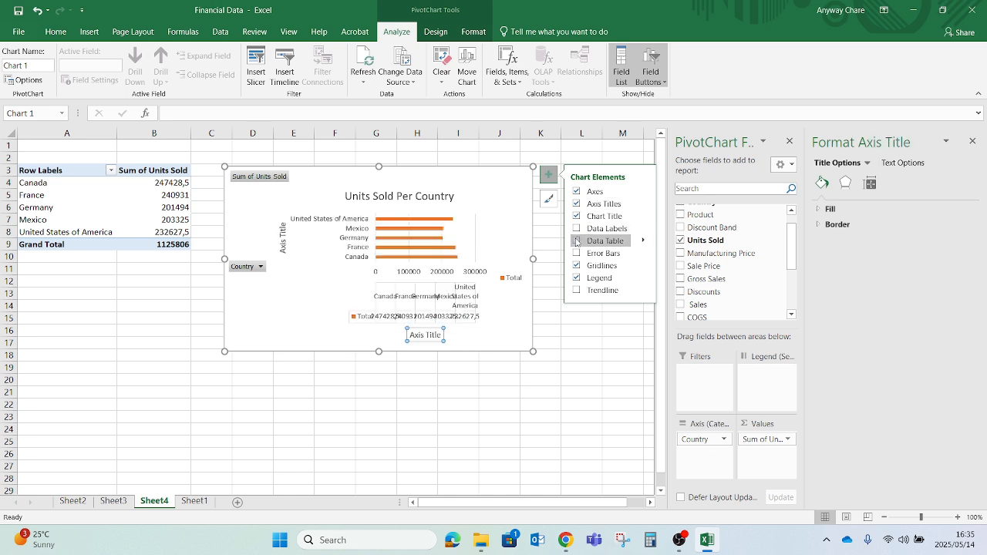
click(577, 241)
click(577, 228)
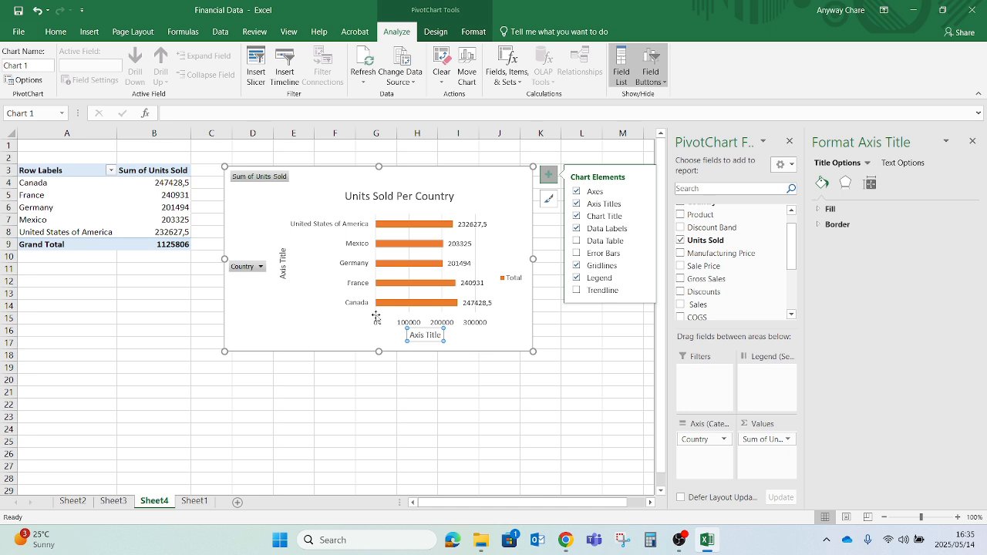
Replace the placeholder title of the bar chart's horizontal axis with "Units Sold".
double_click(422, 336)
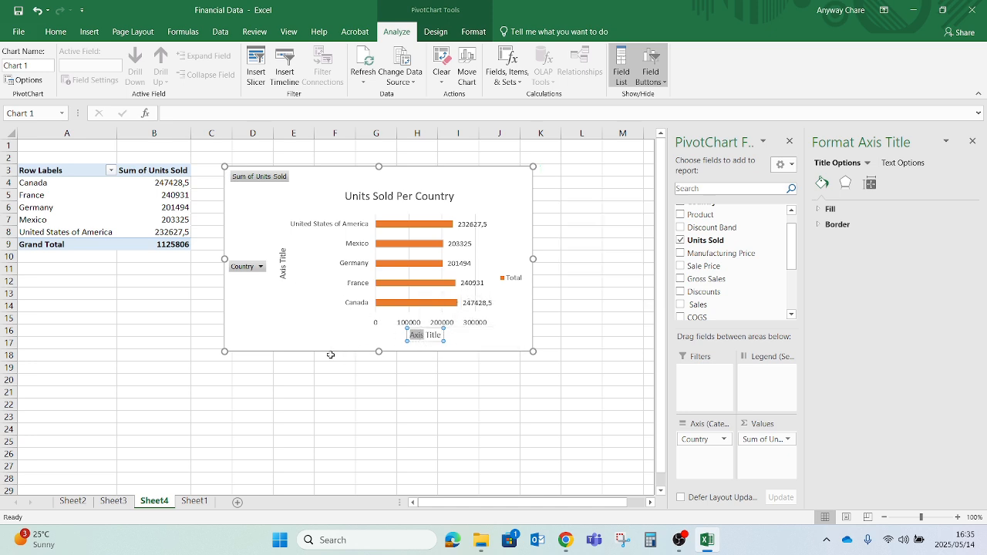
key(Delete)
key(Delete)
key(Delete)
key(Delete)
key(Delete)
key(Delete)
text(Units Sold)
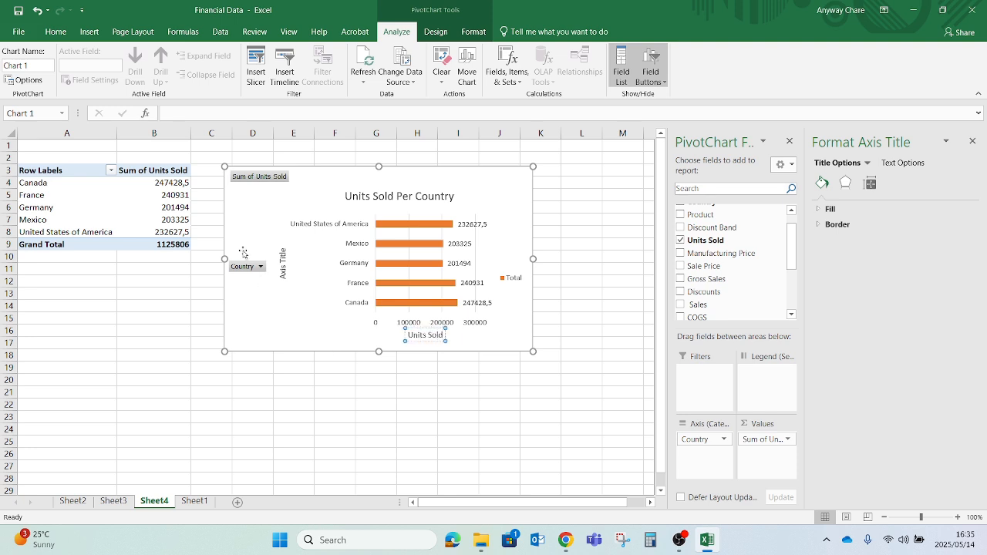
Replace the placeholder title of the bar chart's vertical axis with "Country".
click(282, 262)
double_click(282, 256)
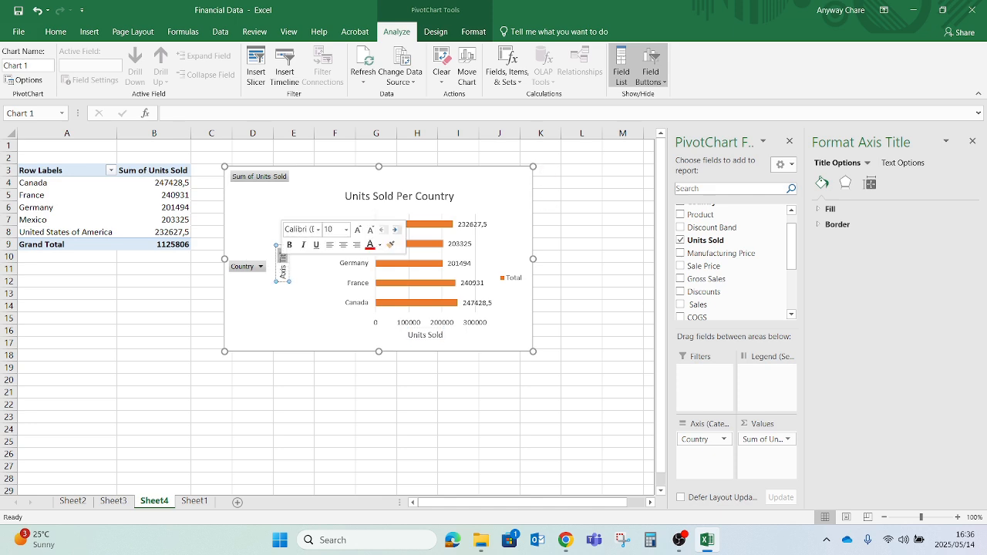
key(BackSpace)
key(BackSpace)
key(BackSpace)
key(BackSpace)
key(BackSpace)
key(BackSpace)
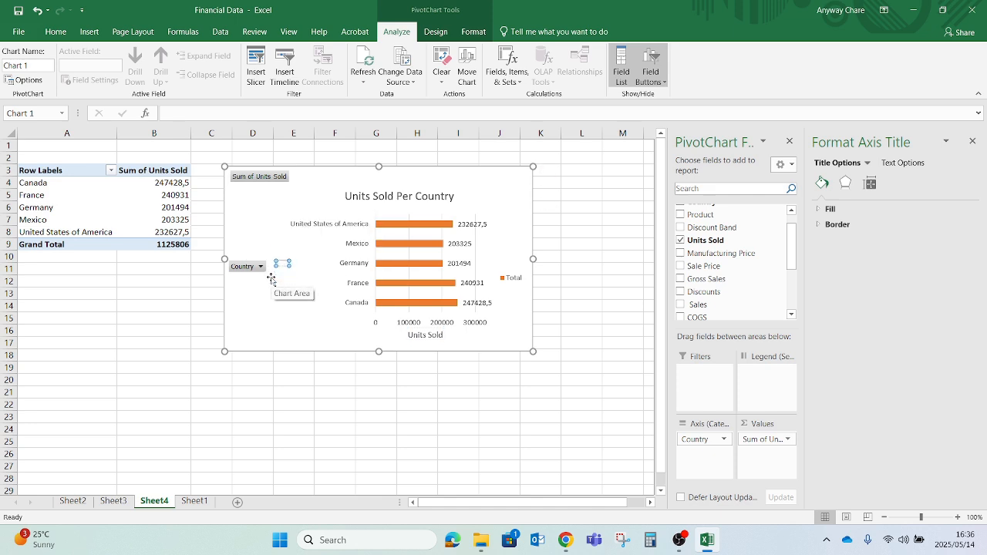
text(Country)
click(330, 403)
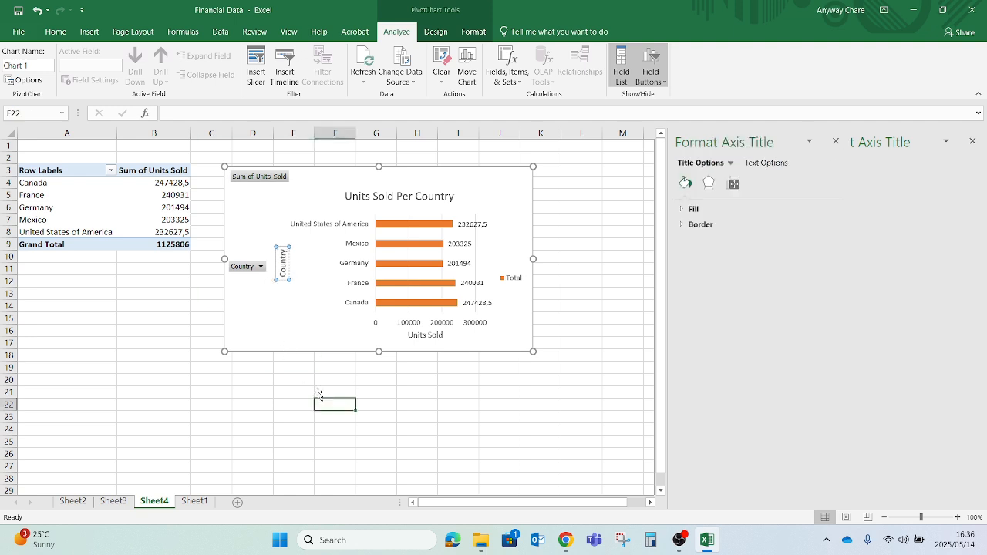
Shrink the units sold chart slightly and move it up closer to the PivotTable.
click(466, 181)
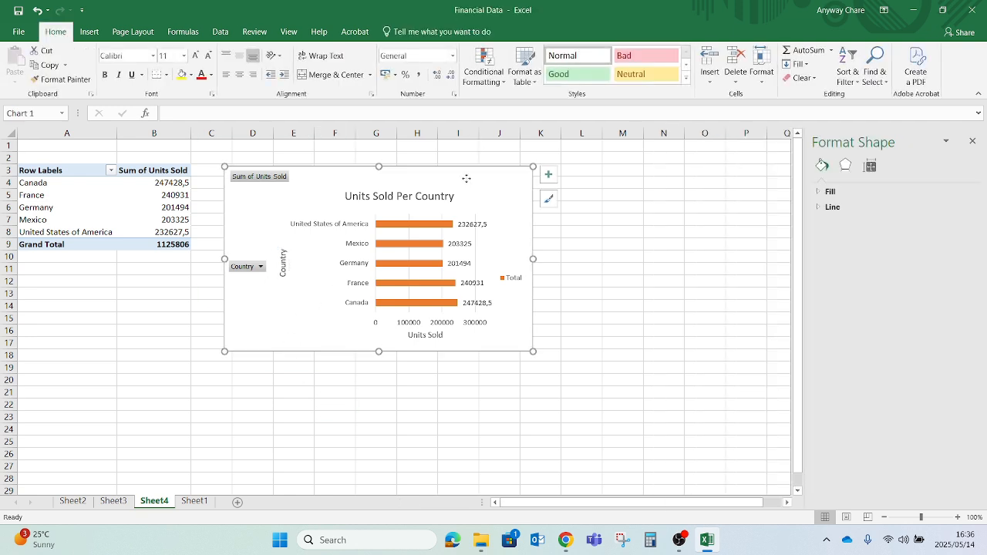
drag(512, 172, 512, 173)
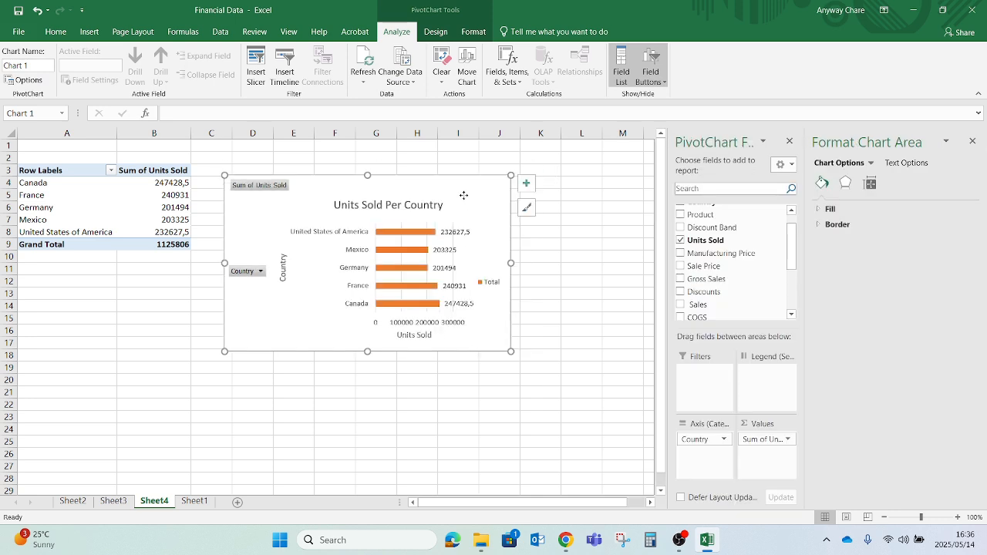
drag(465, 196, 455, 187)
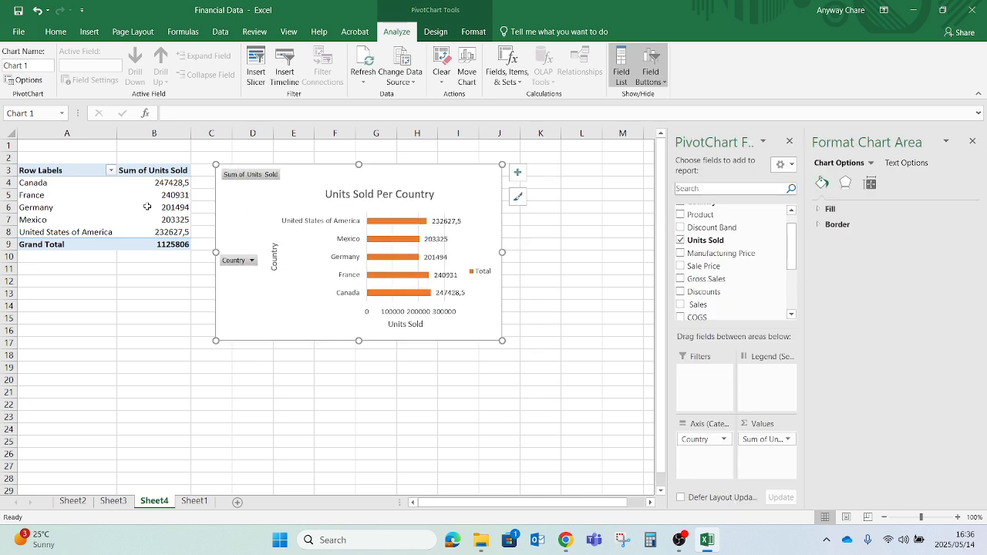
click(98, 214)
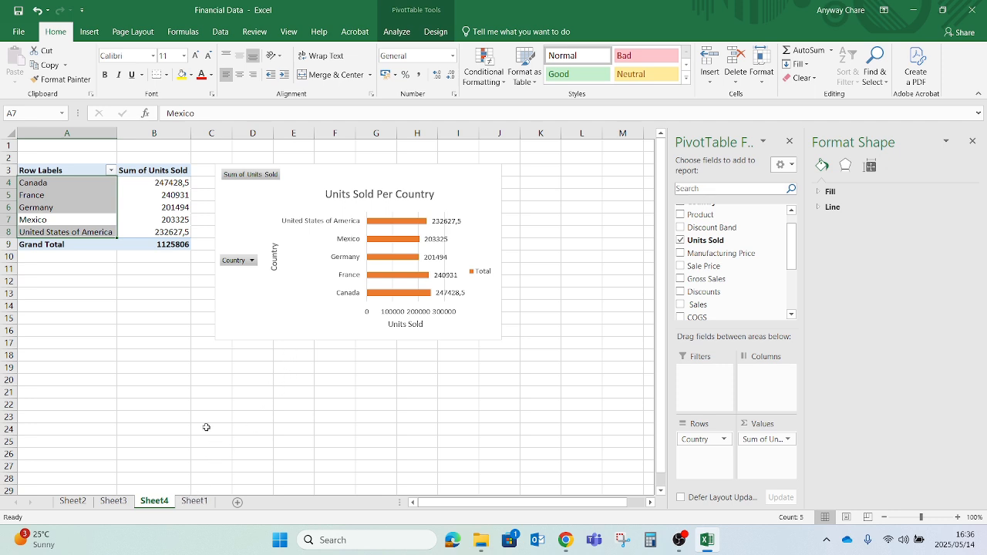
Create a PivotTable from the financials table in Sheet1 on a new worksheet.
click(193, 501)
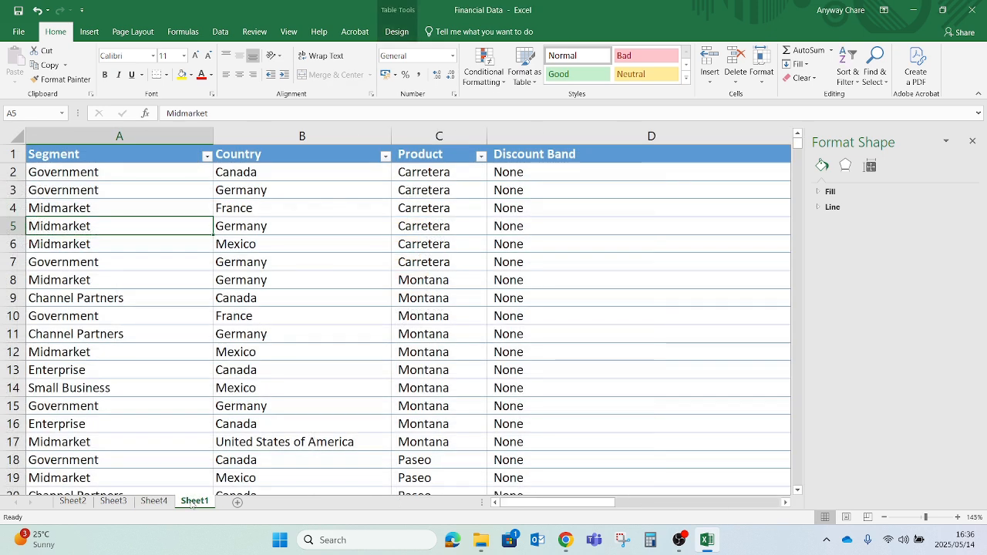
click(279, 298)
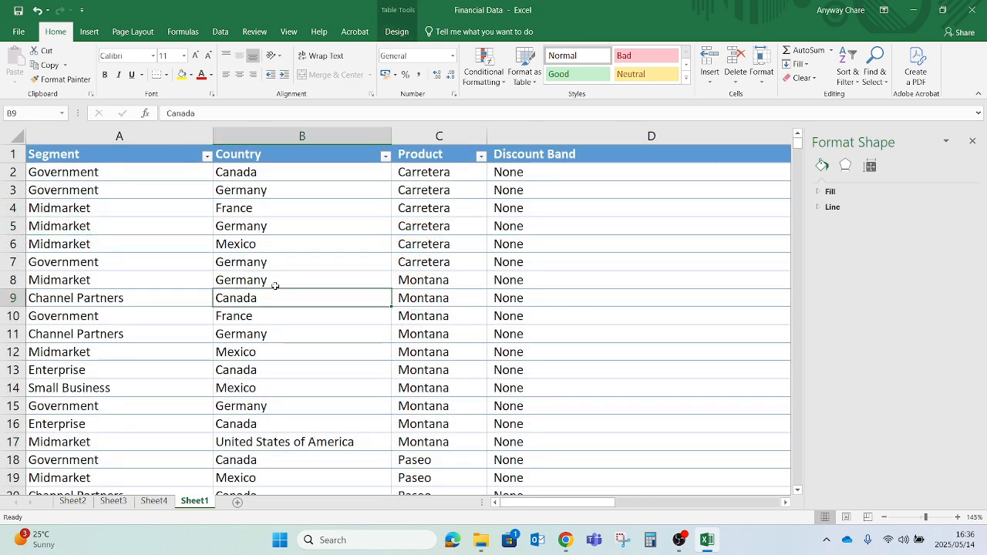
click(973, 141)
click(89, 33)
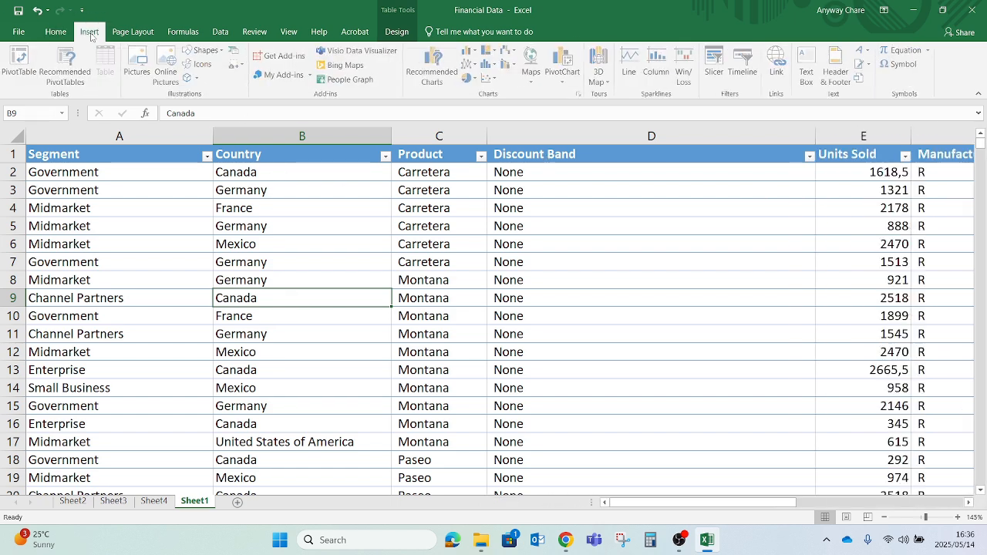
click(14, 70)
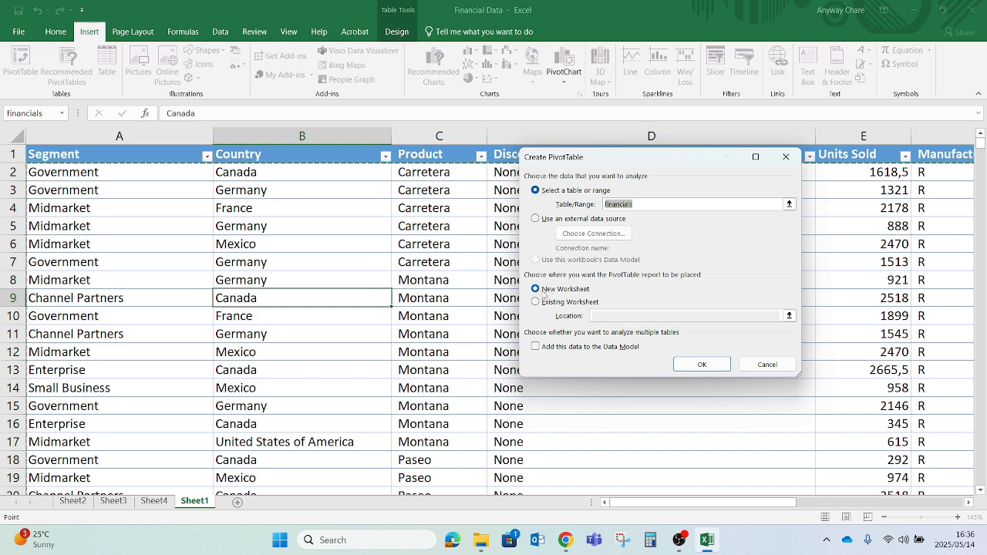
click(685, 360)
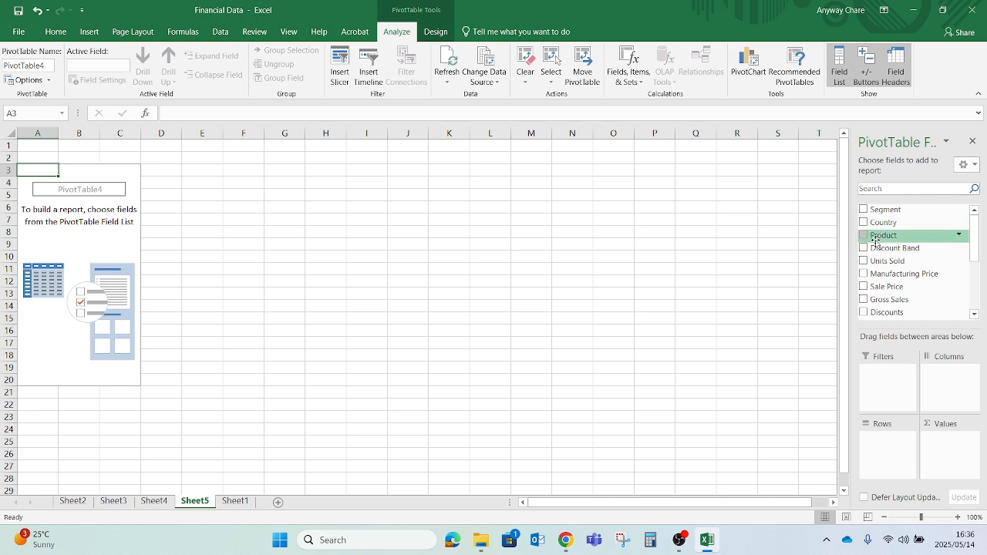
Set up the new PivotTable with Product as rows and the sum of Units Sold as values.
scroll(875, 242, down, 3)
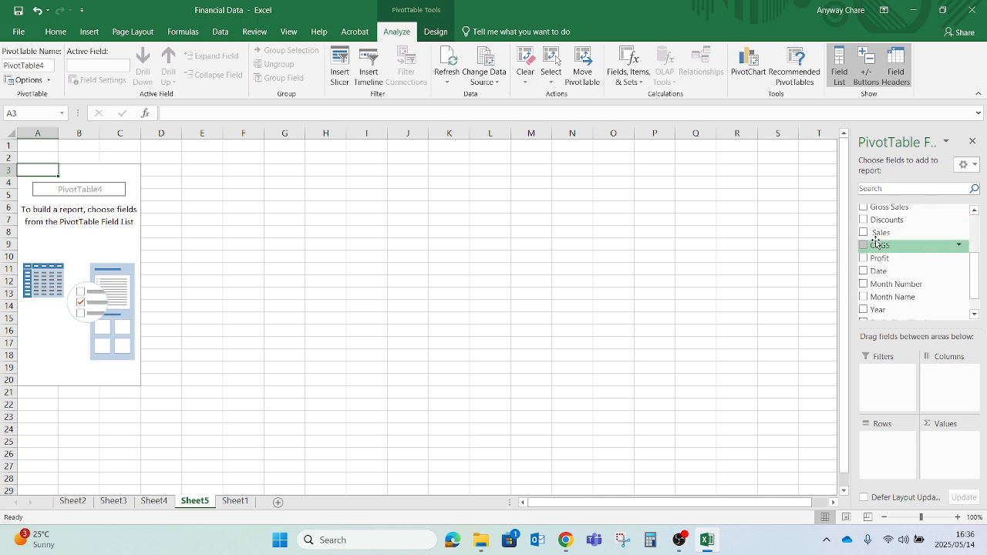
scroll(876, 242, up, 3)
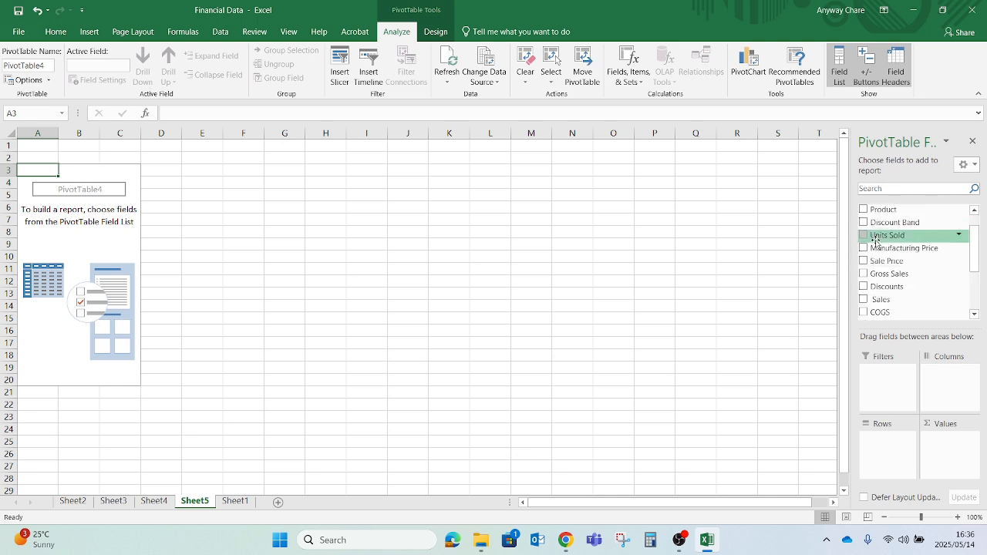
click(887, 236)
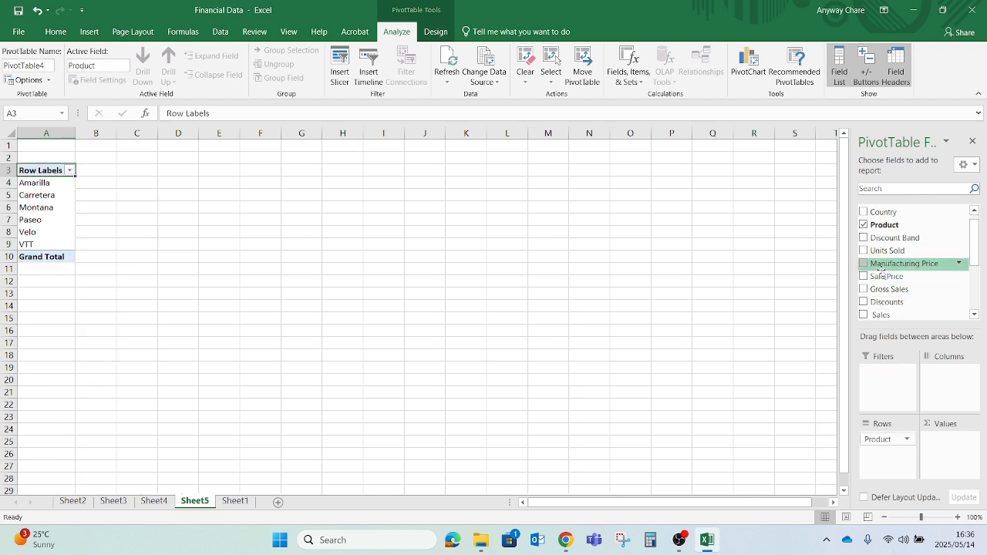
drag(887, 251, 937, 452)
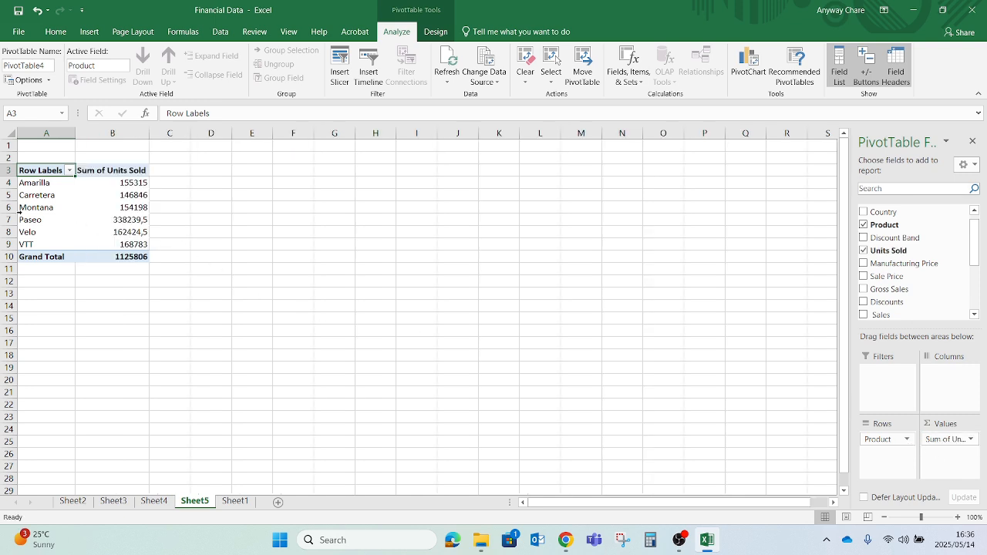
Insert a 3-D Pie PivotChart of the product units sold and move it up beside the PivotTable.
click(107, 211)
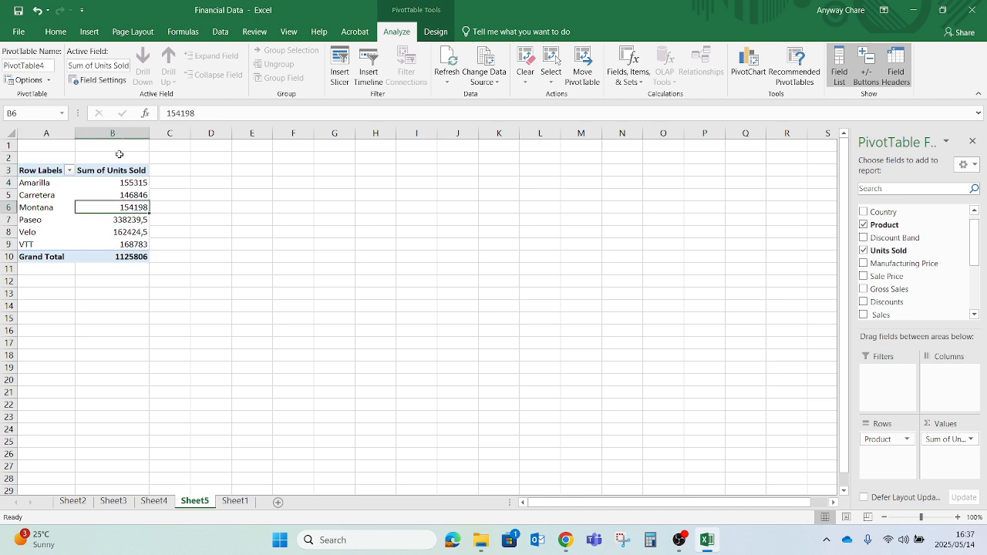
click(89, 32)
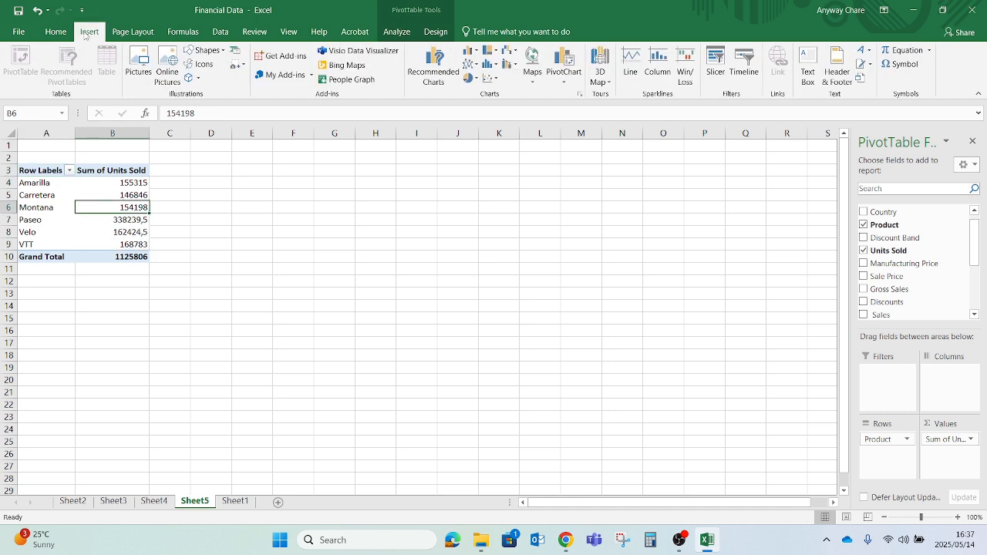
click(563, 85)
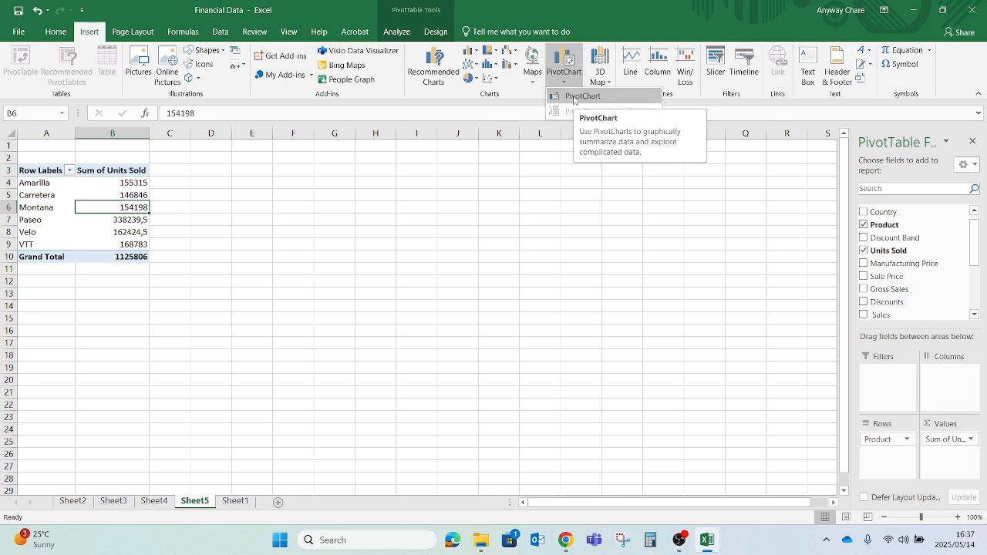
click(581, 96)
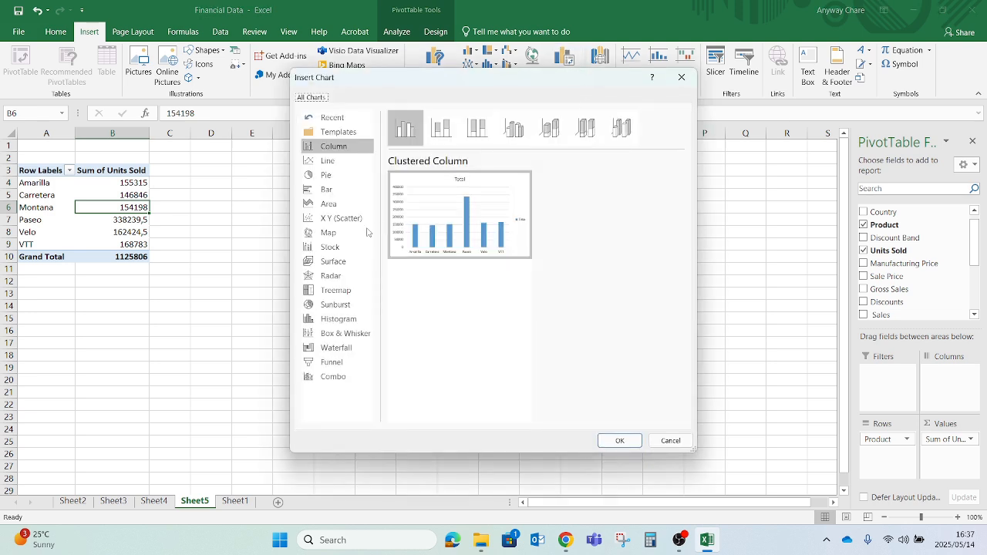
click(327, 175)
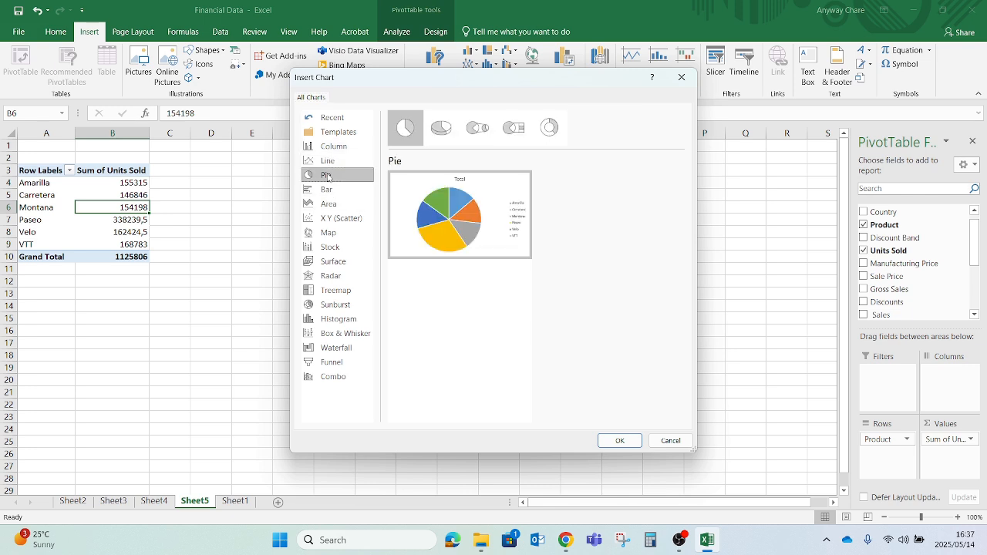
click(441, 127)
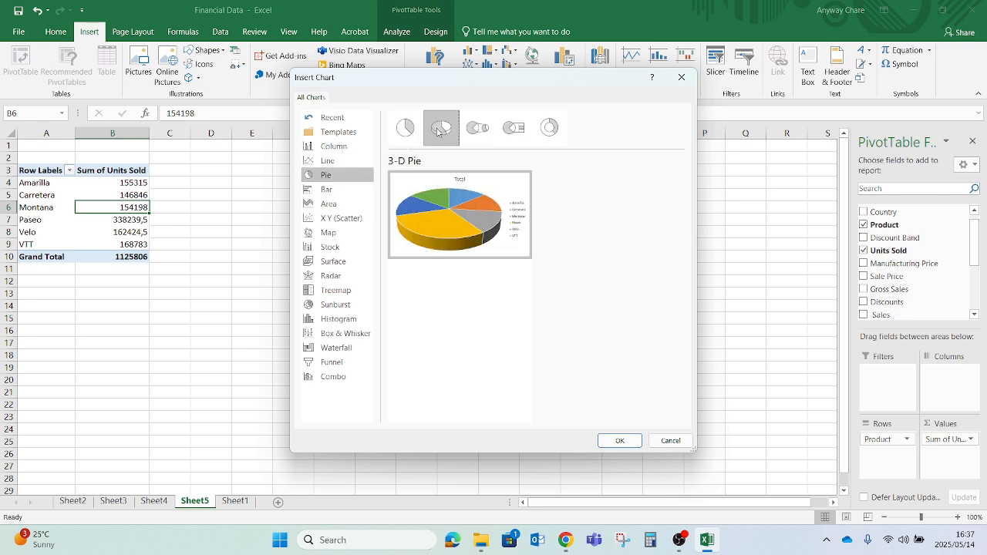
click(620, 440)
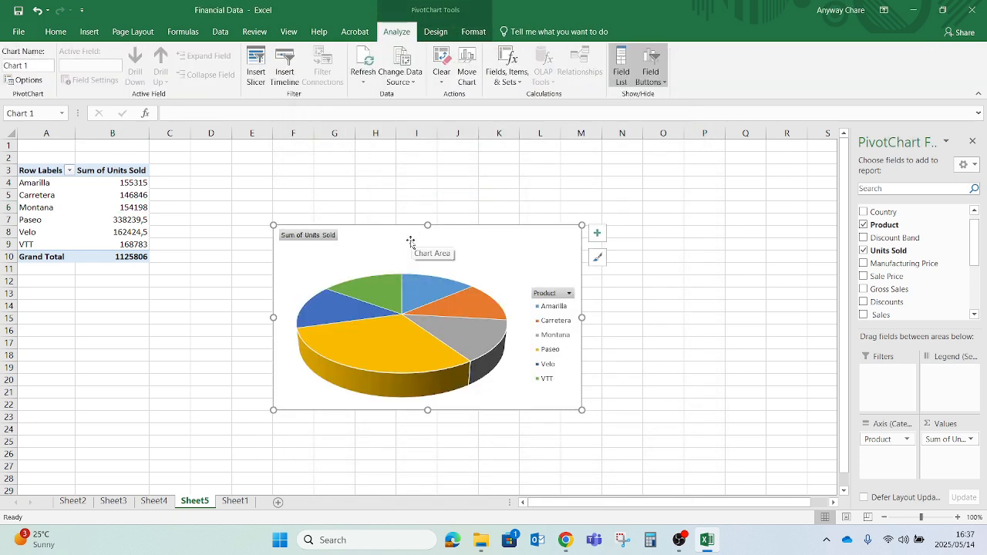
drag(410, 240, 329, 180)
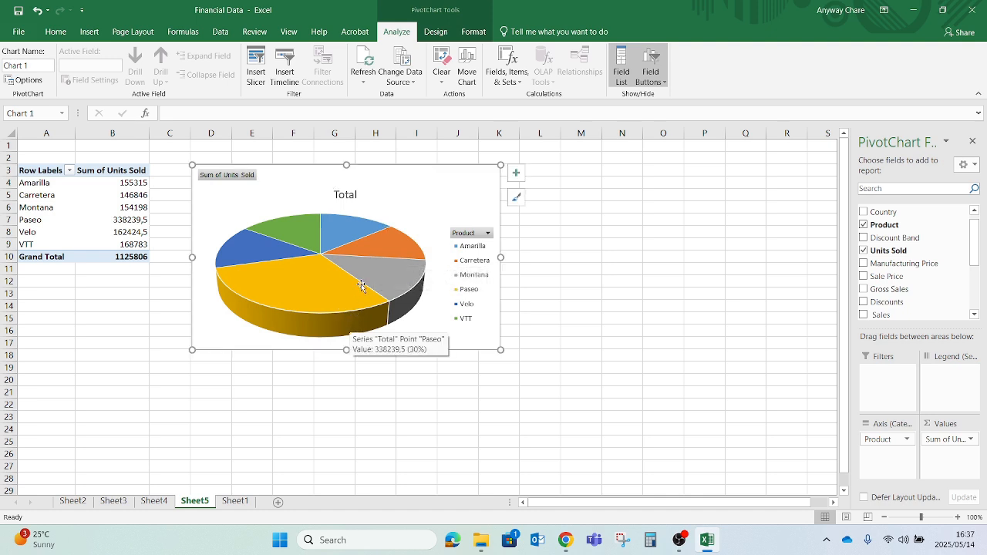
Change the pie chart's title to "Units Sold Per Product" and close the formatting pane.
double_click(348, 194)
double_click(351, 192)
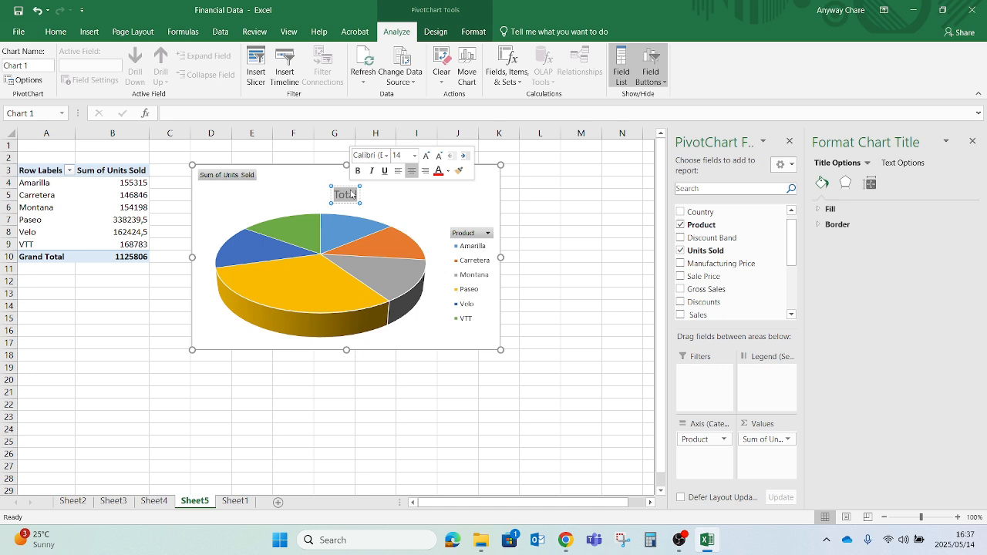
text(Units)
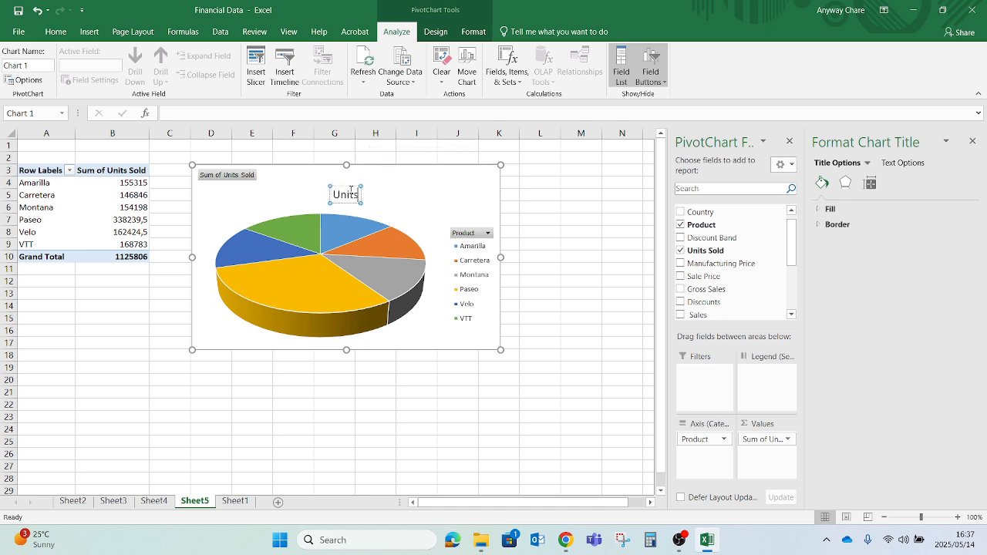
text( Sold)
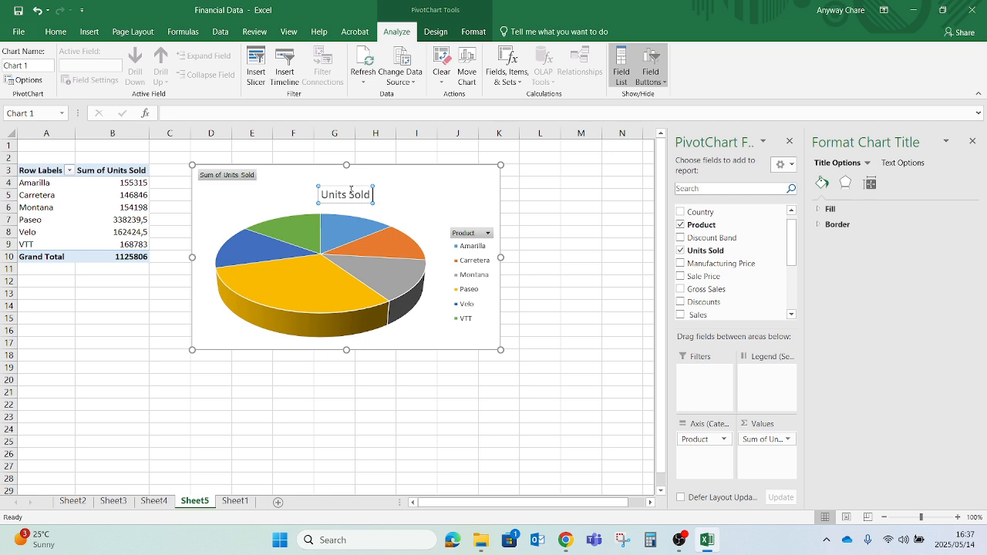
text( Per Product)
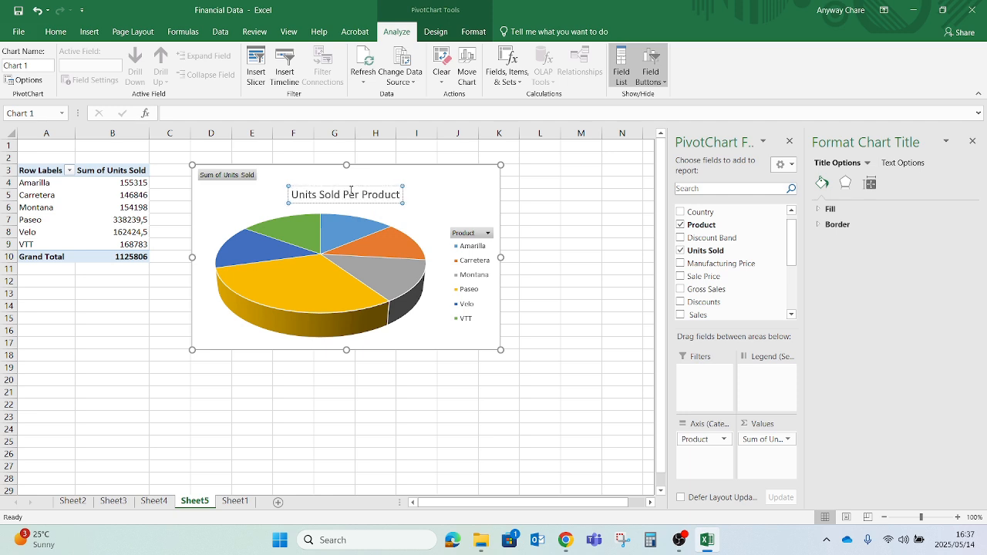
click(324, 339)
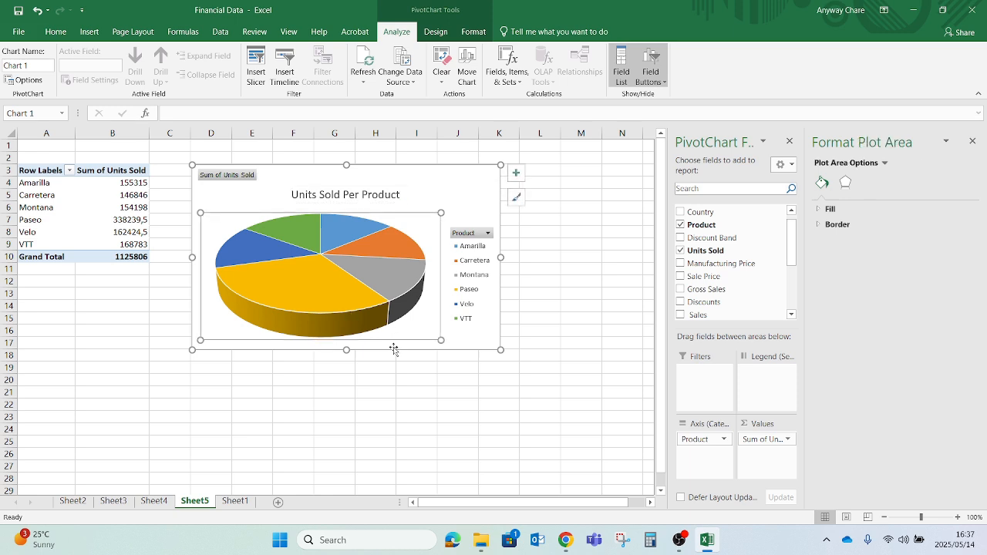
click(478, 337)
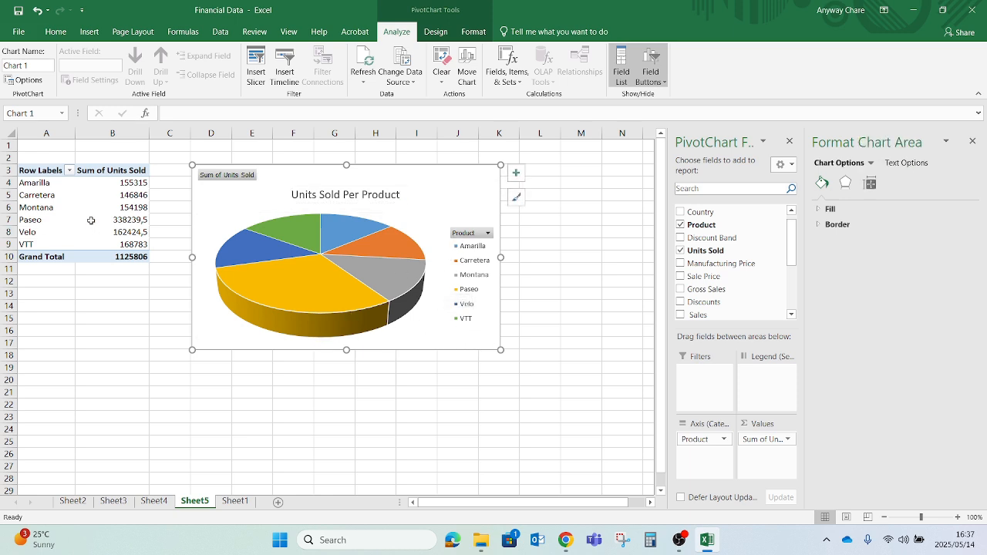
click(973, 140)
click(137, 377)
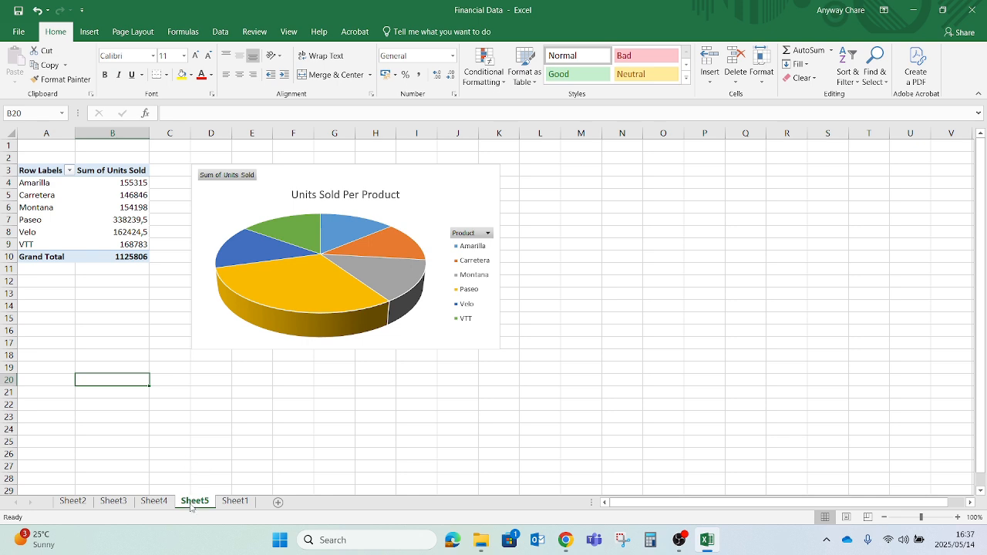
Rename the source data worksheet Sheet1 as "Data".
click(235, 502)
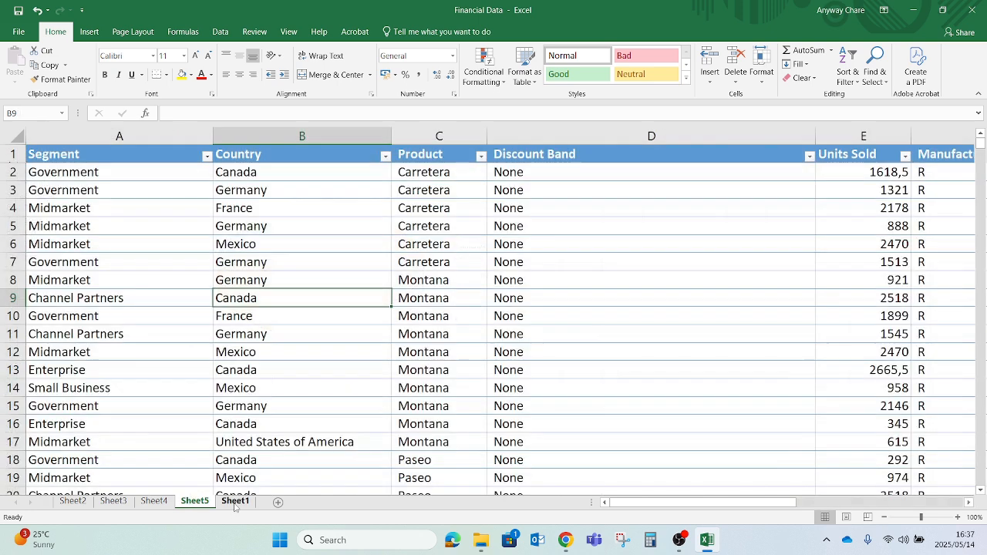
click(252, 390)
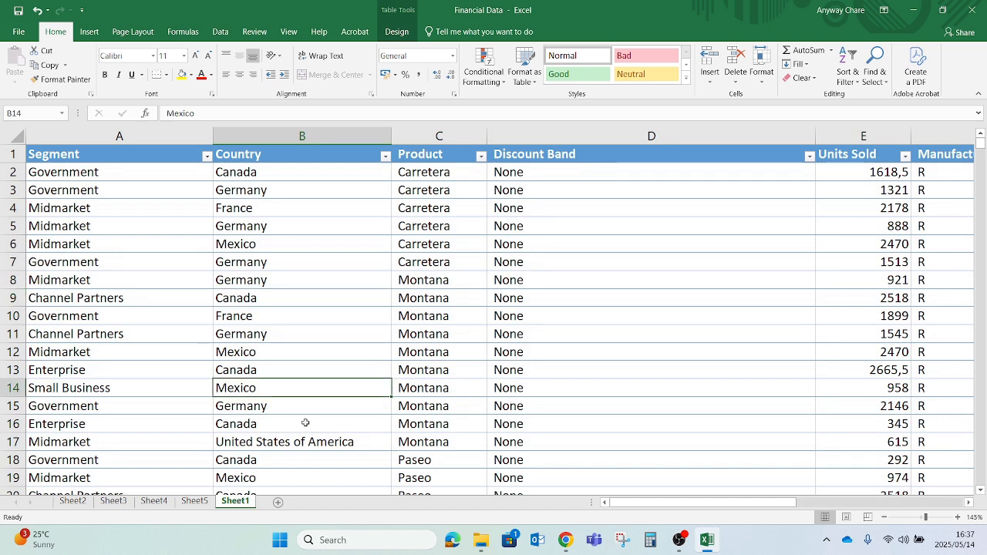
right_click(232, 503)
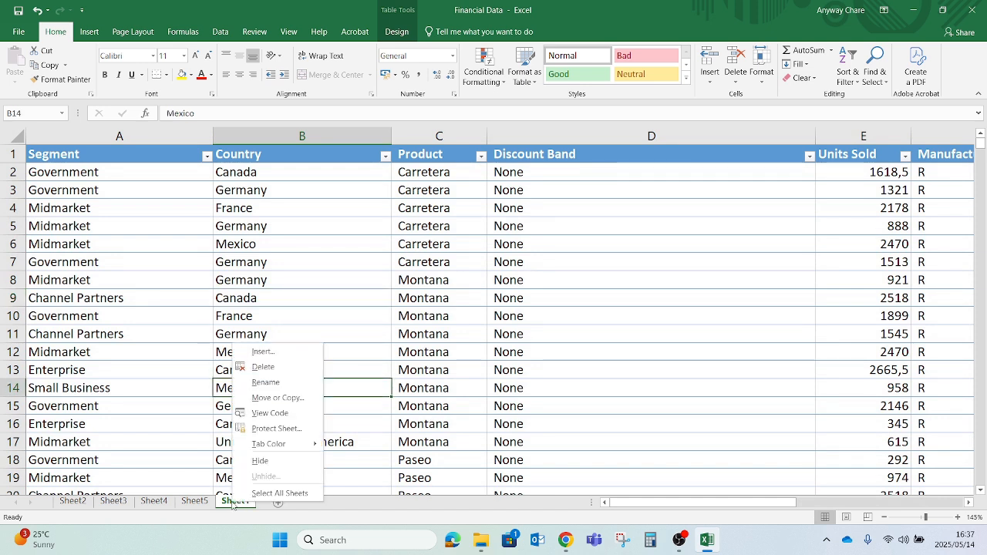
click(266, 383)
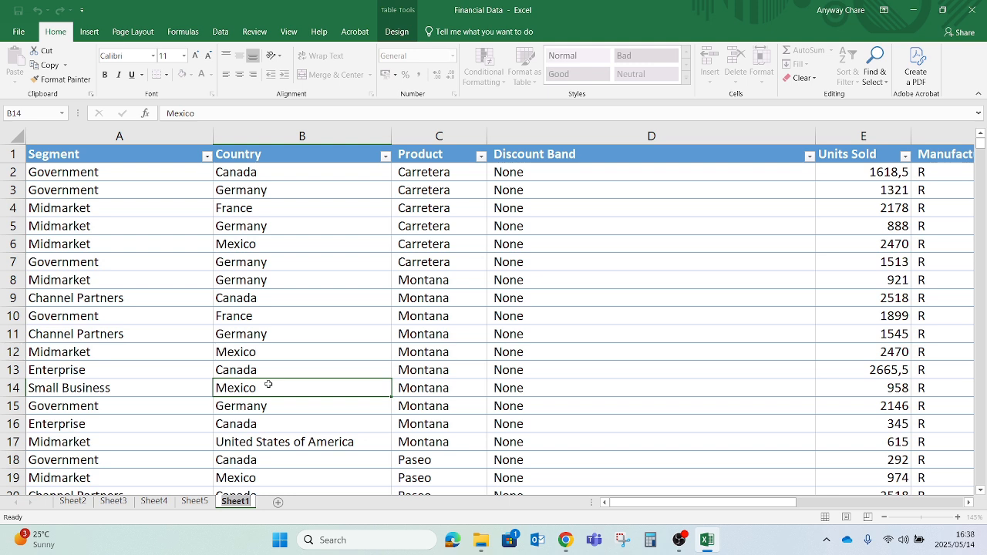
text(Data)
key(Return)
Rename Sheet5, which holds the product pie chart, as "Unit Sold Per Product".
click(193, 501)
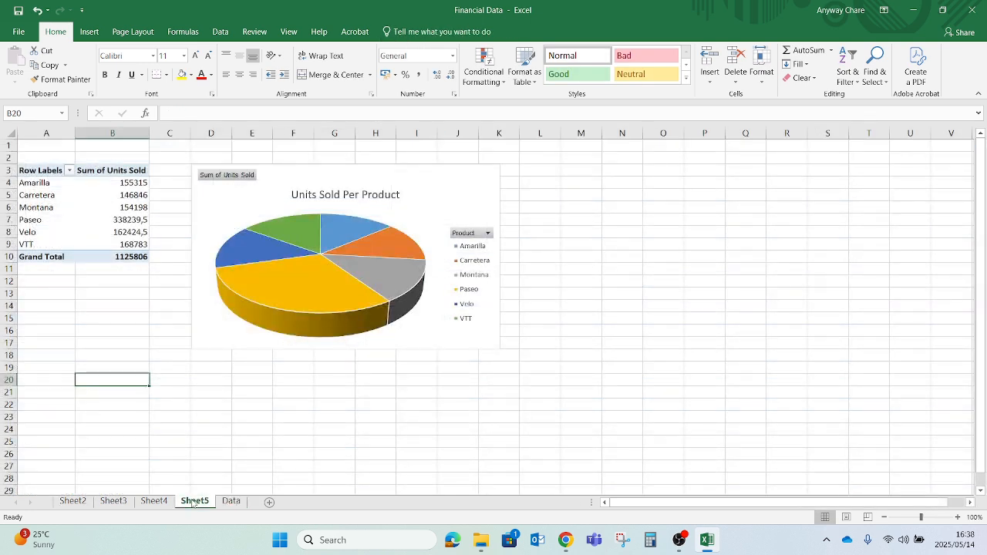
right_click(194, 501)
click(223, 378)
text(Unit)
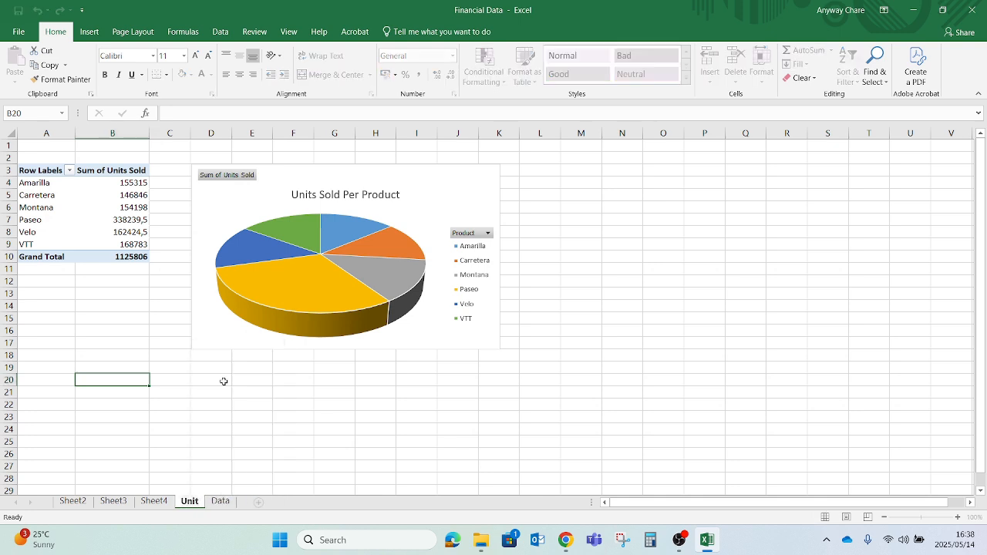
text( Sold Per Product)
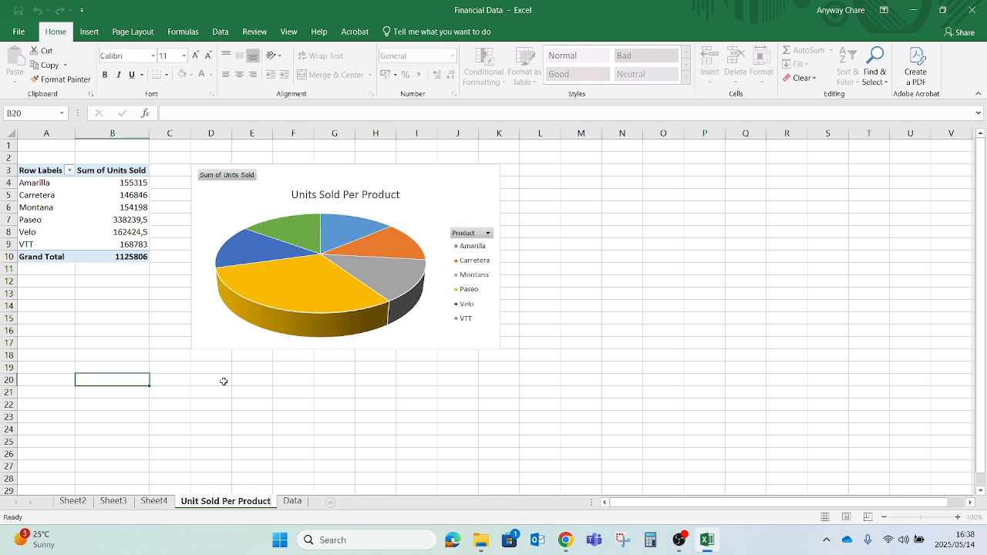
Rename Sheet4, which holds the country units sold chart, as "Units Sold Per Country".
click(157, 501)
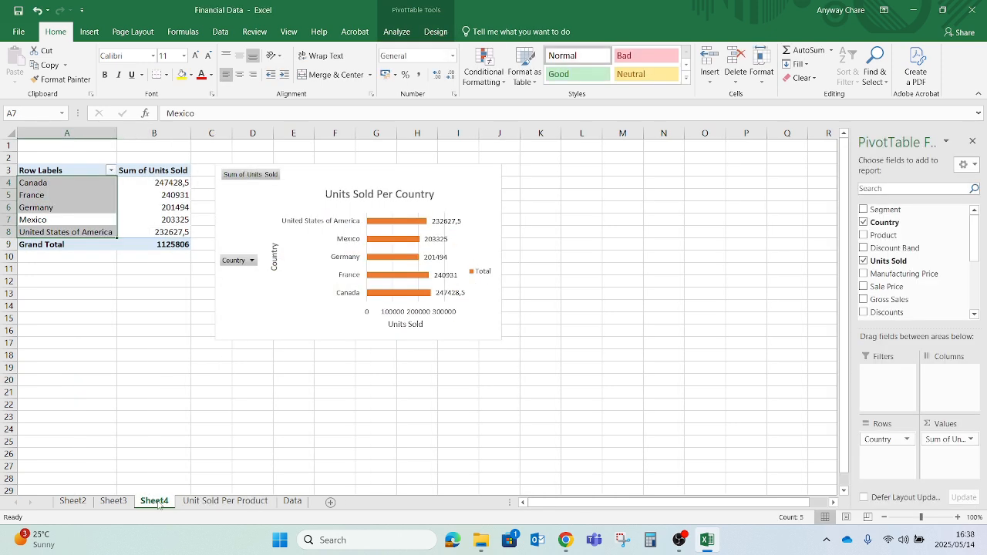
right_click(154, 502)
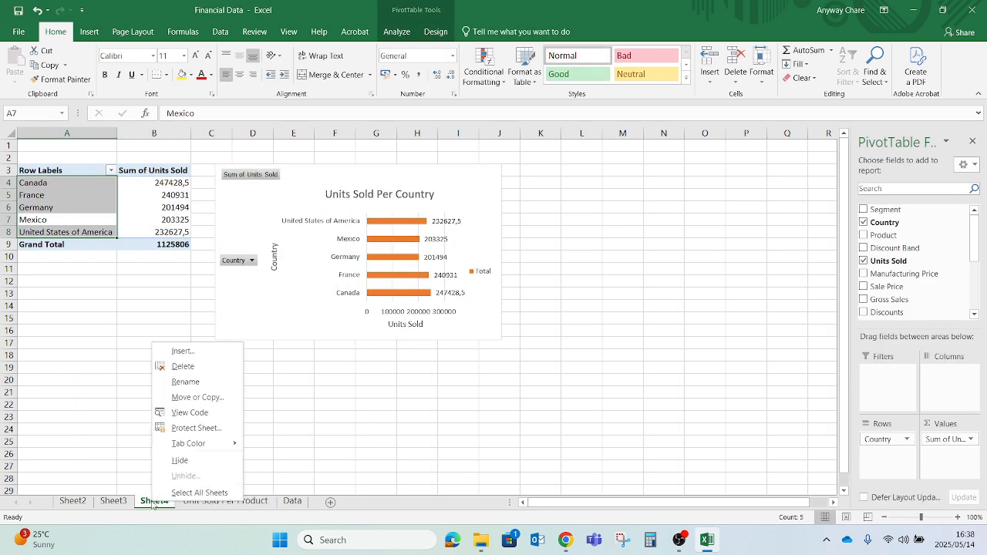
click(183, 382)
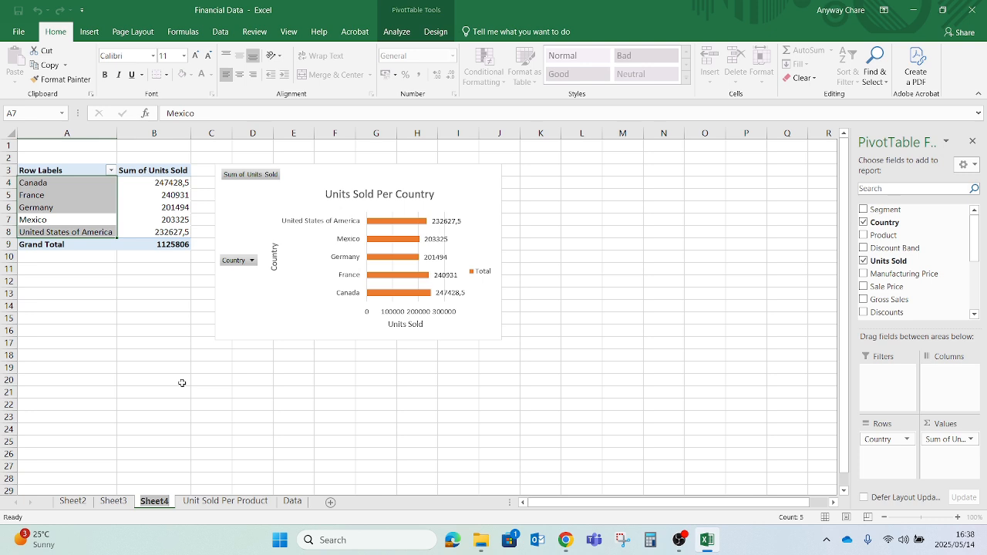
text(Uni)
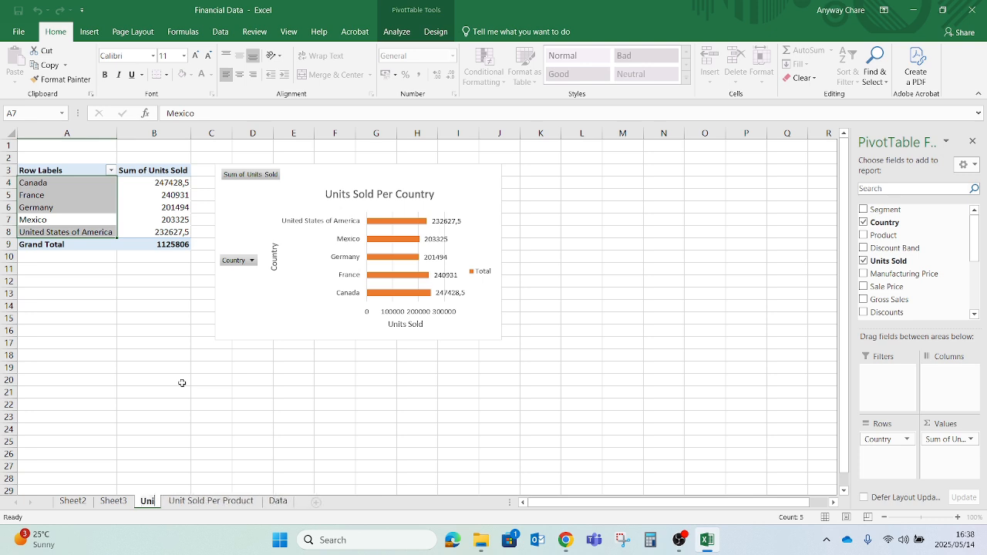
text(ts S)
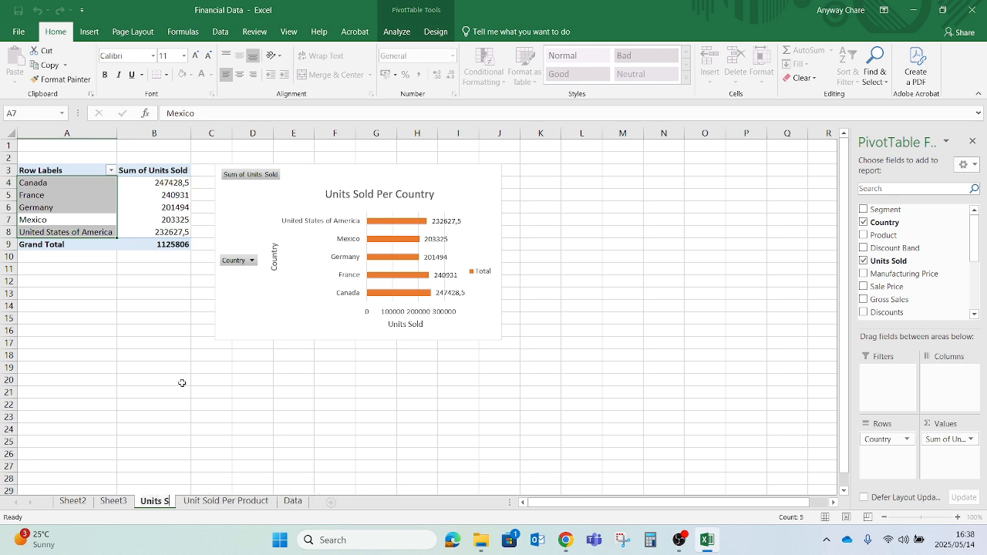
text(old Pe)
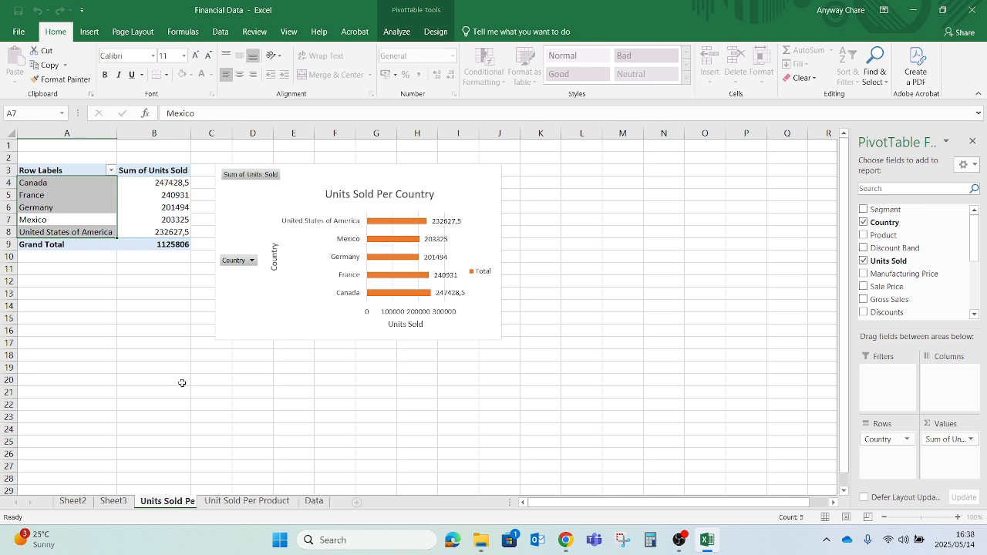
text(r Country)
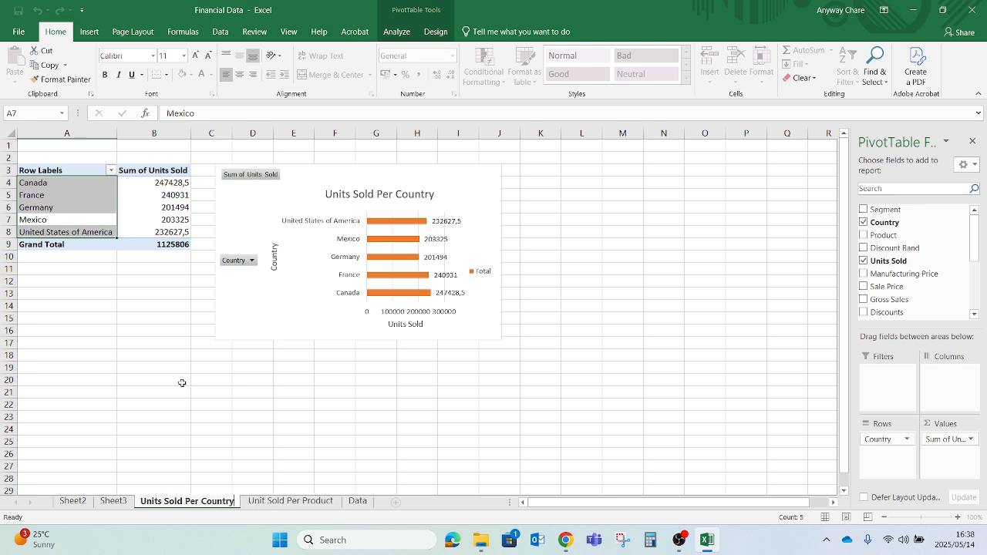
Correct the "Unit Sold Per Product" sheet name to "Units Sold Per Product".
click(266, 503)
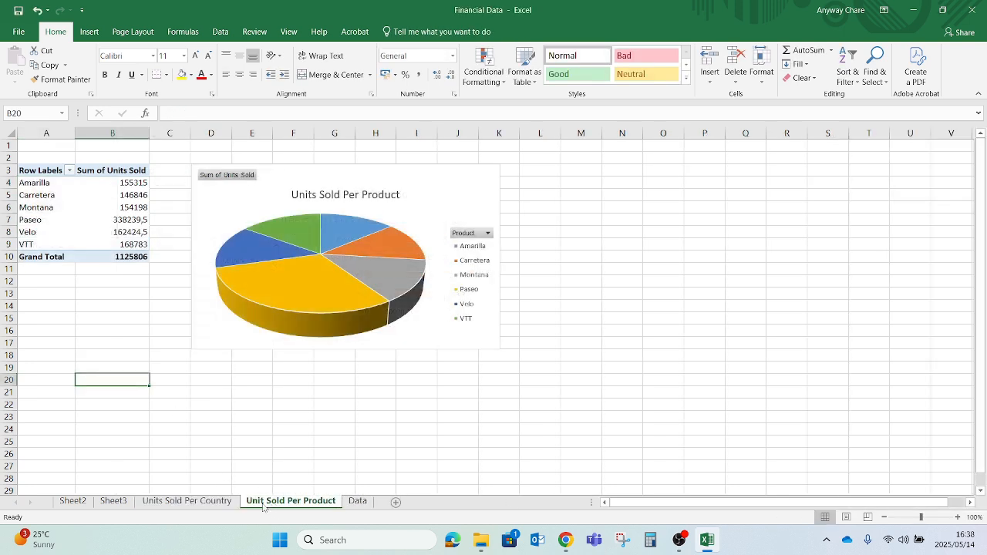
right_click(265, 505)
click(281, 401)
click(266, 503)
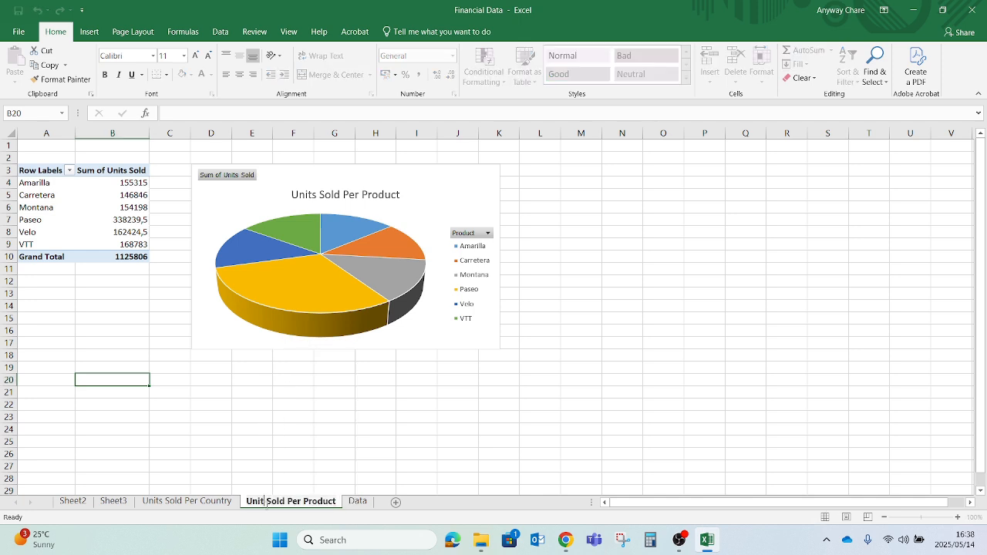
text(s)
key(Return)
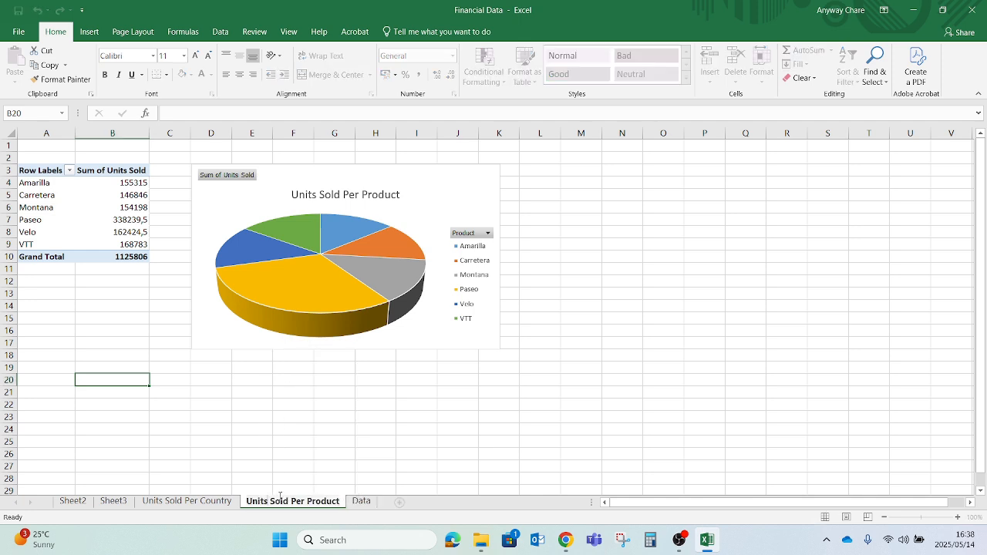
Rename Sheet3, which holds the segment gross sales chart, as "Gross Sales Per Country".
click(113, 501)
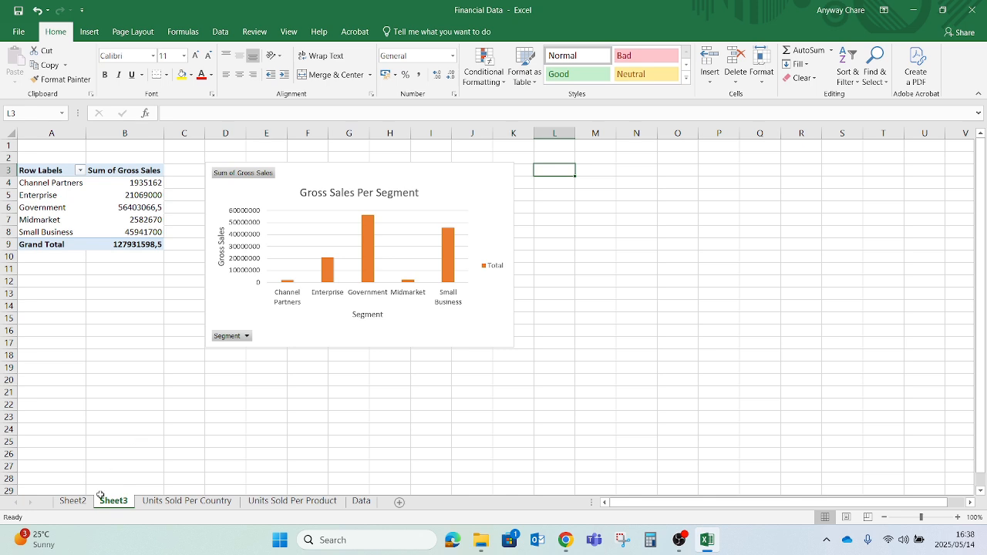
right_click(110, 503)
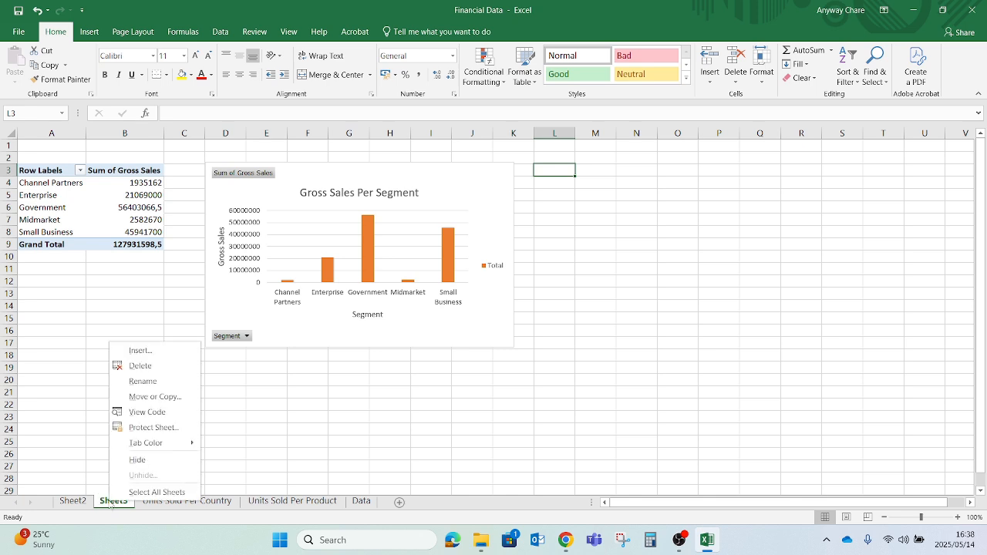
click(158, 380)
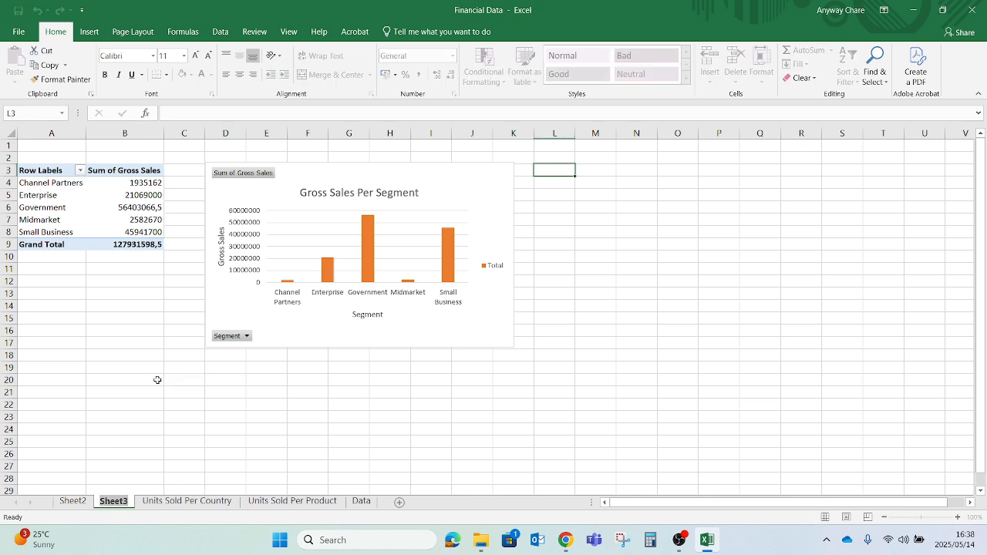
text(Gross)
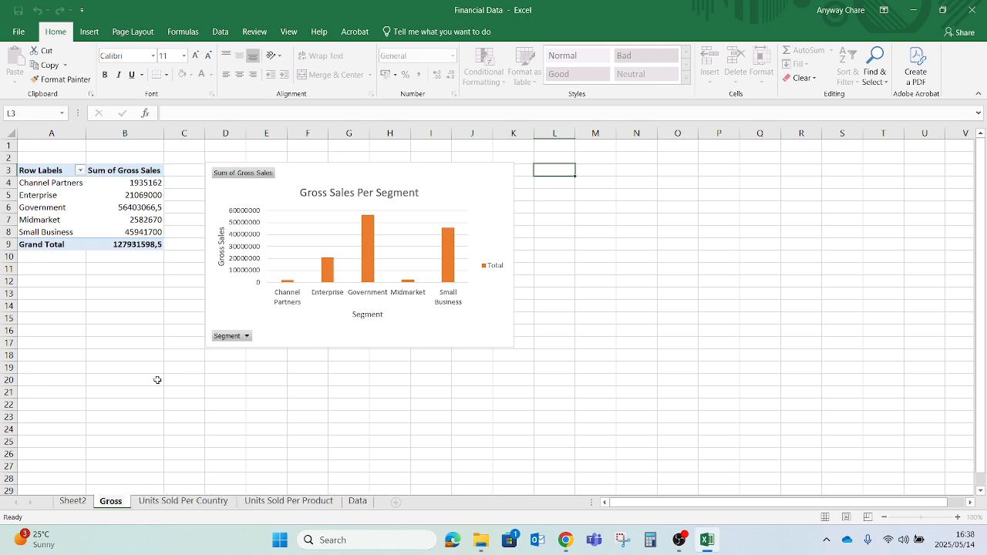
text( Sales Per)
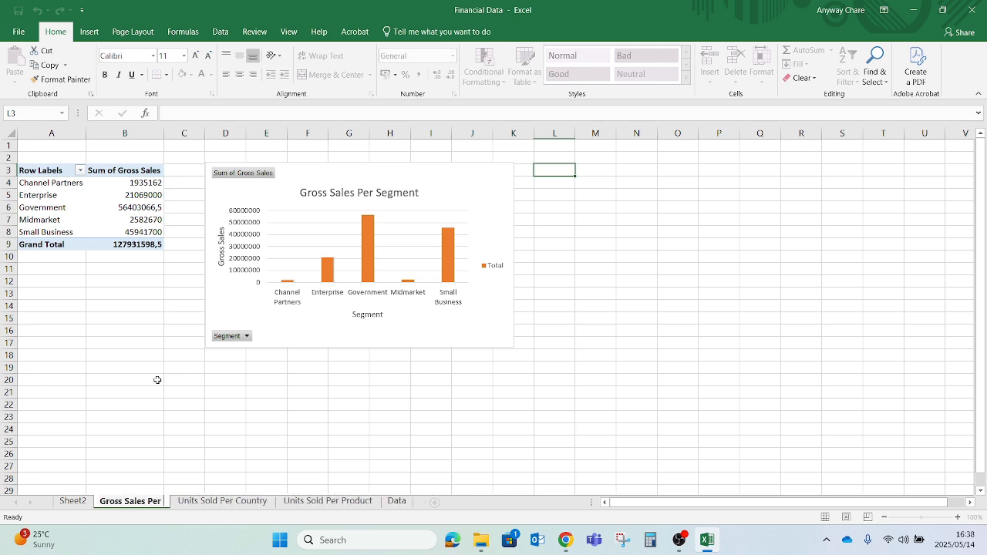
text( Country)
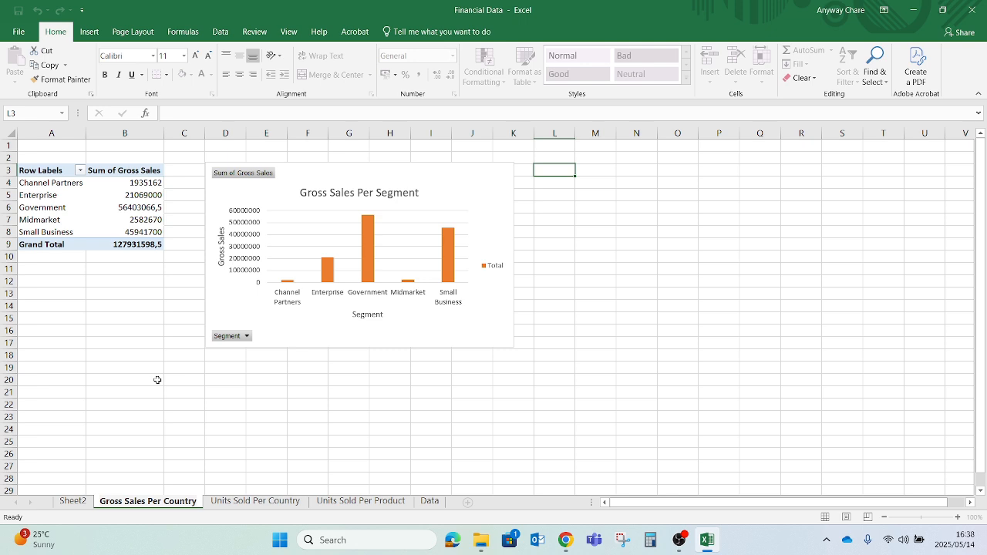
Rename Sheet2, which holds the country profit pie chart, as "Profit Per Country".
click(74, 502)
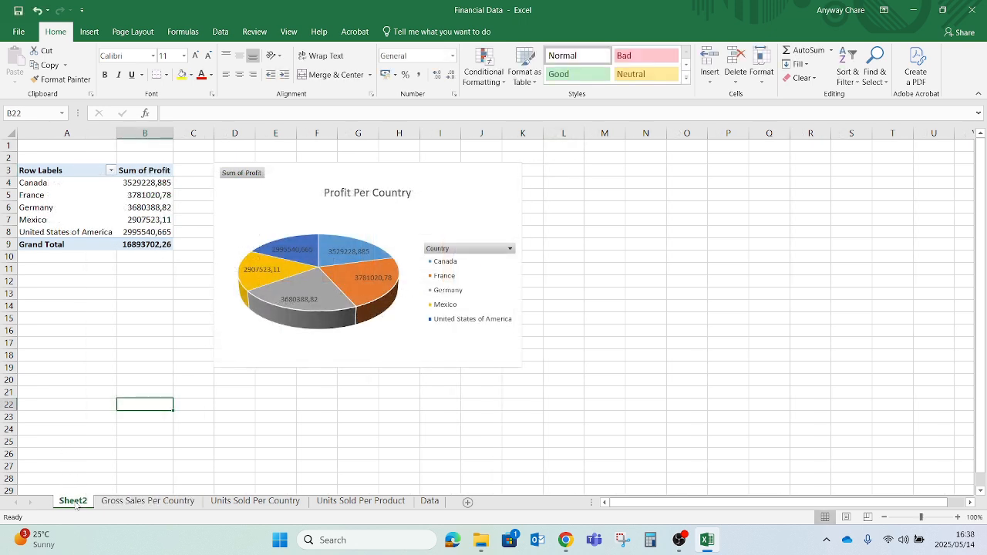
right_click(75, 502)
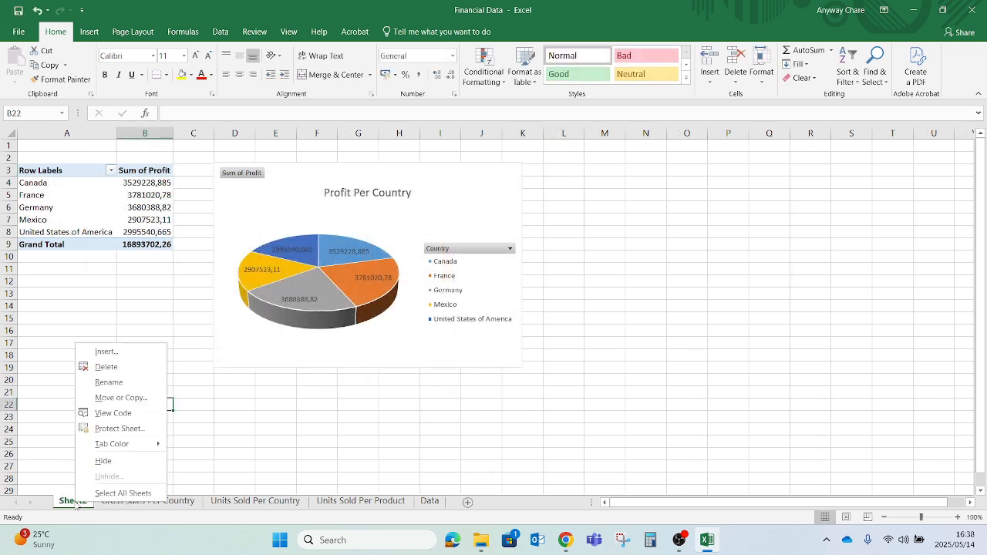
click(109, 382)
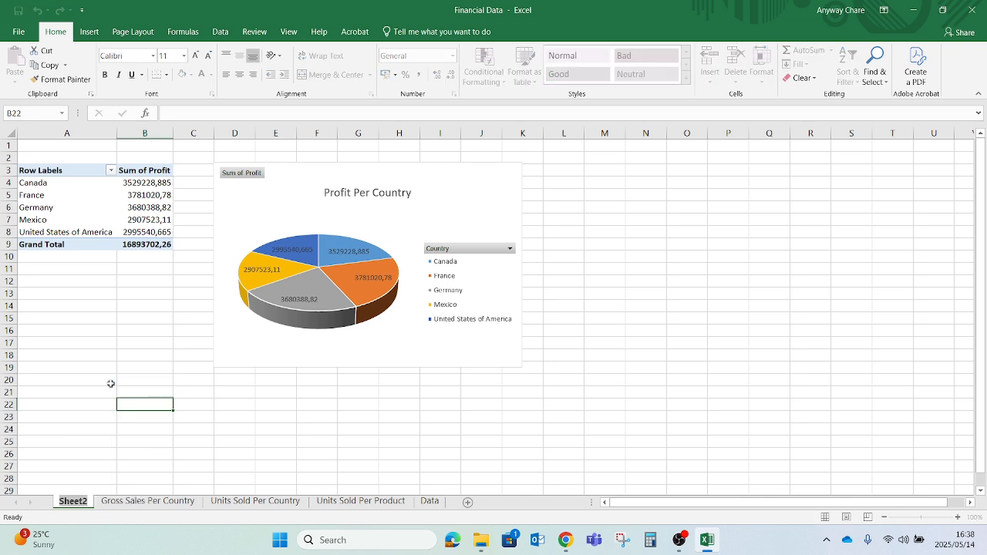
text(P)
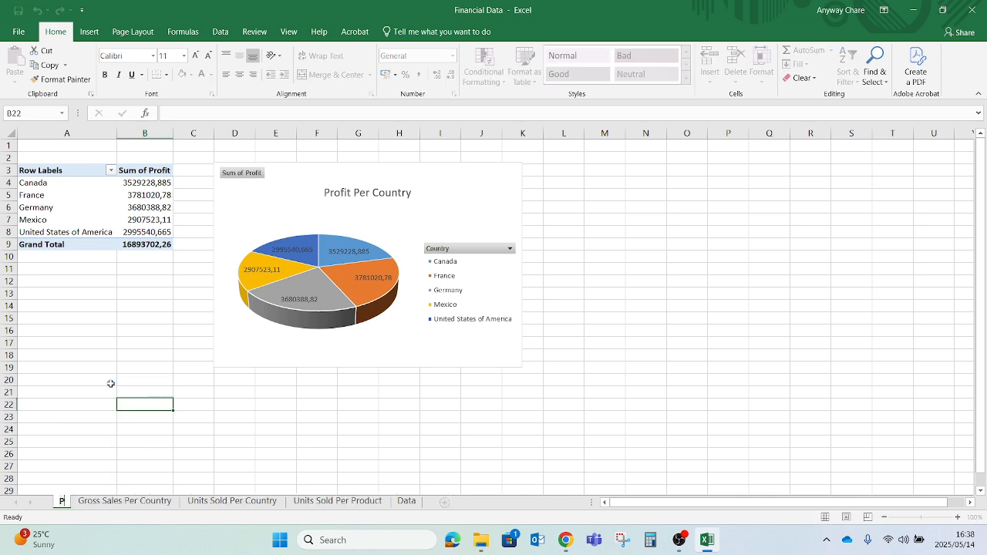
text(rofit P)
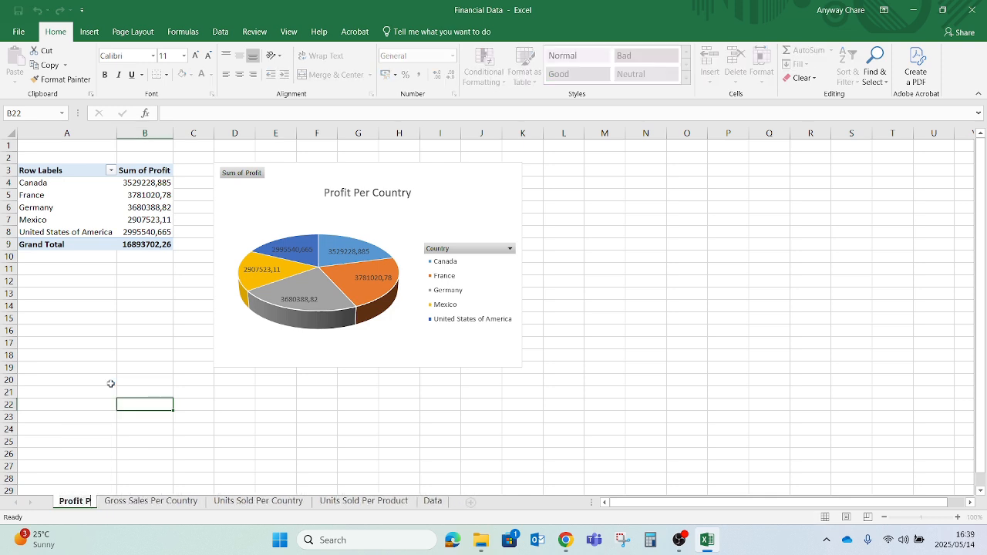
text(er Country)
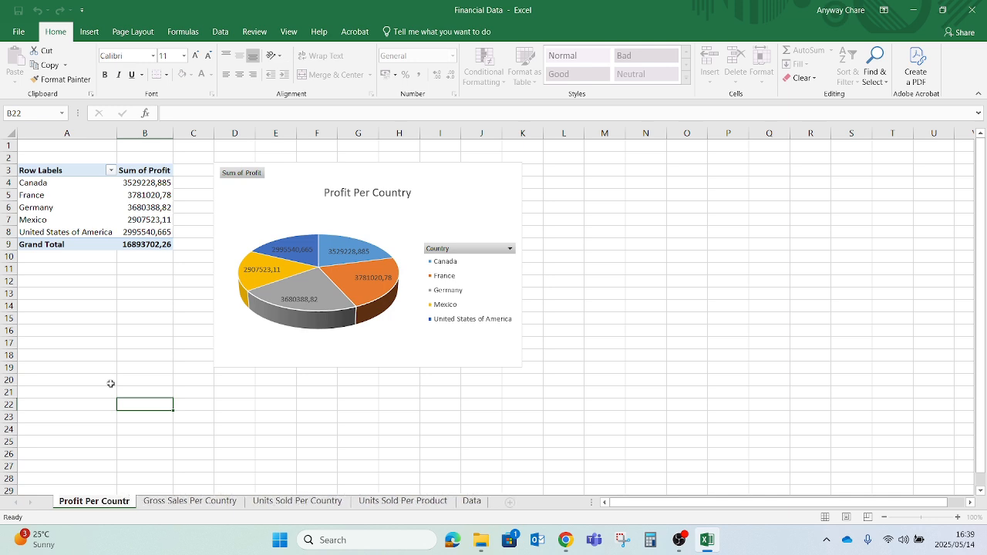
click(249, 406)
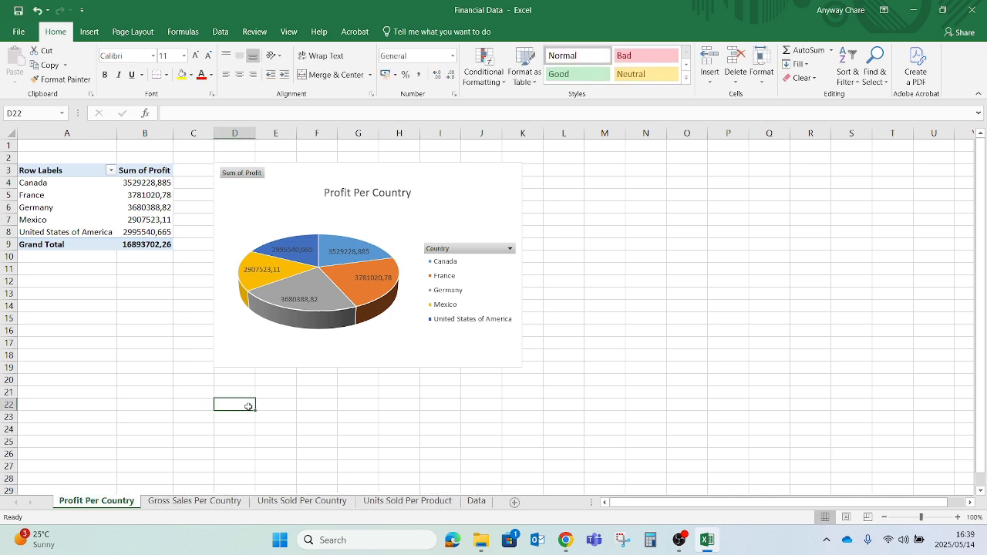
Review the PivotTable and PivotChart on each of the renamed profit, gross sales and units sold sheets.
click(196, 502)
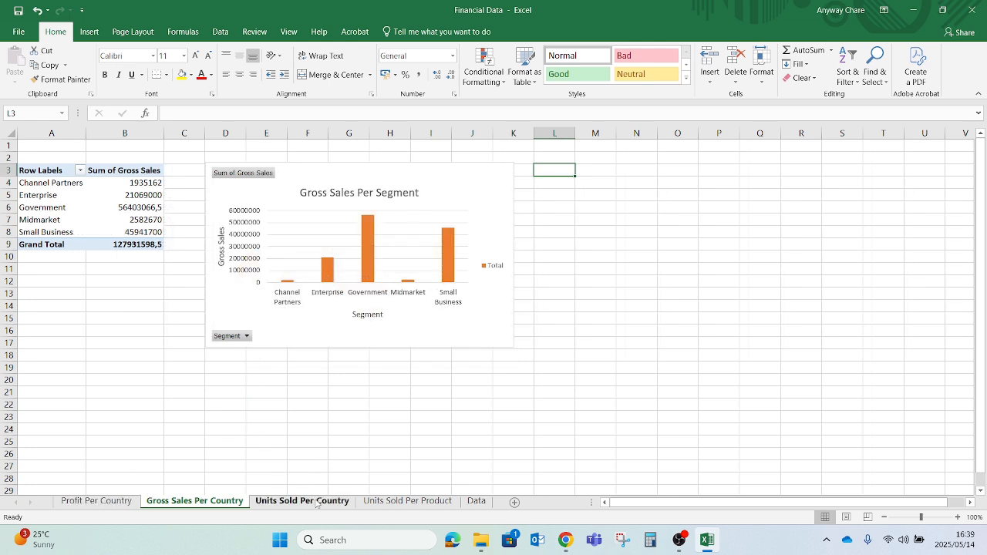
click(394, 503)
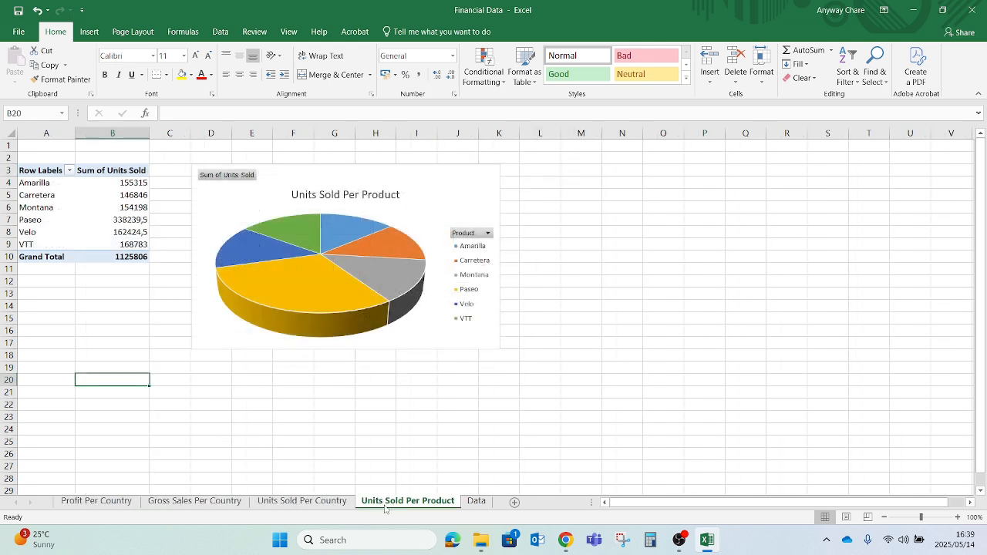
click(302, 501)
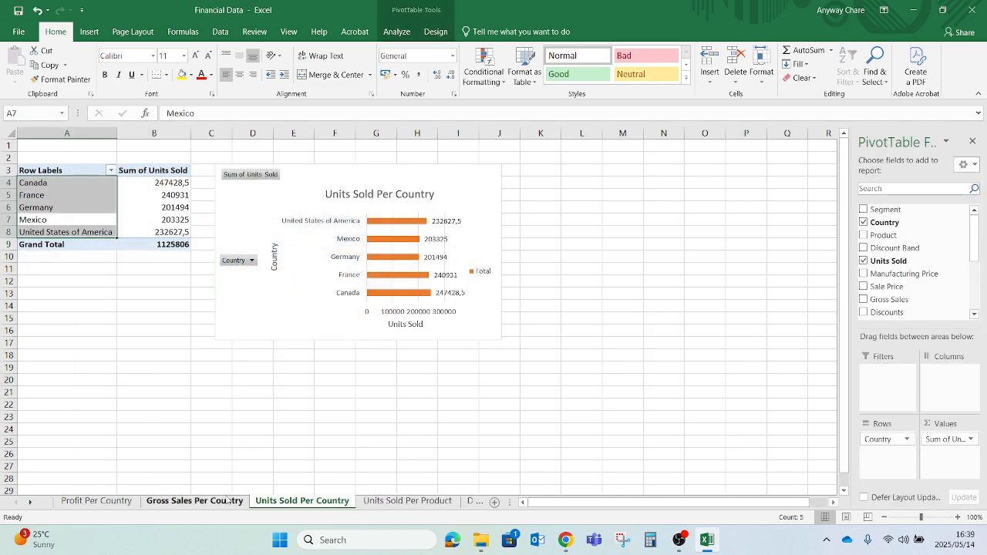
click(197, 501)
click(104, 501)
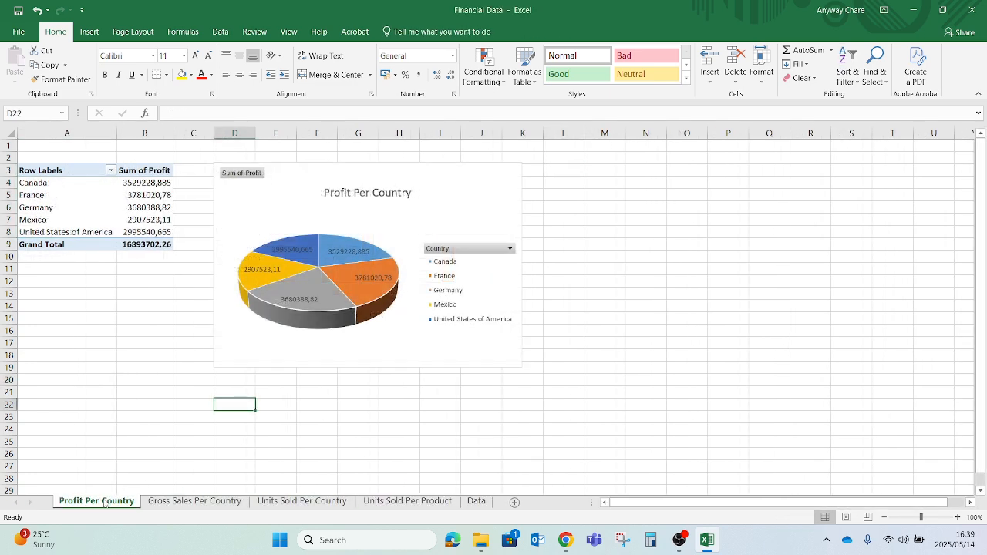
click(427, 502)
click(313, 501)
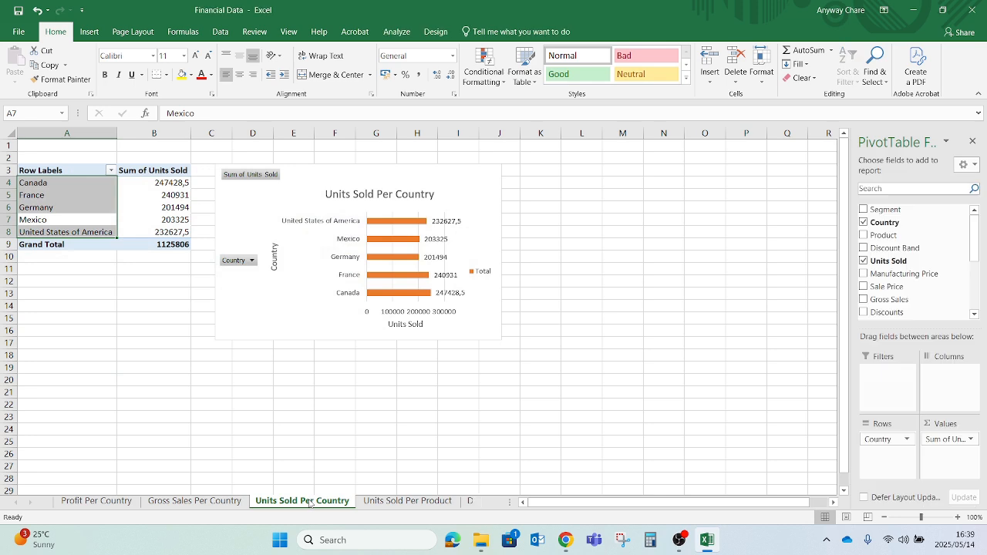
click(193, 500)
click(108, 501)
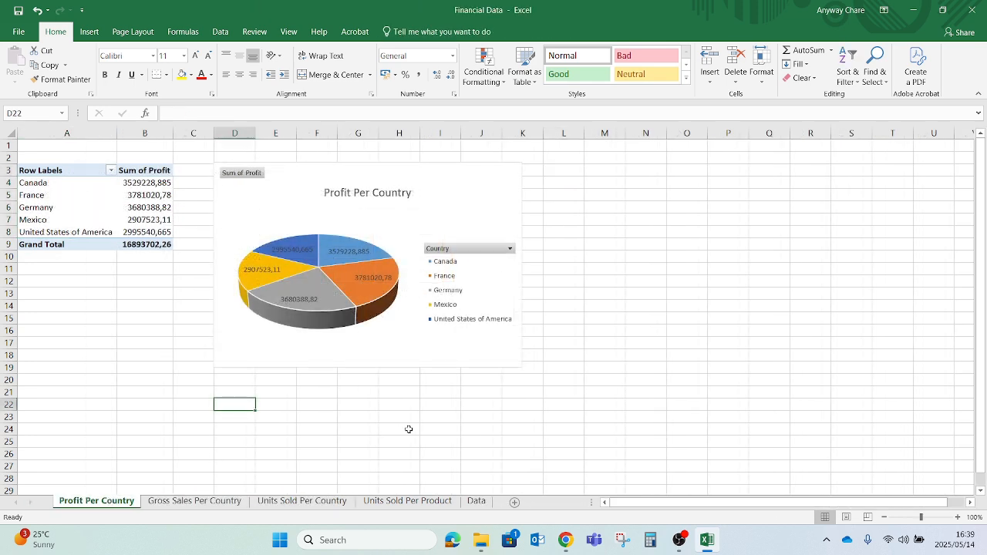
click(394, 500)
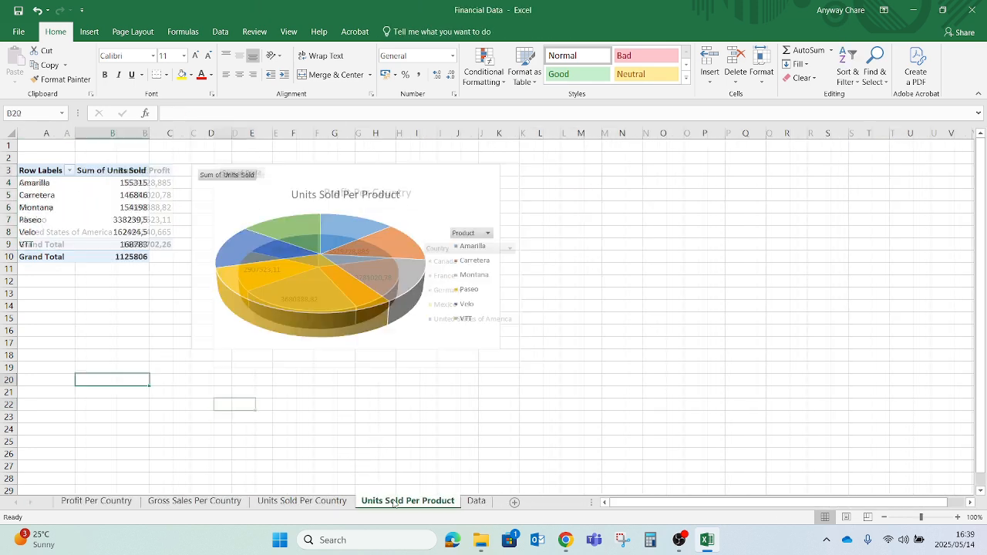
click(300, 501)
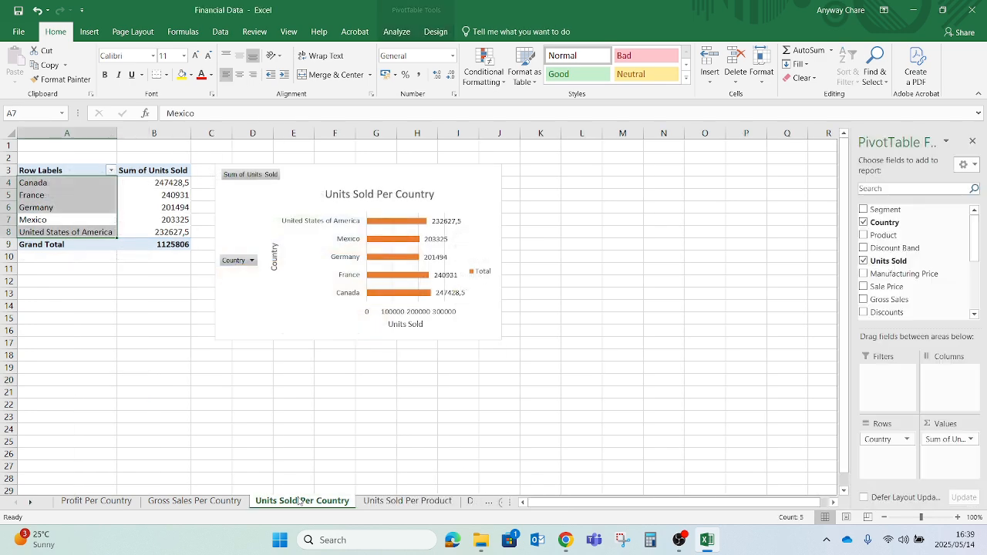
click(202, 501)
click(109, 500)
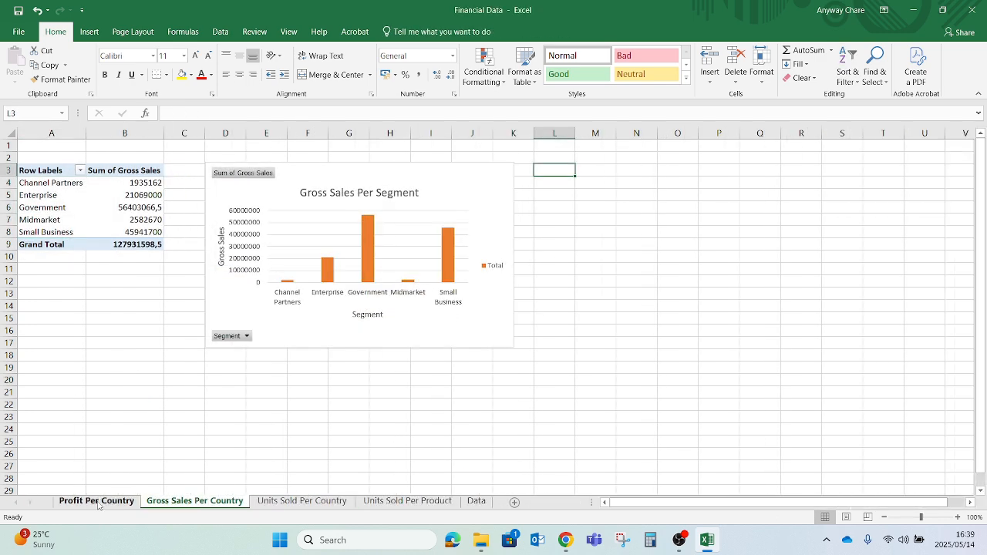